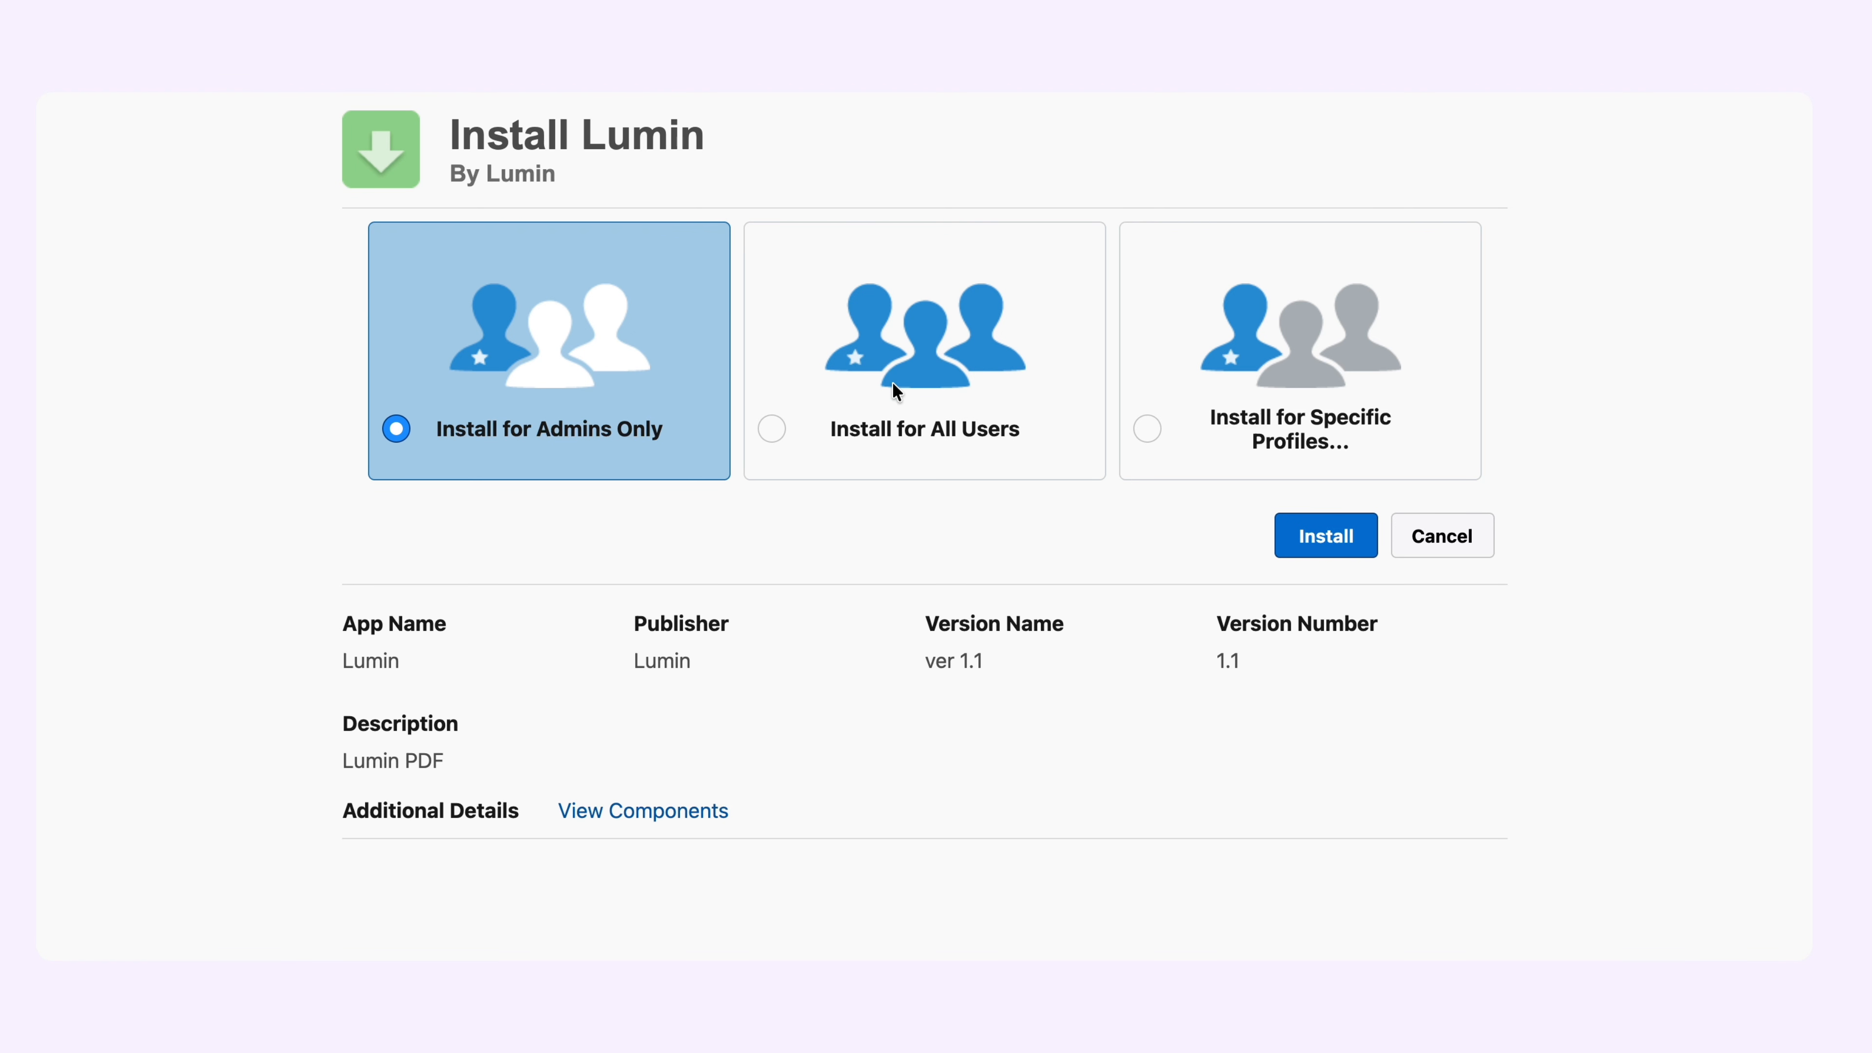
Install the Lumin package for all users and grant access to the listed third-party websites.
{"action": "left_click", "coordinate": [894, 382]}
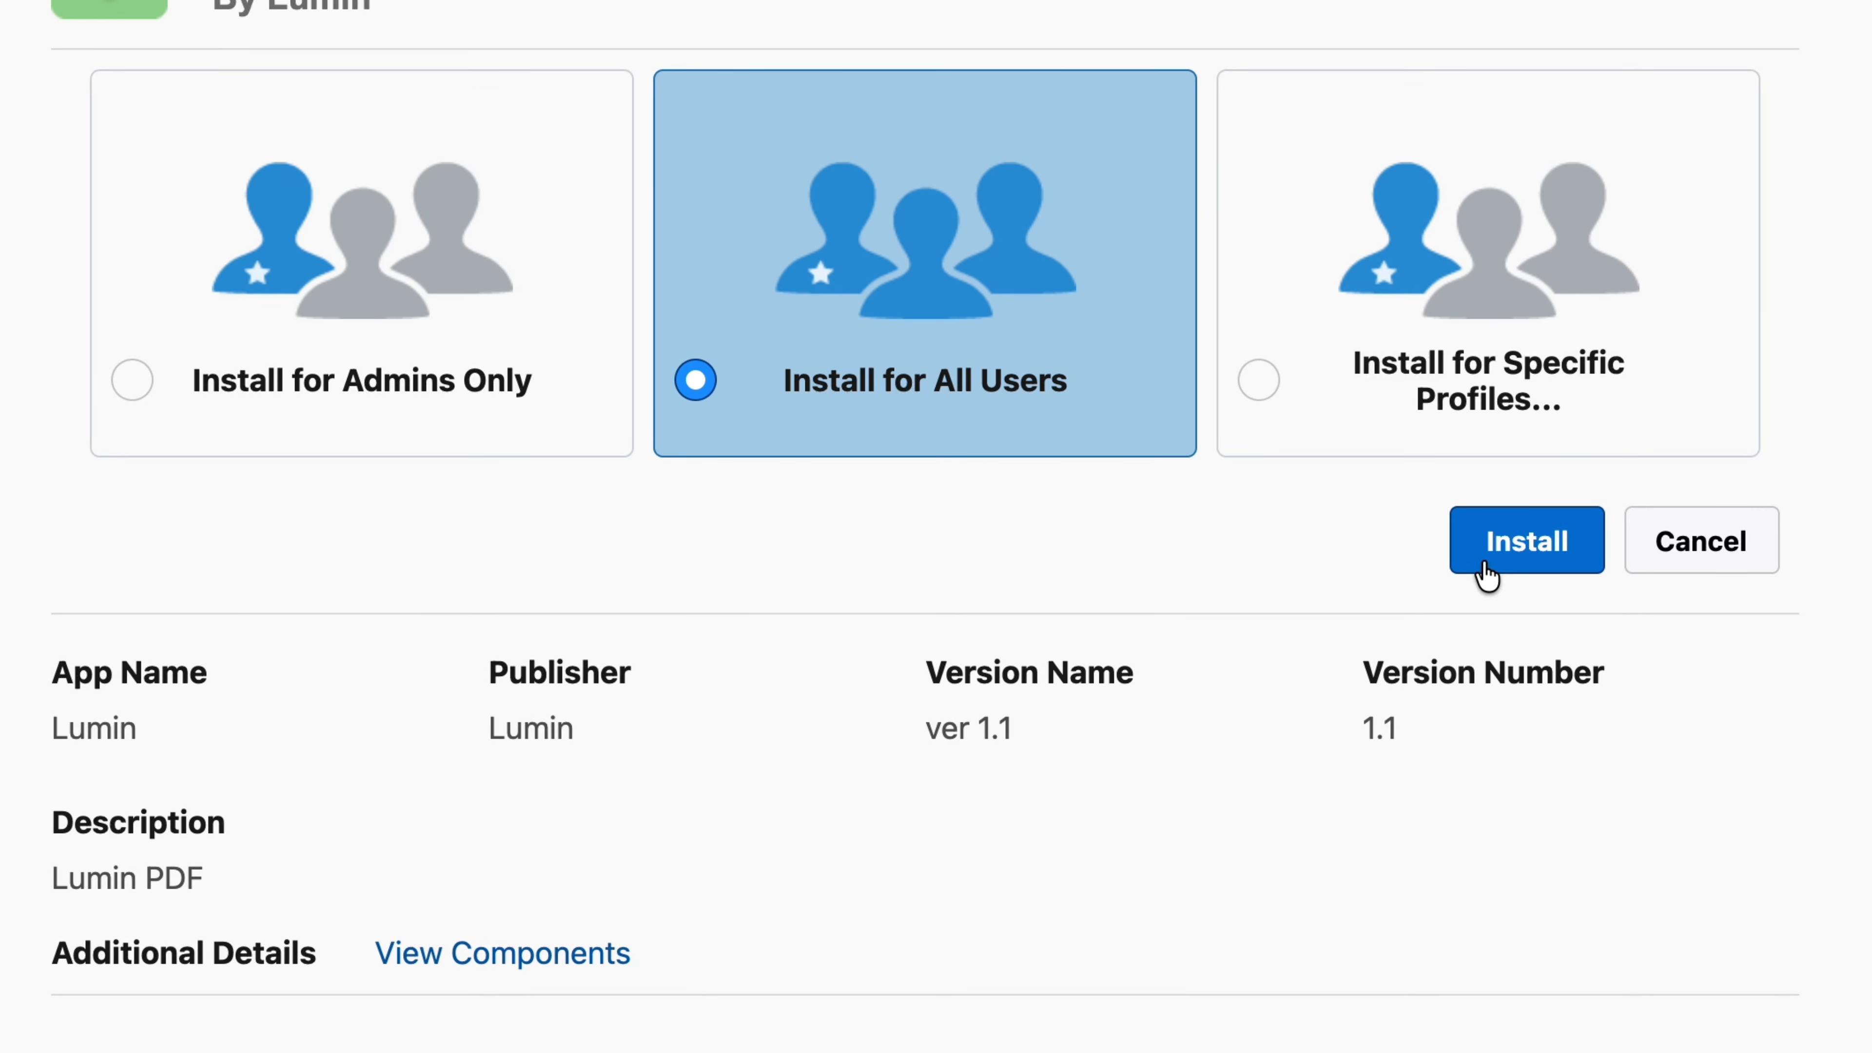
{"action": "left_click", "coordinate": [1540, 554]}
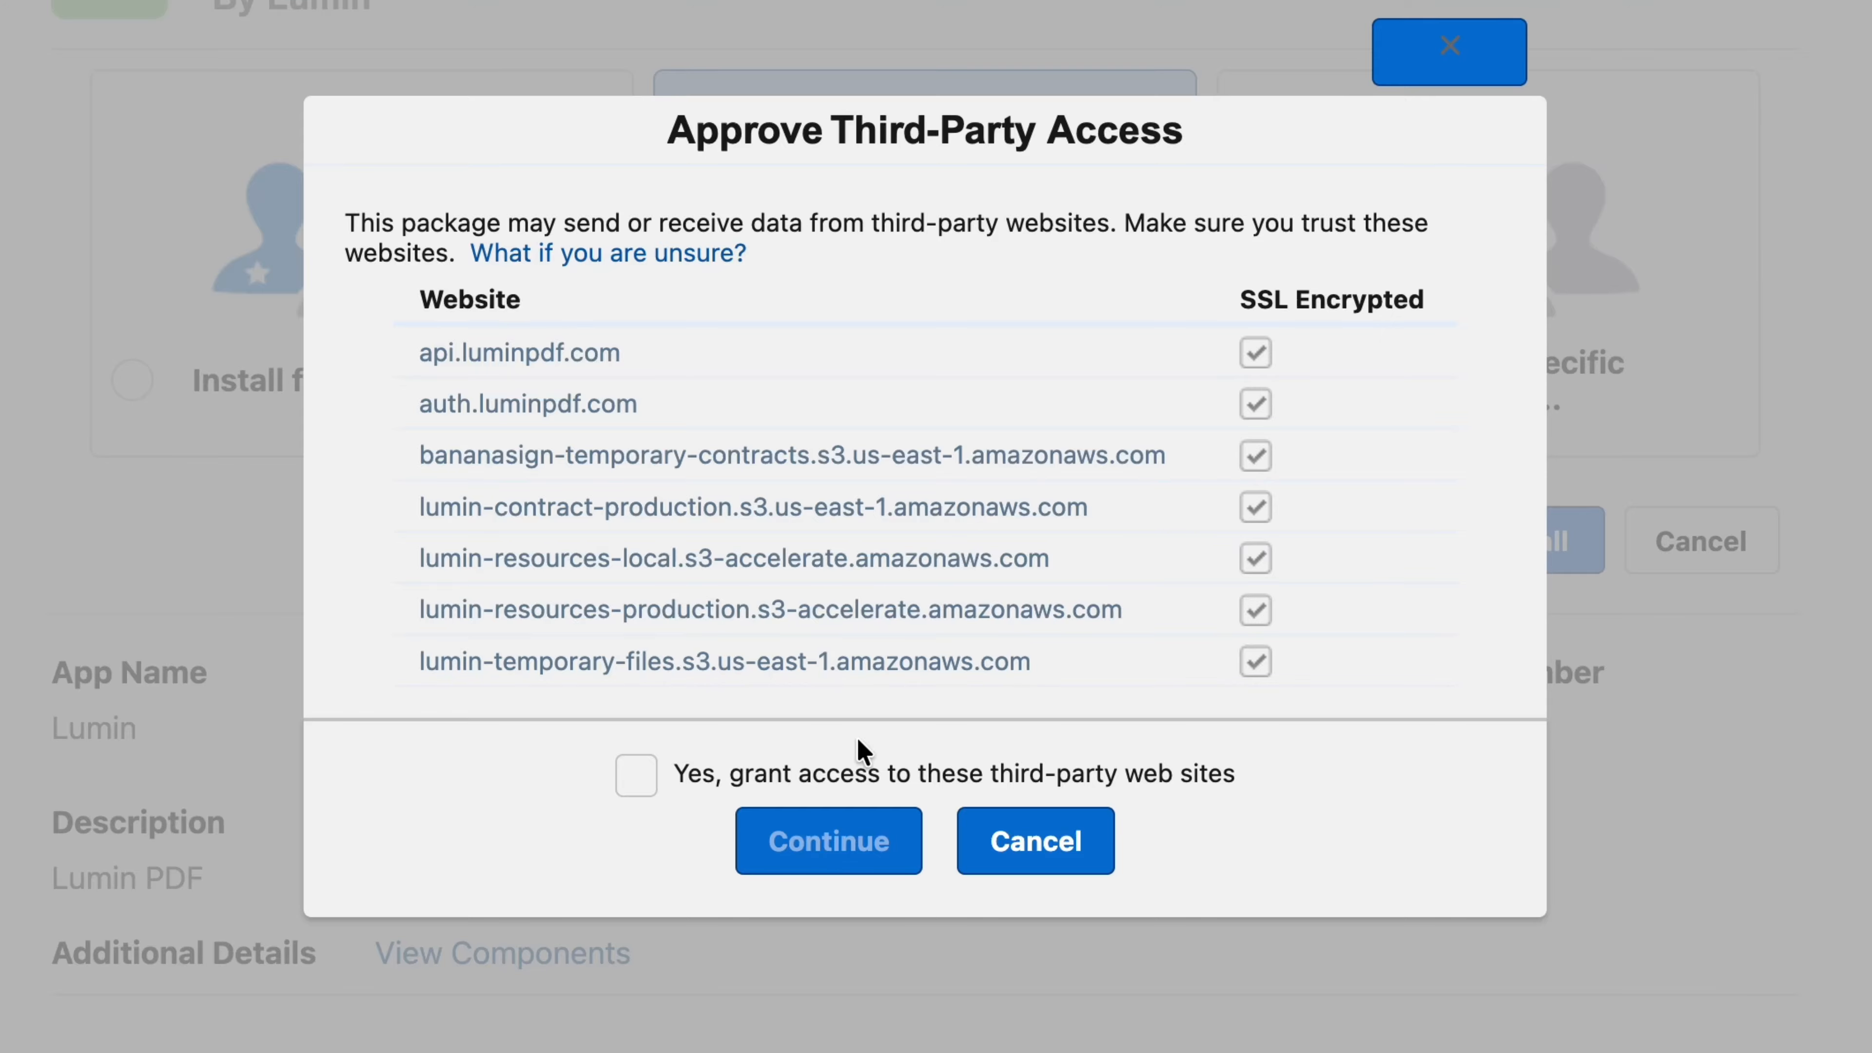
{"action": "left_click", "coordinate": [636, 781]}
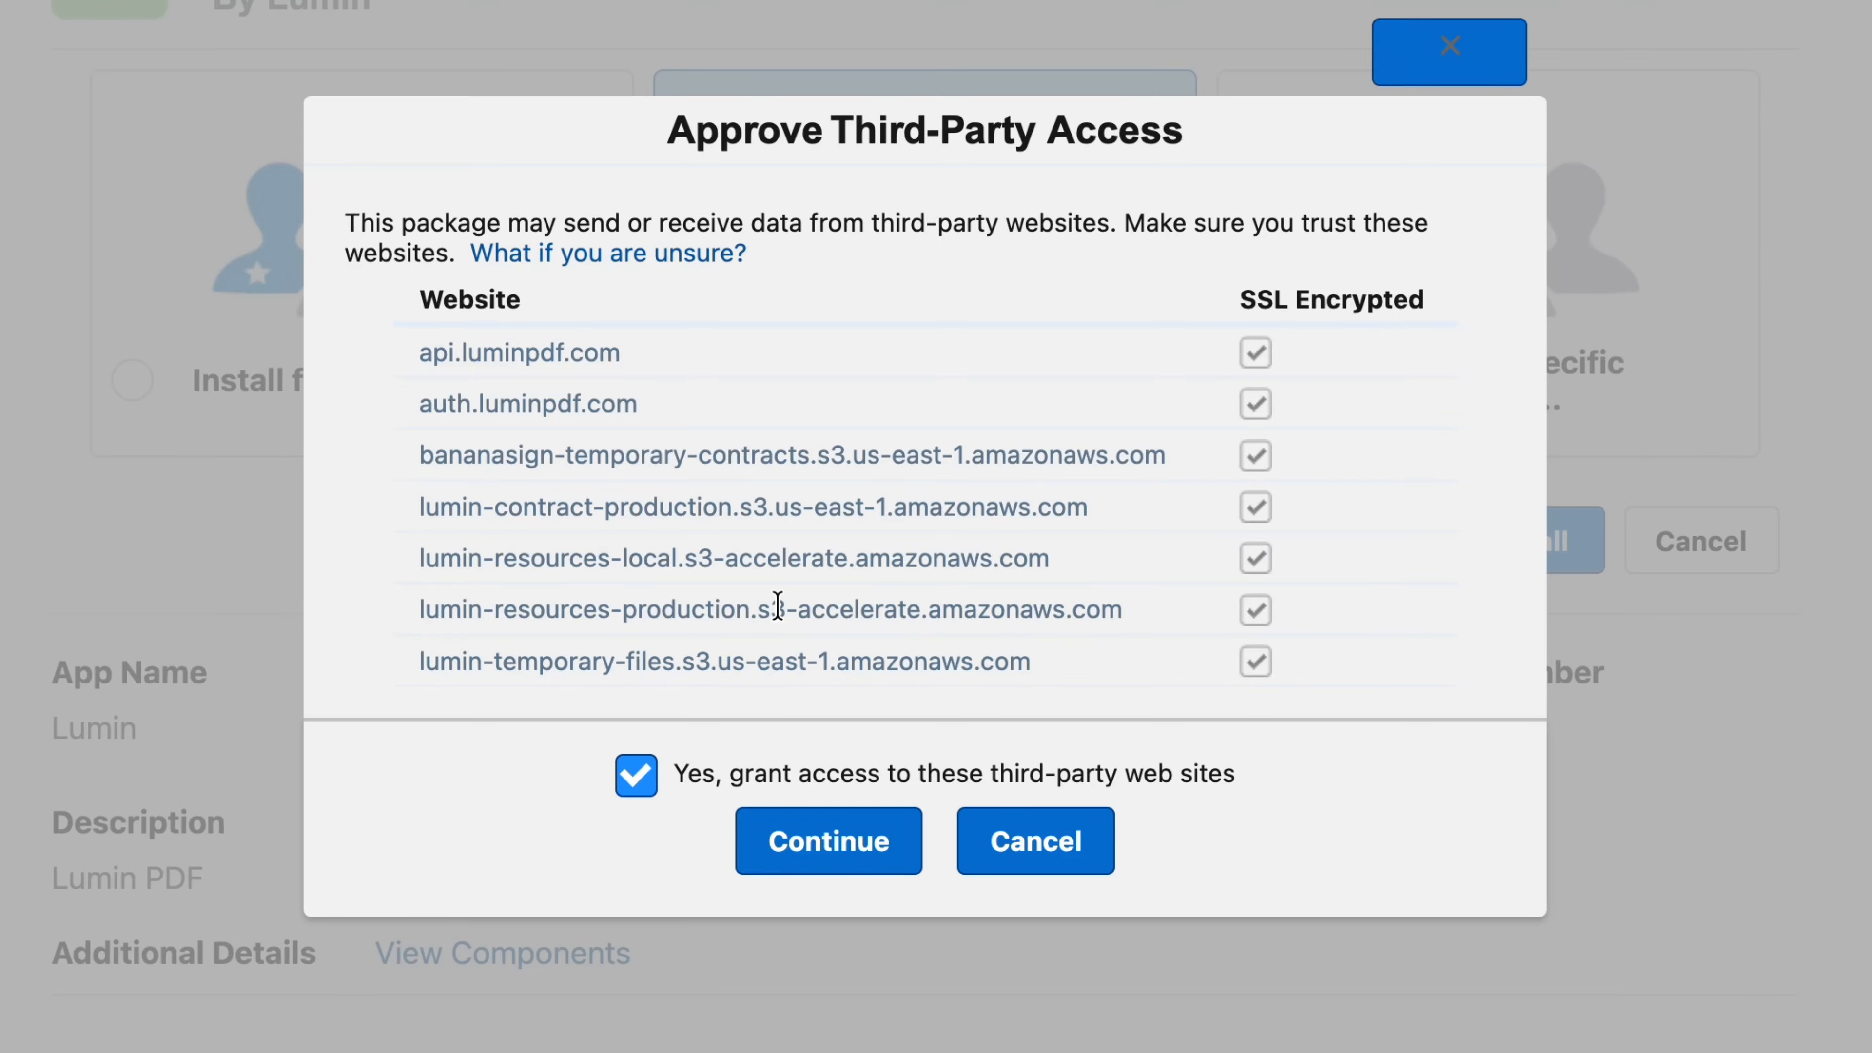
{"action": "left_click", "coordinate": [861, 848]}
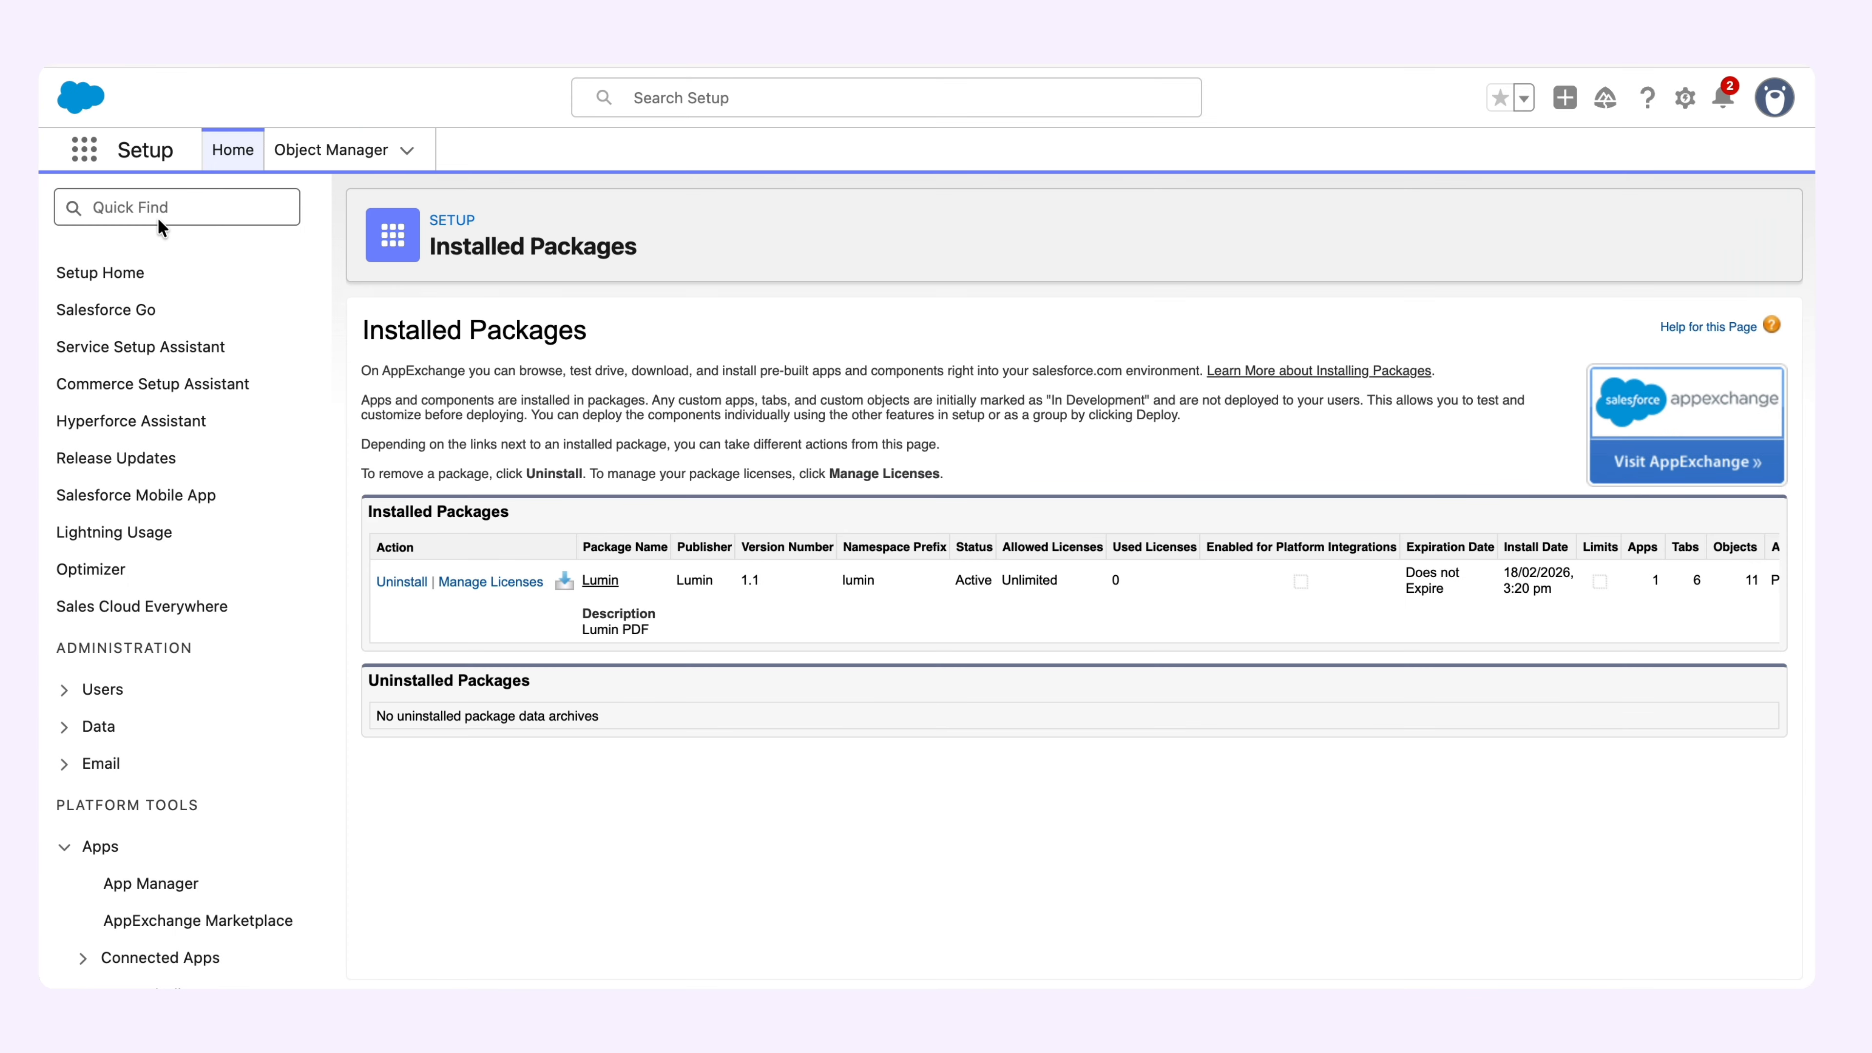
Find Permission Sets in Setup by searching for "permission", filter the list by L, and open the Lumin Admin permission set.
{"action": "left_click", "coordinate": [159, 220]}
{"action": "type", "text": "permission"}
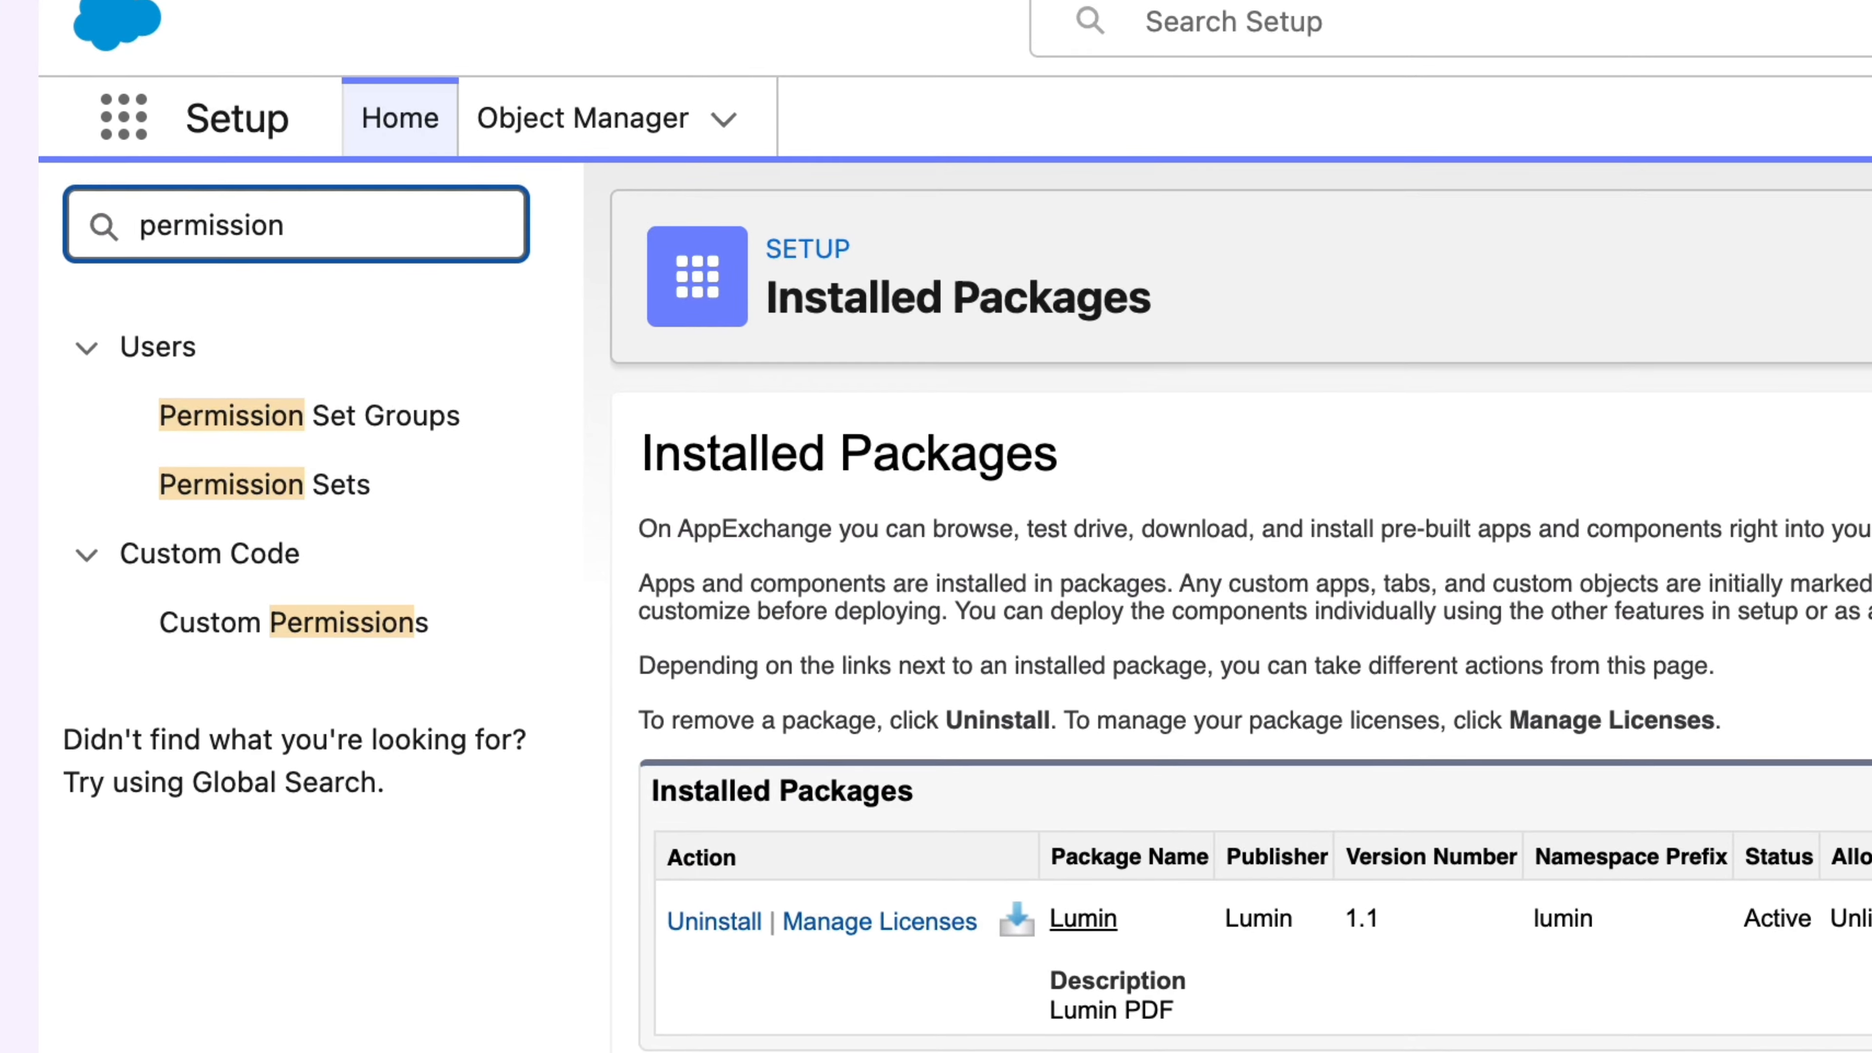
{"action": "left_click", "coordinate": [314, 509]}
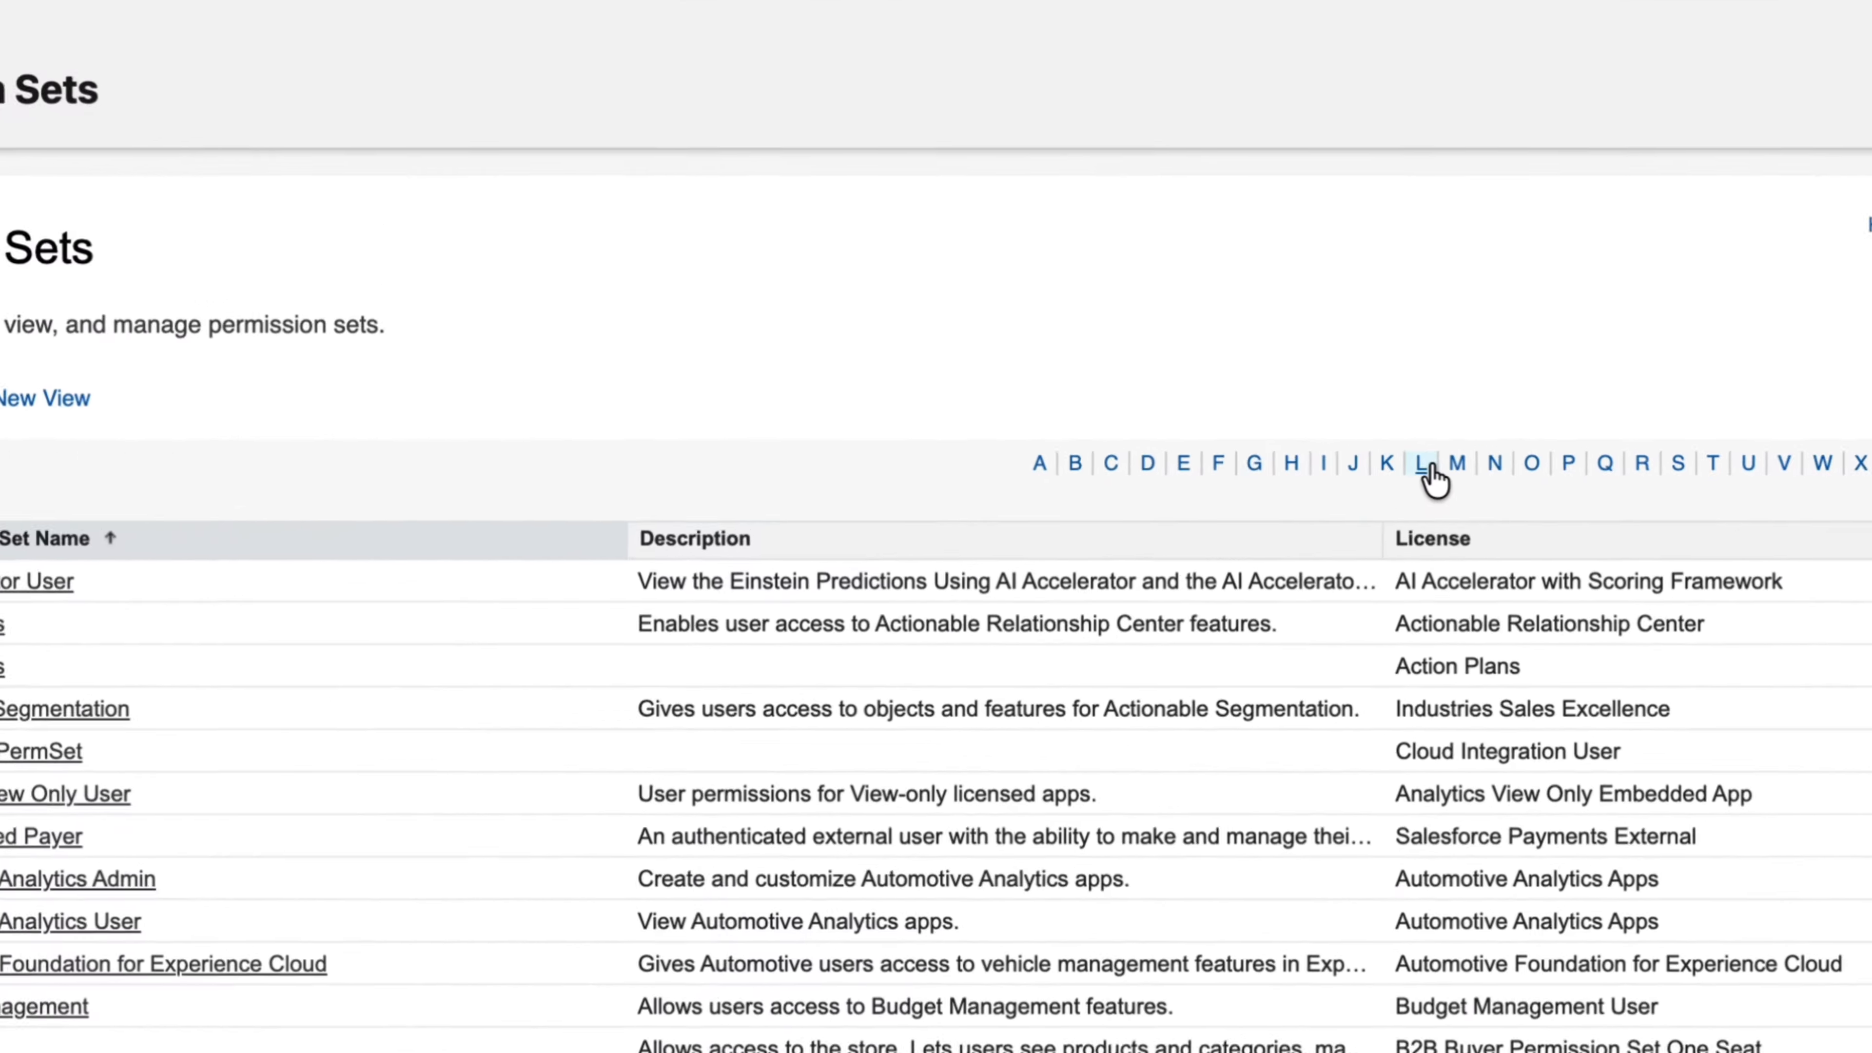
{"action": "left_click", "coordinate": [1426, 467]}
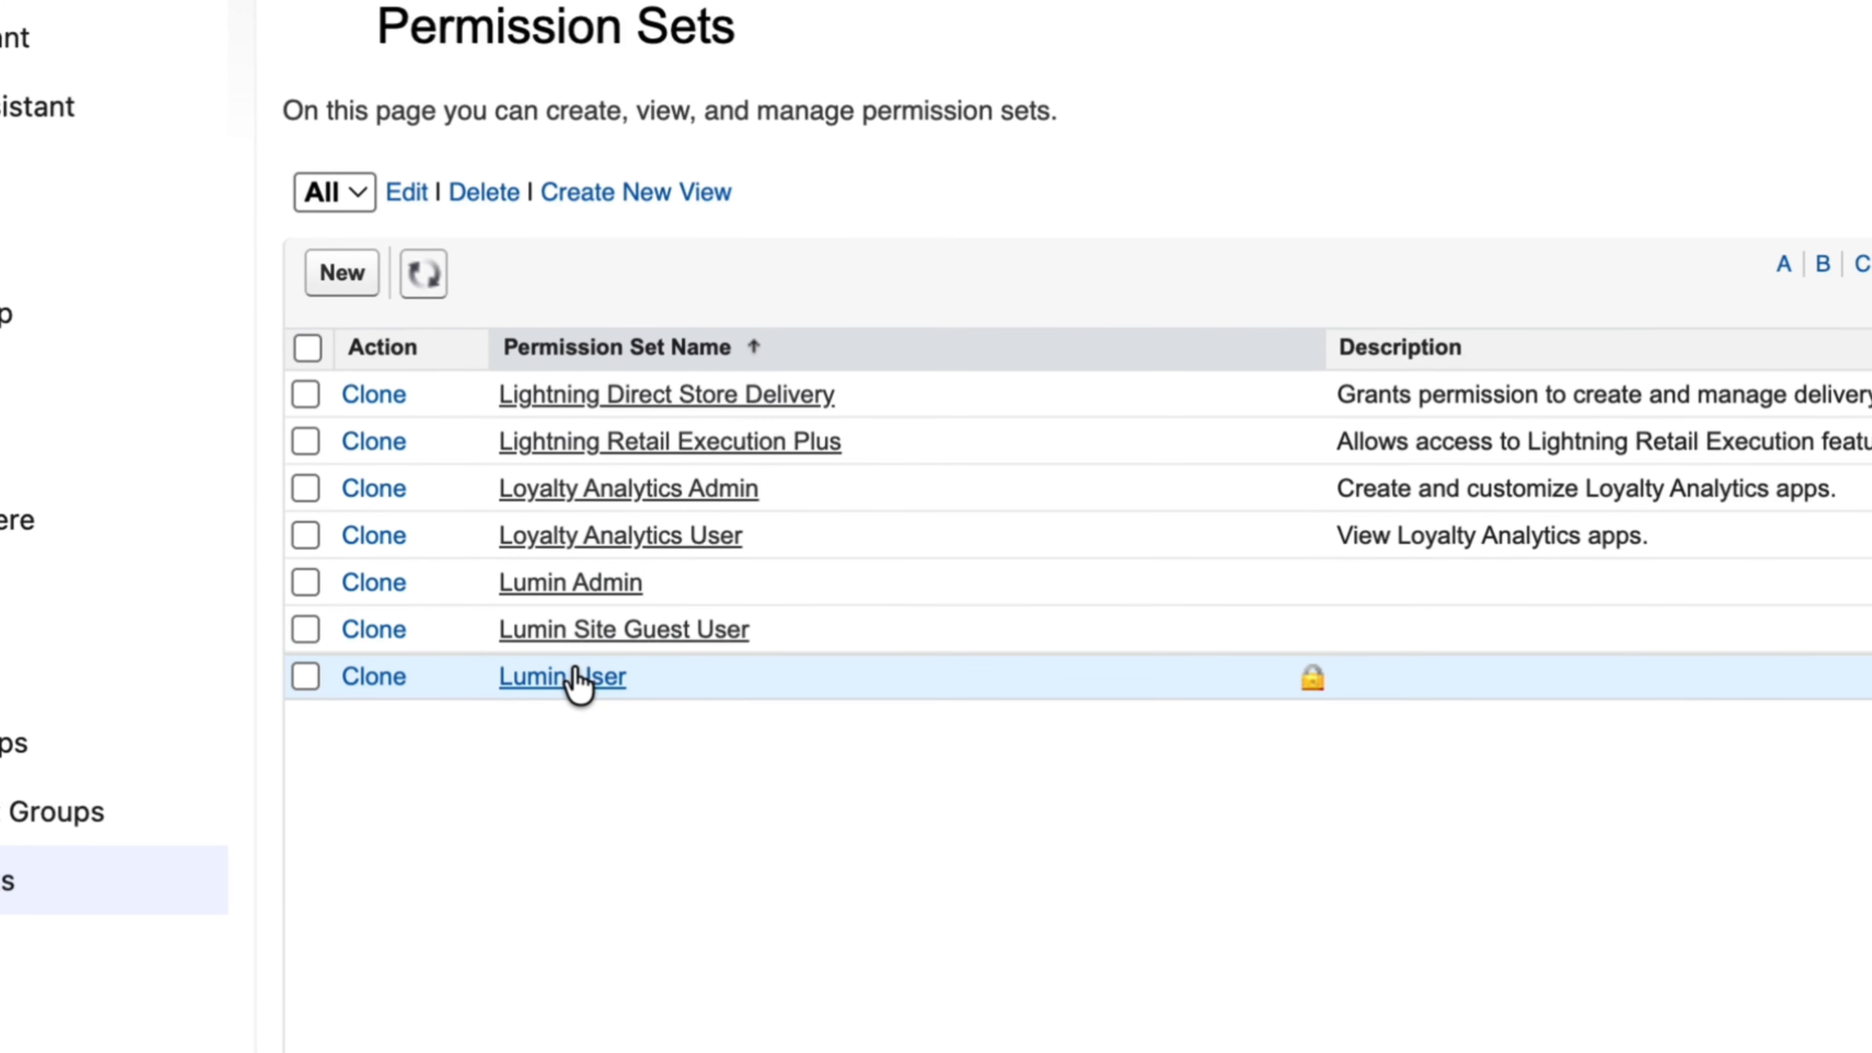
{"action": "left_click", "coordinate": [604, 582]}
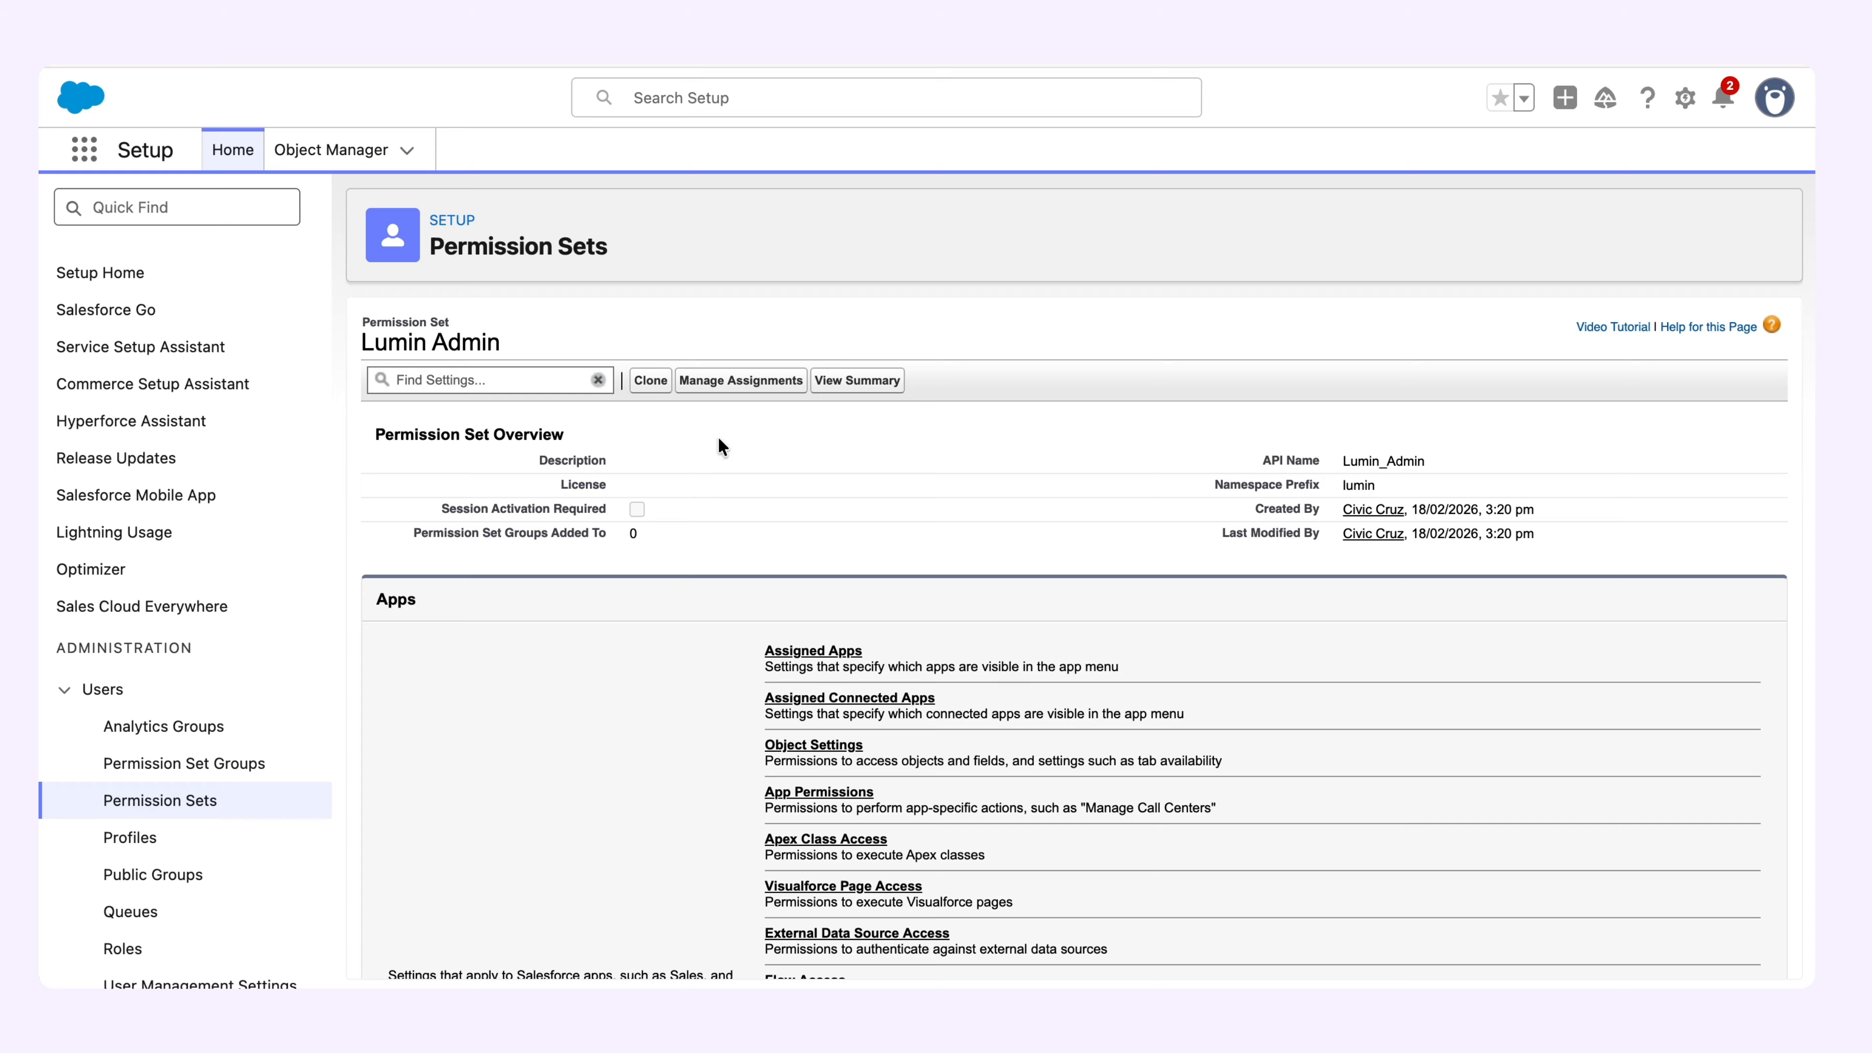
Assign the Lumin Admin permission set to the System Administrator user and finish the assignment summary.
{"action": "left_click", "coordinate": [743, 389]}
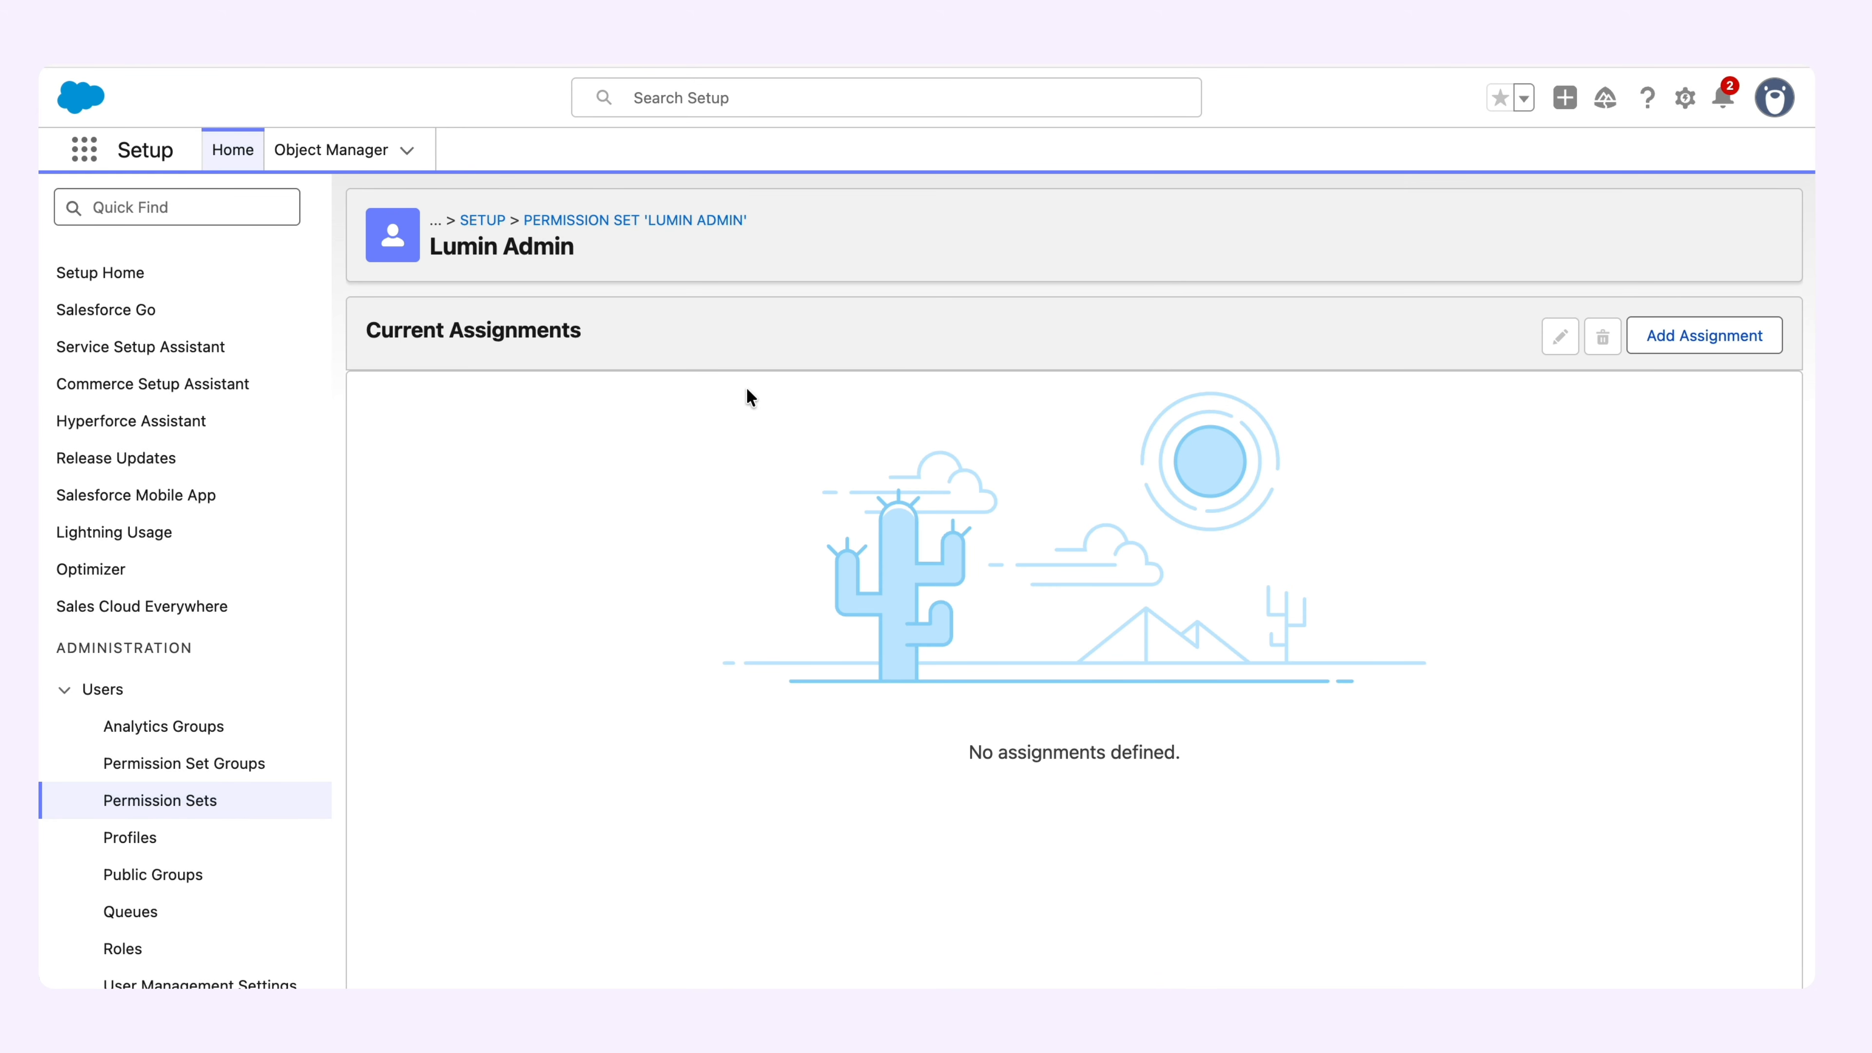
{"action": "left_click", "coordinate": [1748, 335]}
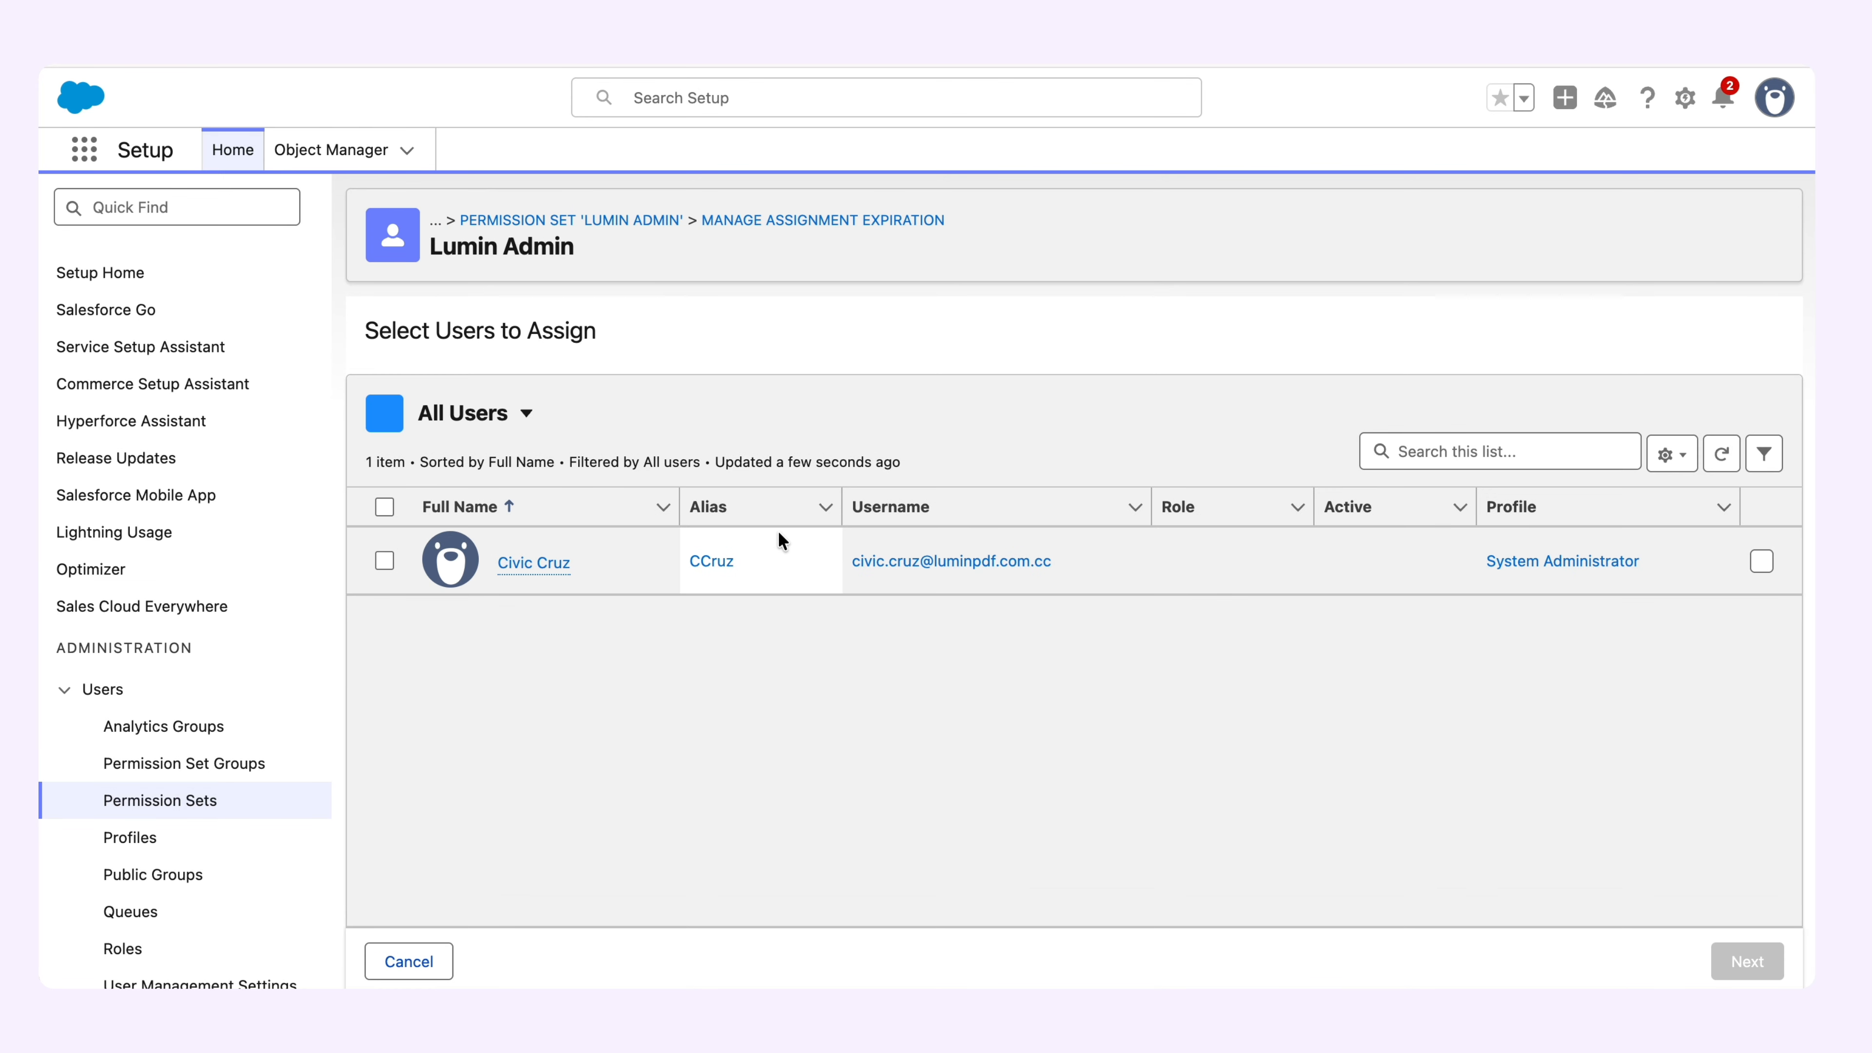
{"action": "left_click", "coordinate": [384, 561]}
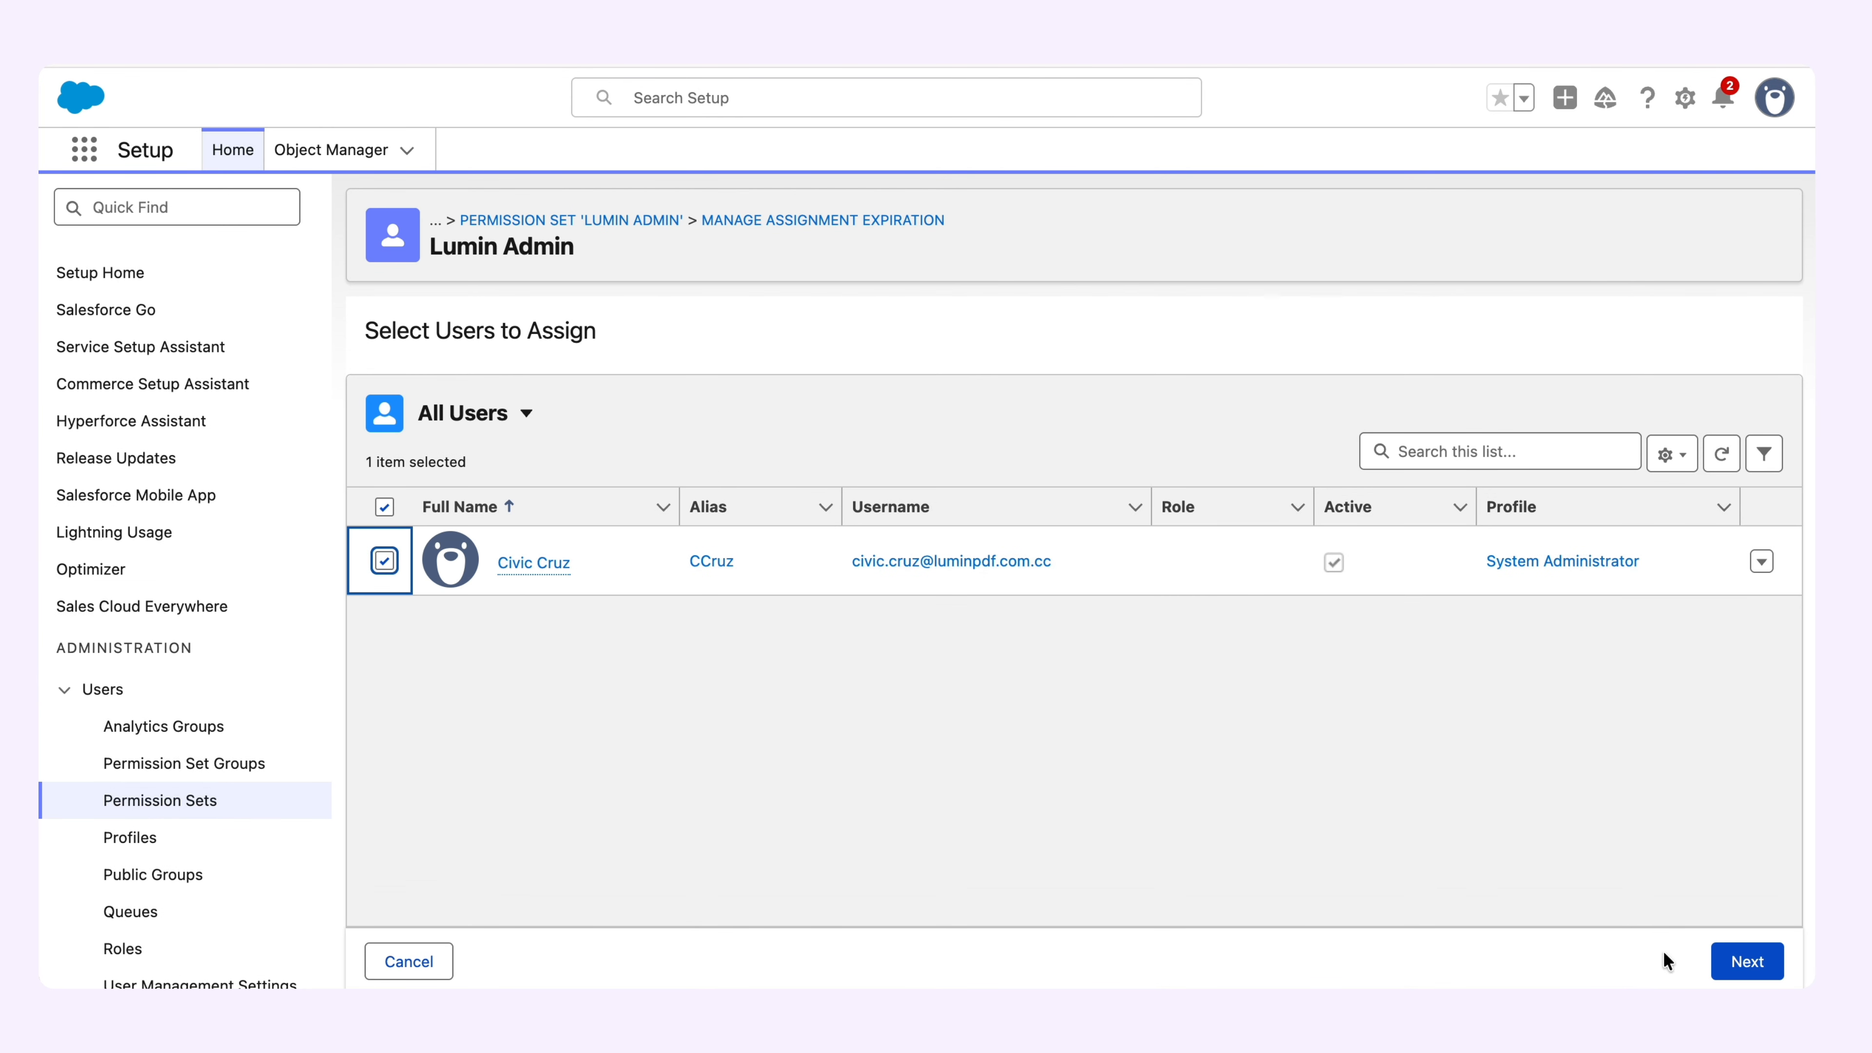
{"action": "left_click", "coordinate": [1738, 962]}
{"action": "left_click", "coordinate": [1740, 961]}
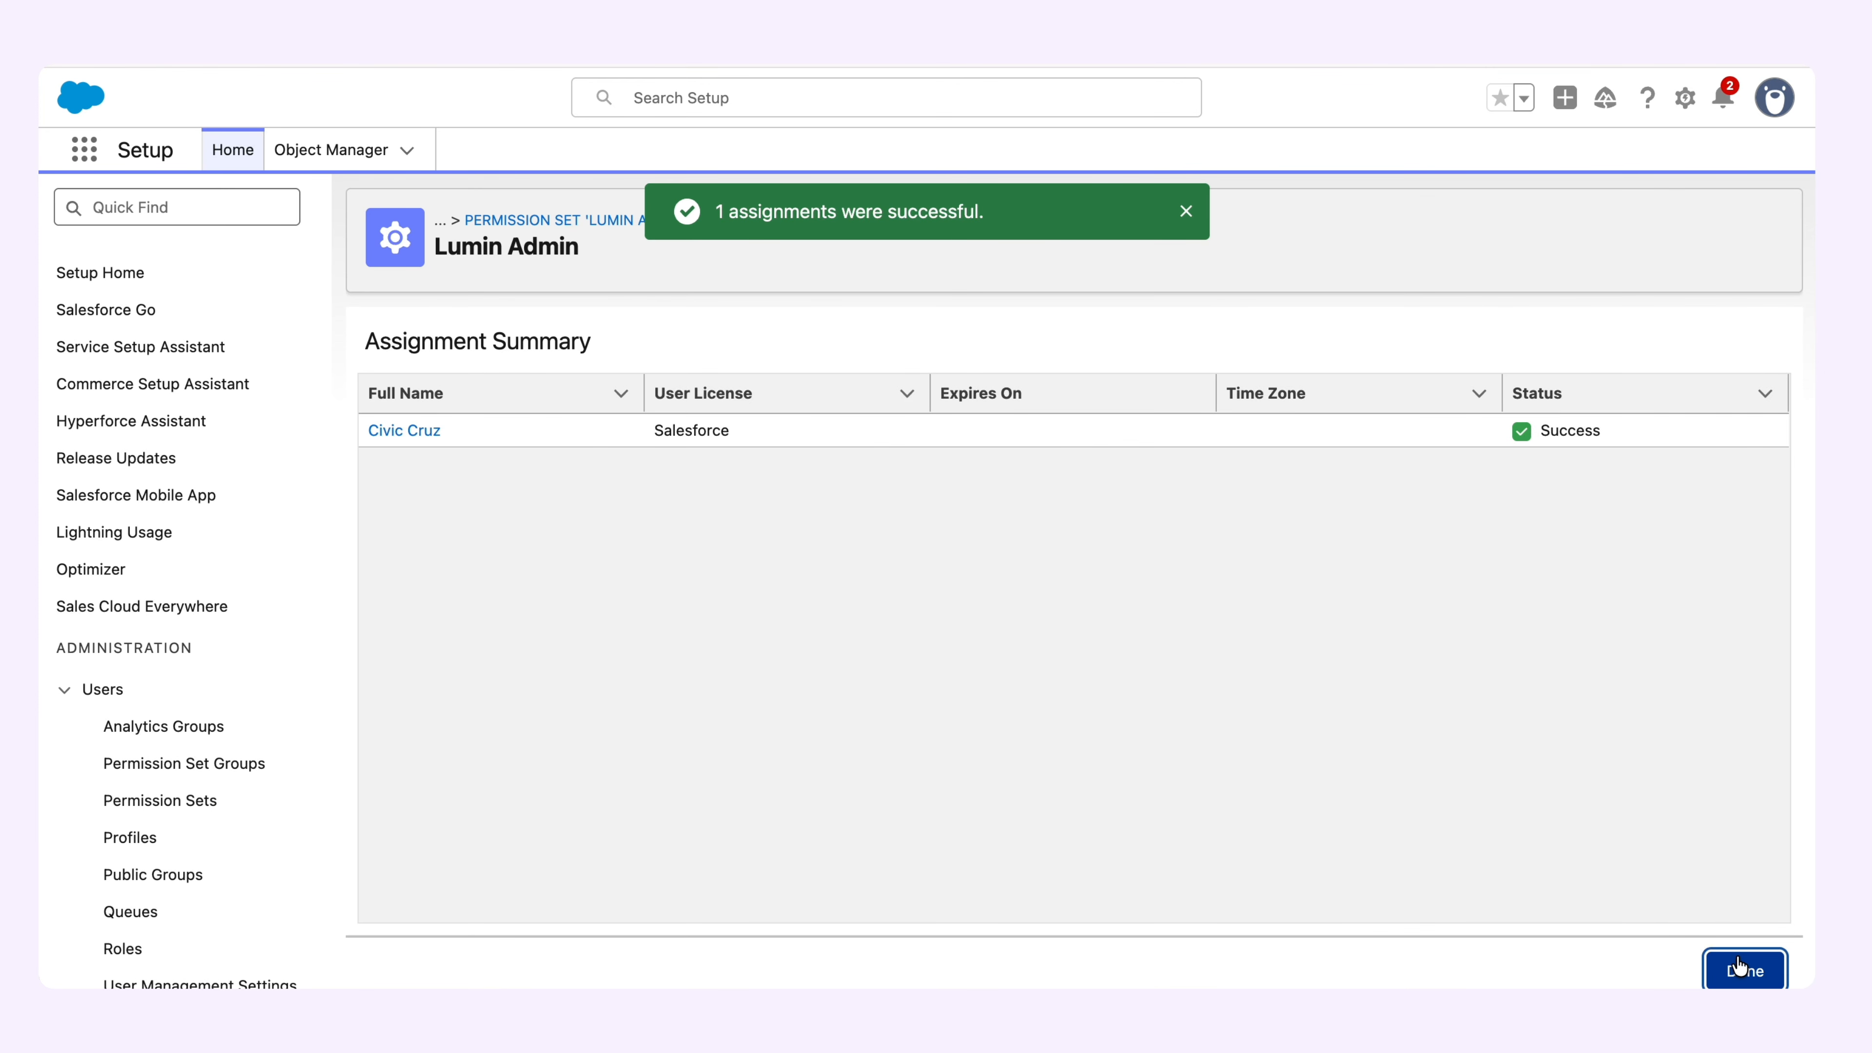
{"action": "left_click", "coordinate": [1740, 964]}
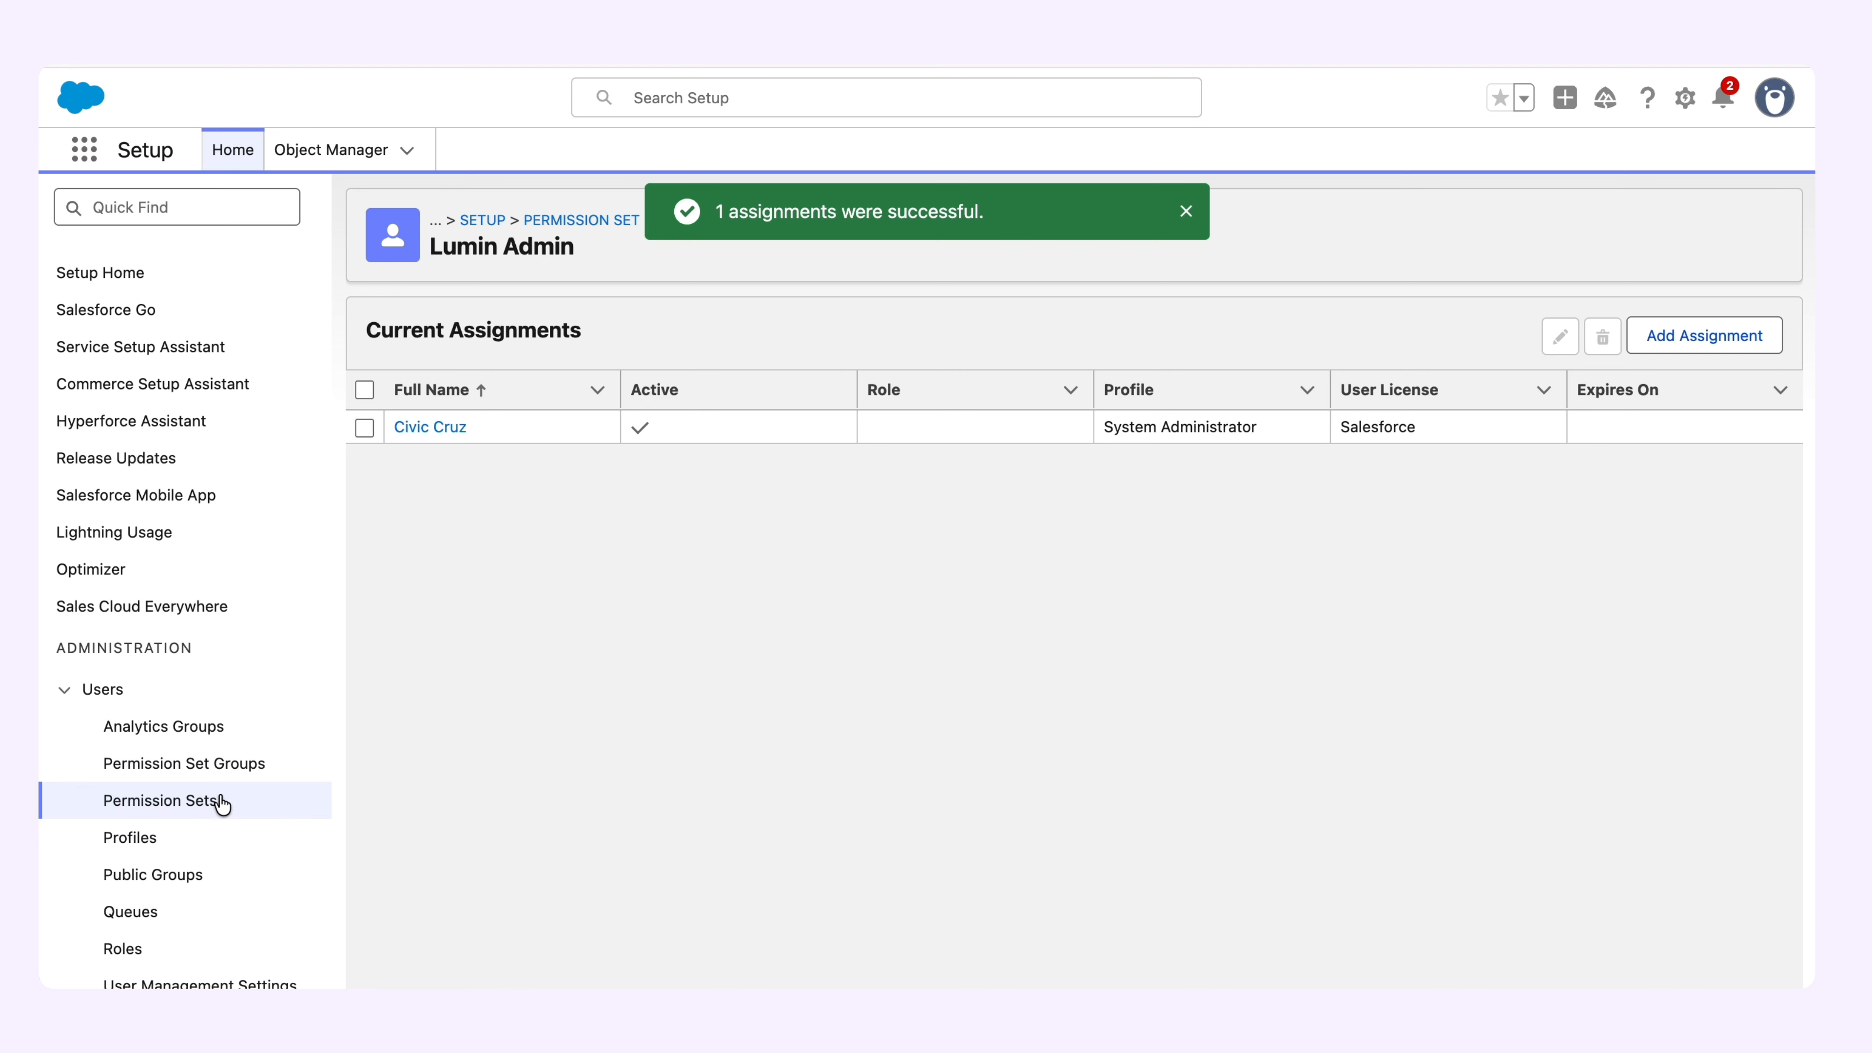
Assign the Lumin Site Guest User permission set to the System Administrator user with no expiration date.
{"action": "left_click", "coordinate": [190, 801]}
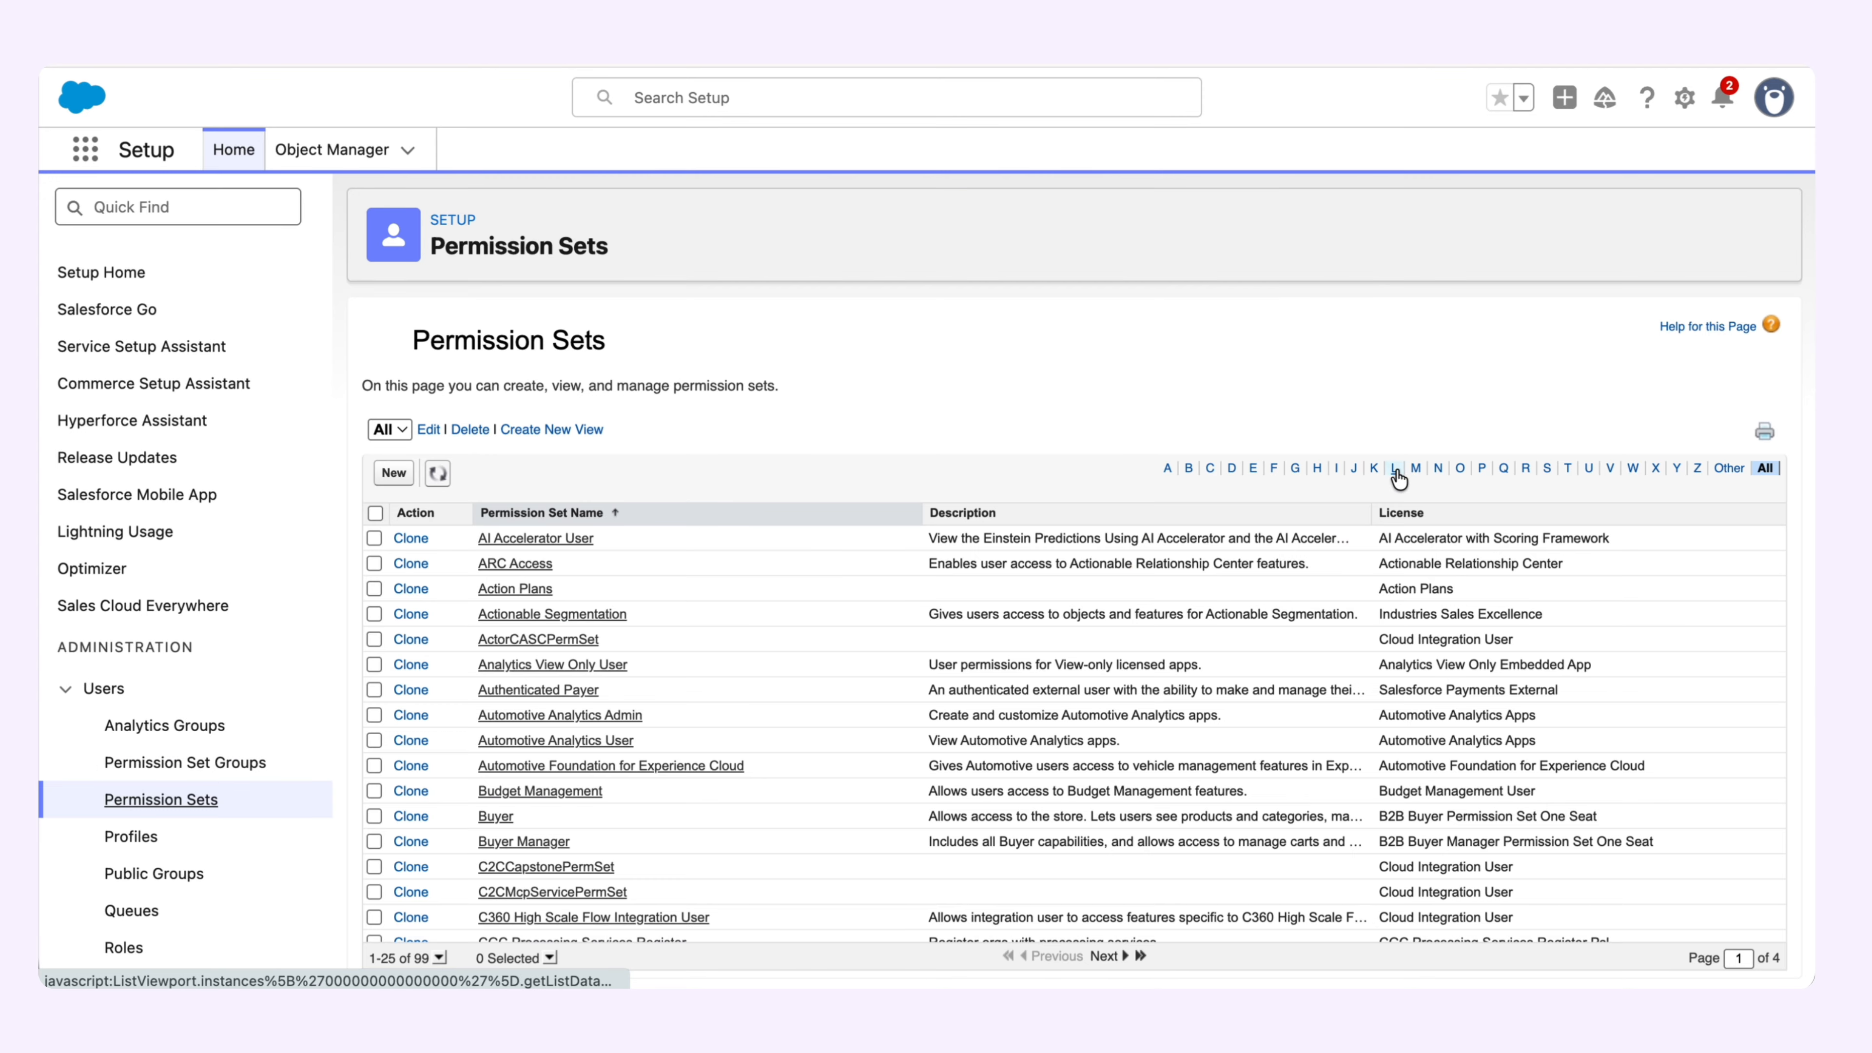
{"action": "left_click", "coordinate": [1410, 481]}
{"action": "left_click", "coordinate": [595, 668]}
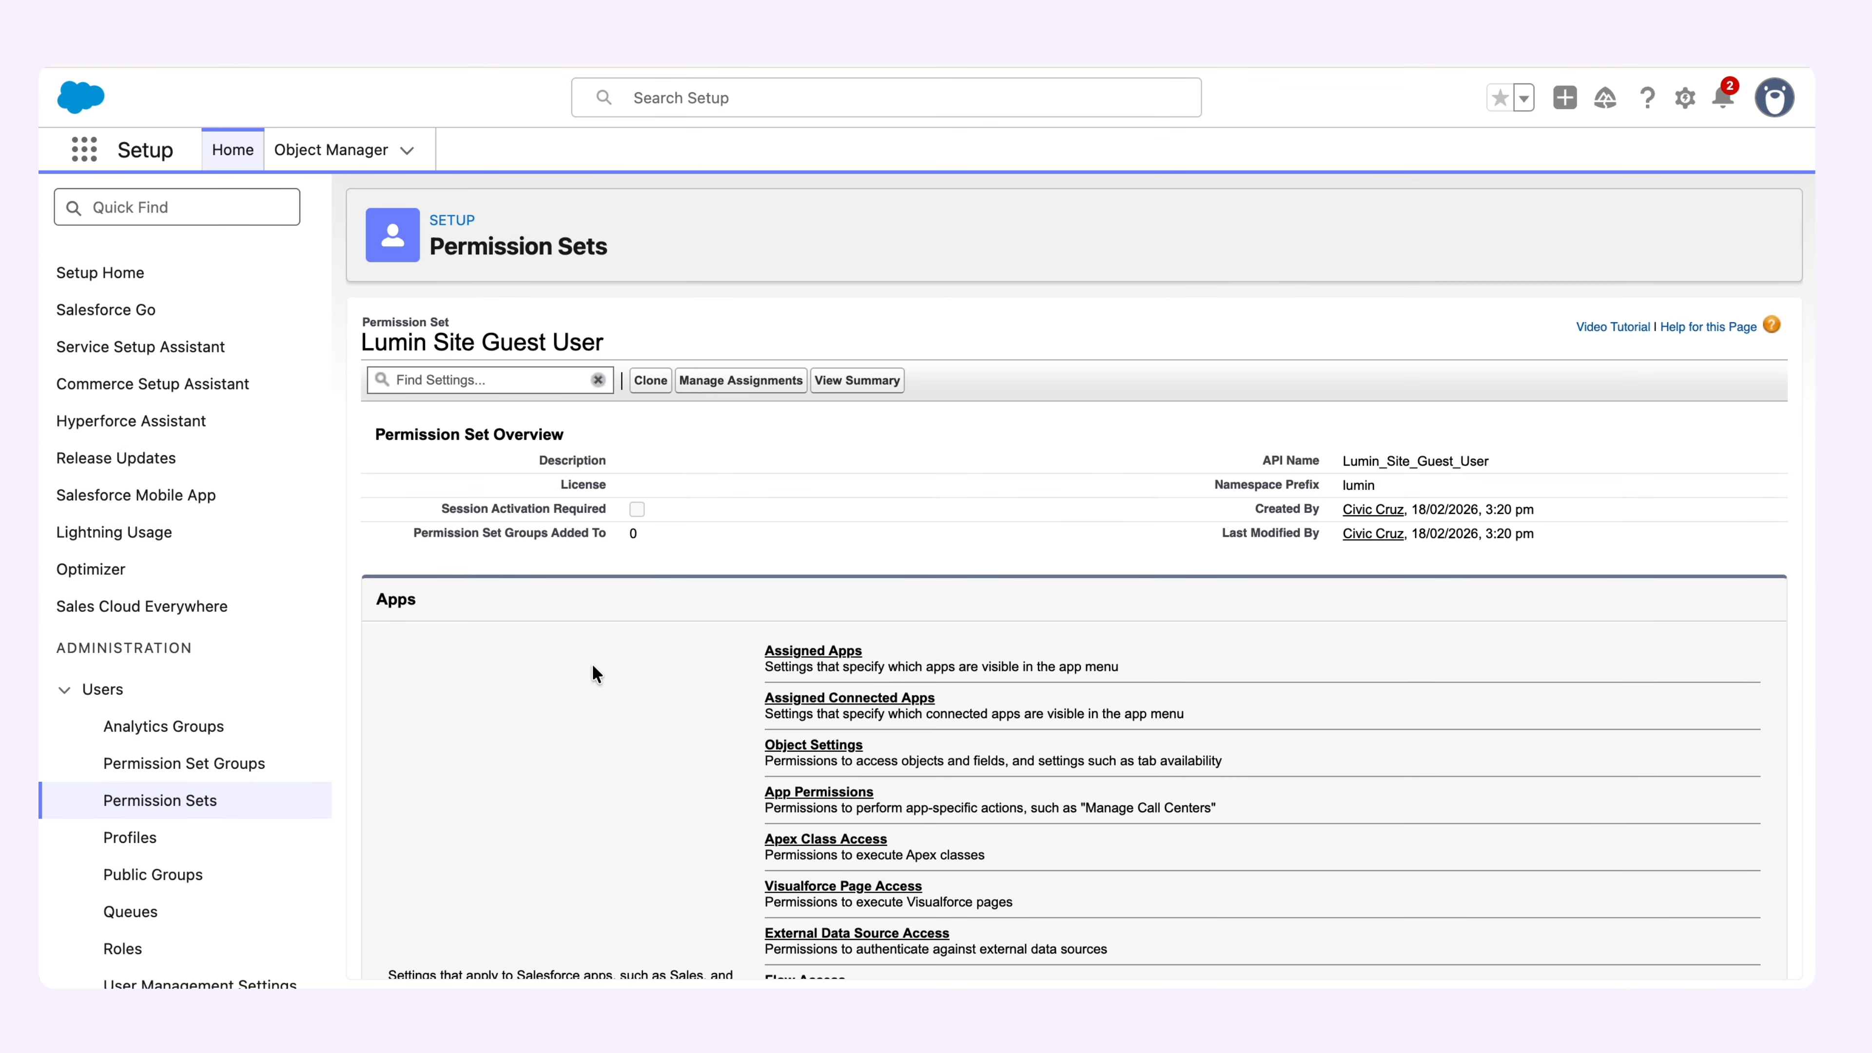
{"action": "left_click", "coordinate": [741, 380]}
{"action": "left_click", "coordinate": [1718, 346]}
{"action": "left_click", "coordinate": [385, 561]}
{"action": "left_click", "coordinate": [1748, 961]}
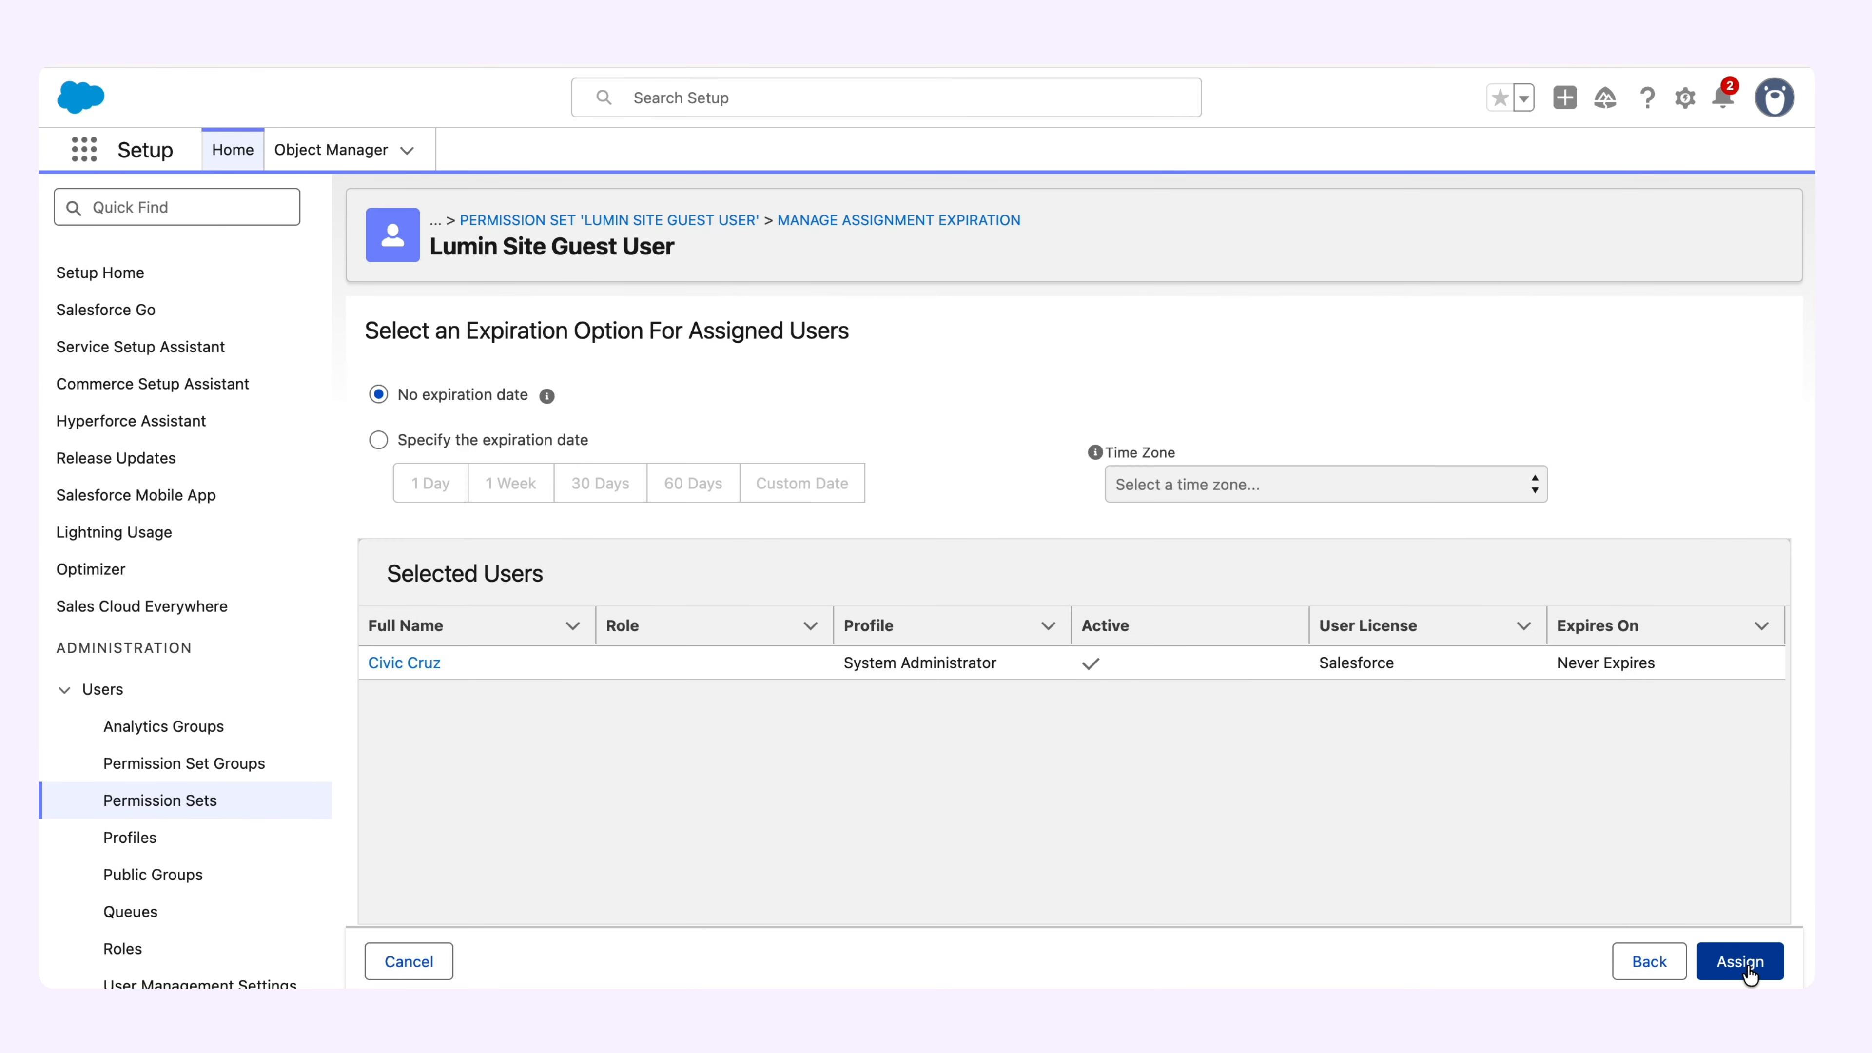
{"action": "left_click", "coordinate": [1748, 961]}
Assign the Lumin User permission set, found under L in the Permission Sets list, to the System Administrator user.
{"action": "left_click", "coordinate": [156, 801]}
{"action": "left_click", "coordinate": [1394, 468]}
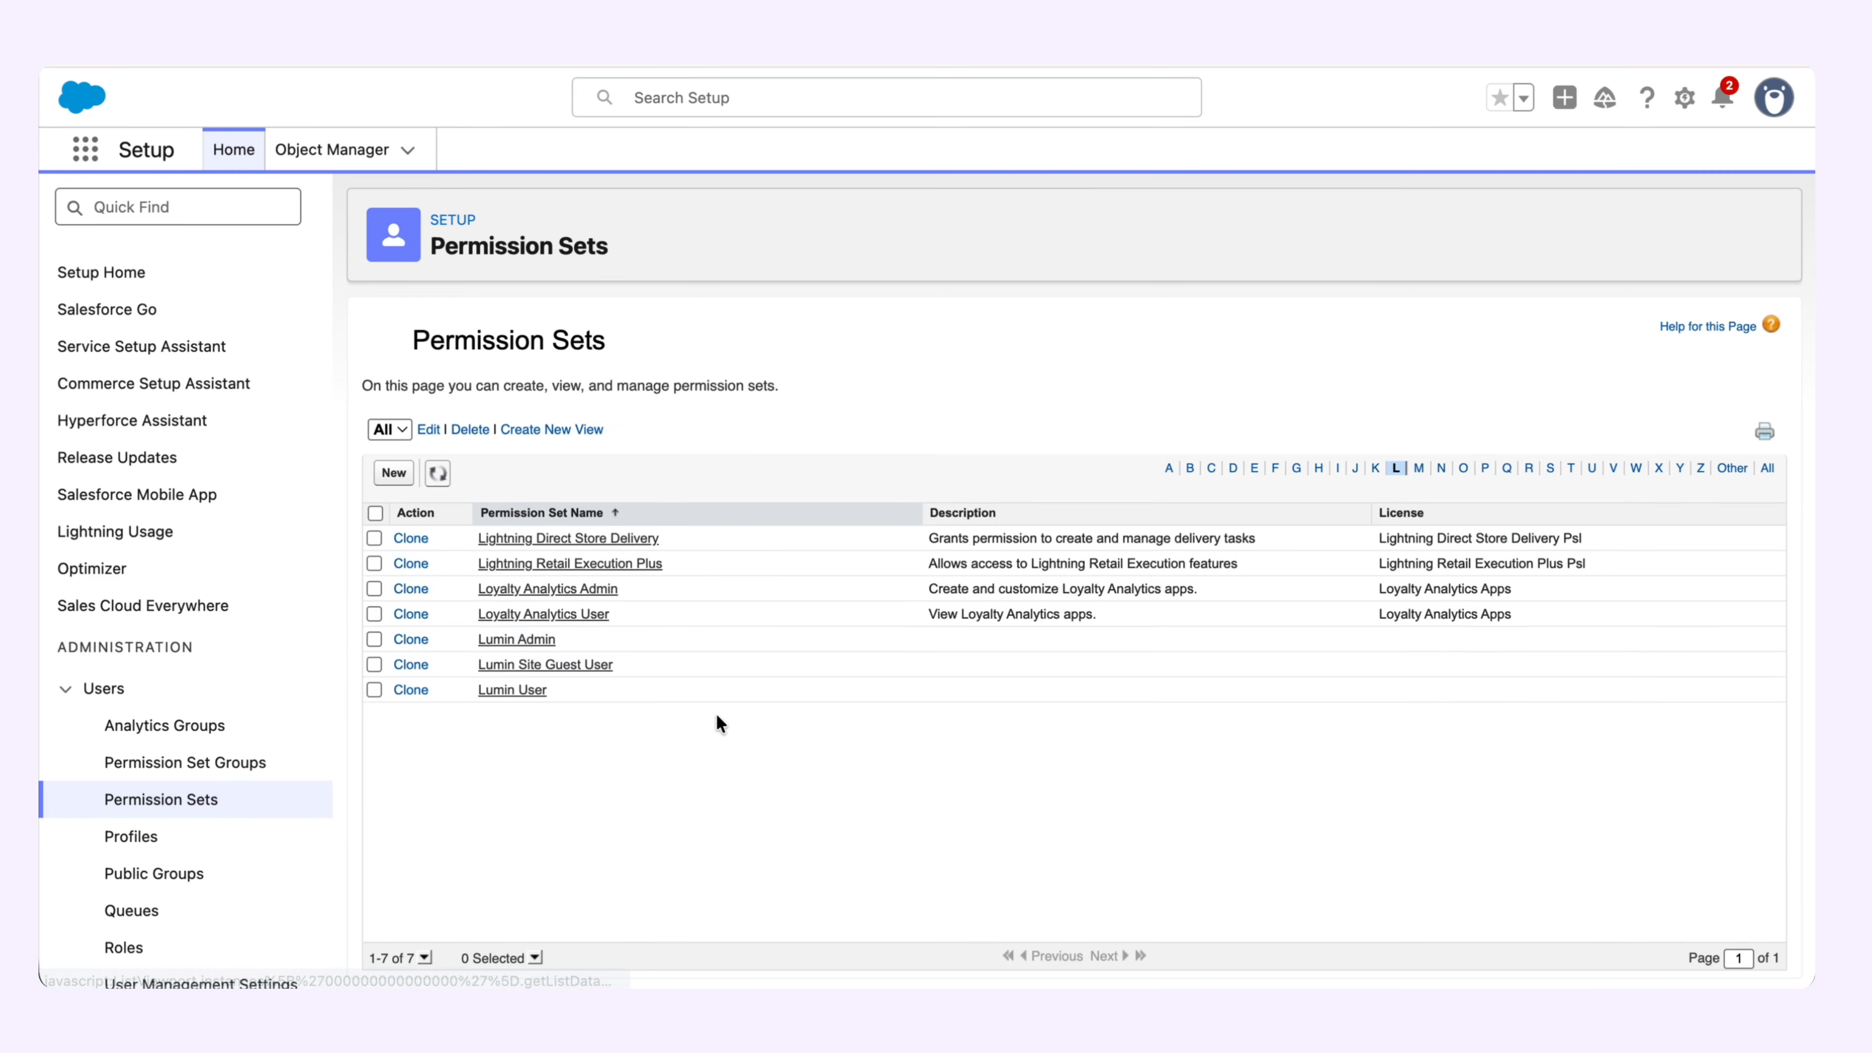
{"action": "left_click", "coordinate": [509, 689]}
{"action": "left_click", "coordinate": [741, 380]}
{"action": "left_click", "coordinate": [1718, 346]}
{"action": "left_click", "coordinate": [385, 561]}
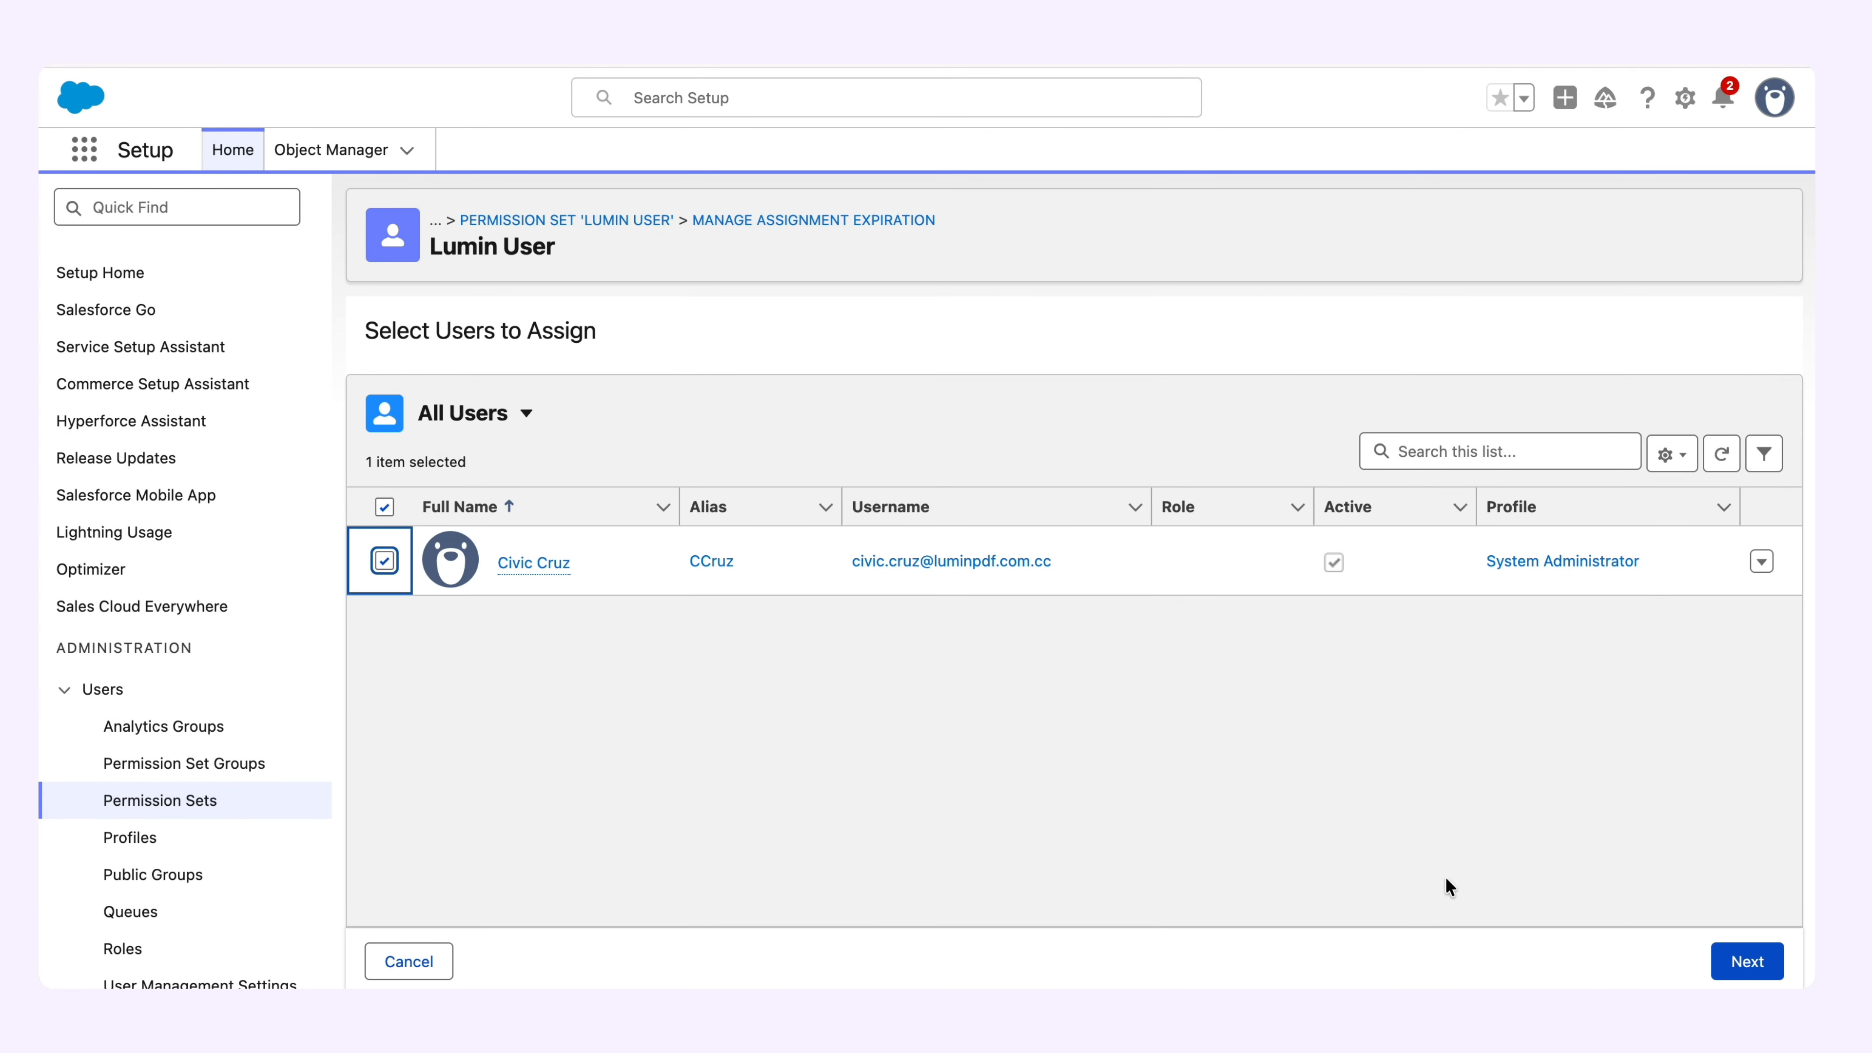
{"action": "left_click", "coordinate": [1748, 961]}
{"action": "left_click", "coordinate": [1749, 962]}
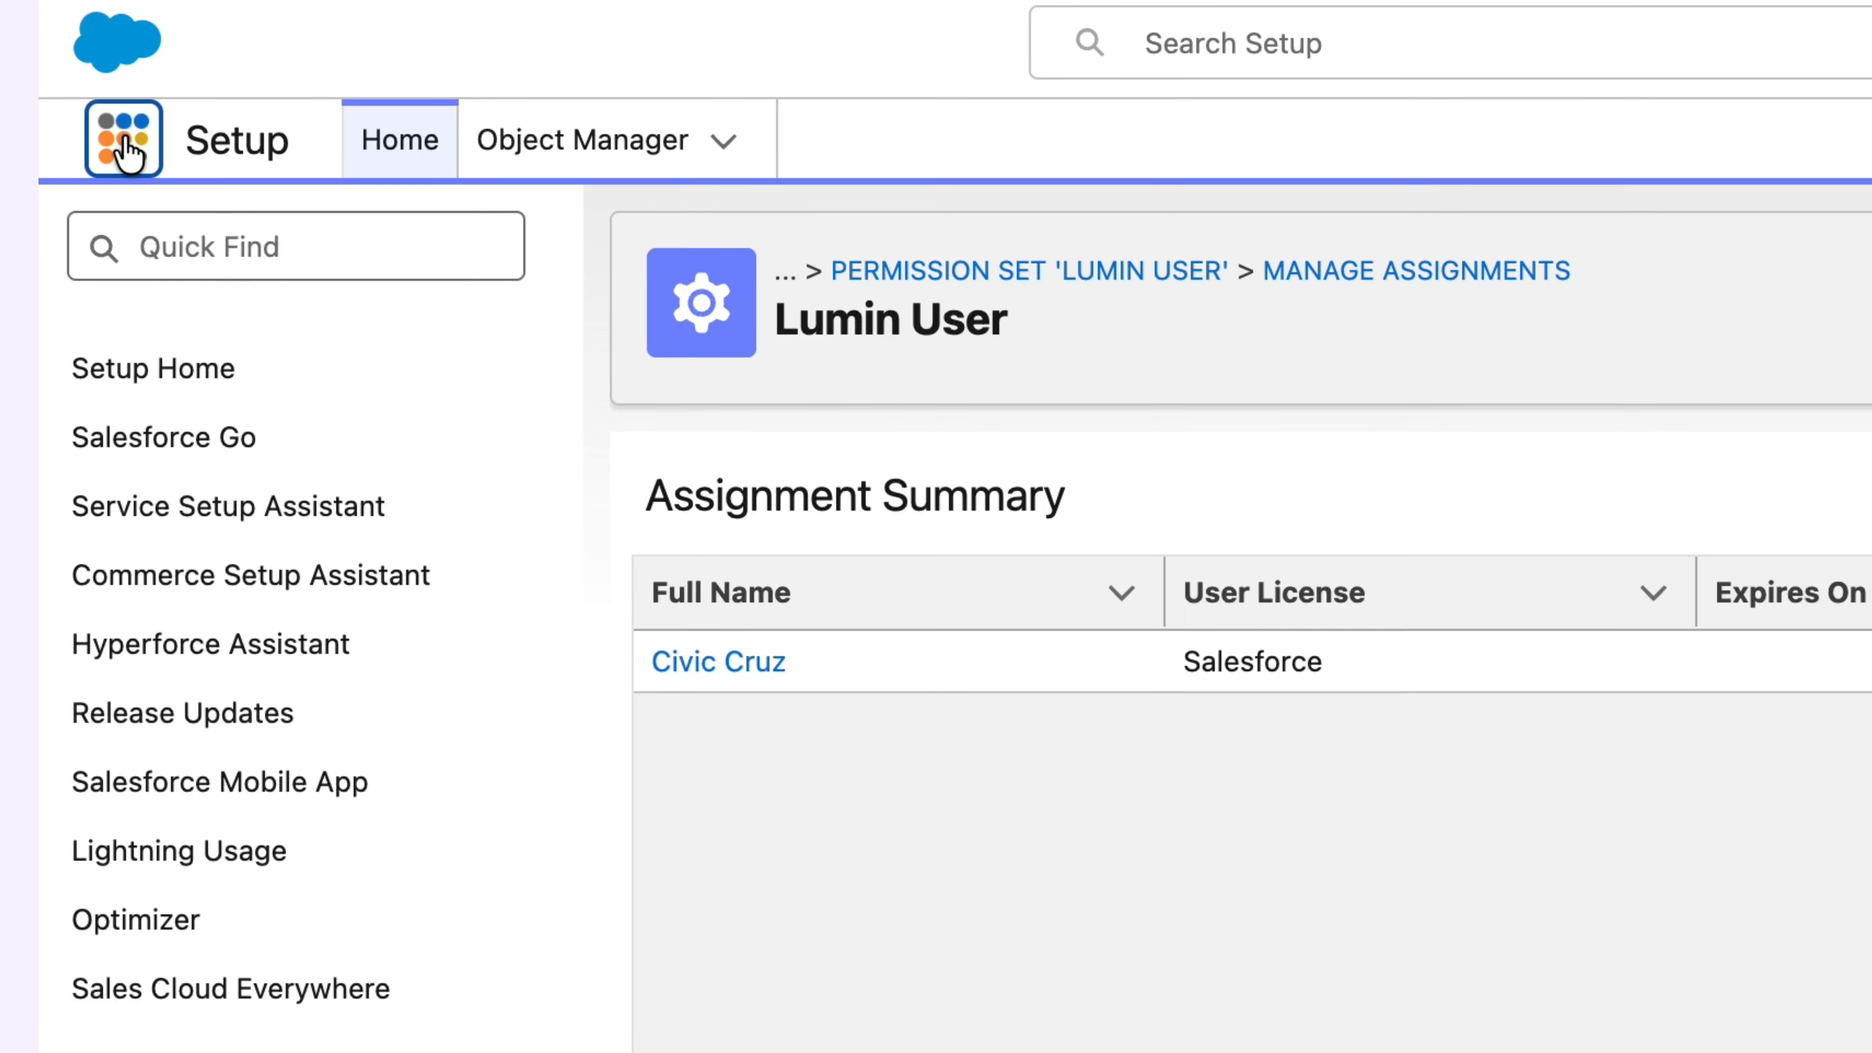
Search the App Launcher for "Lumin" and open the Lumin Sign app.
{"action": "left_click", "coordinate": [125, 151]}
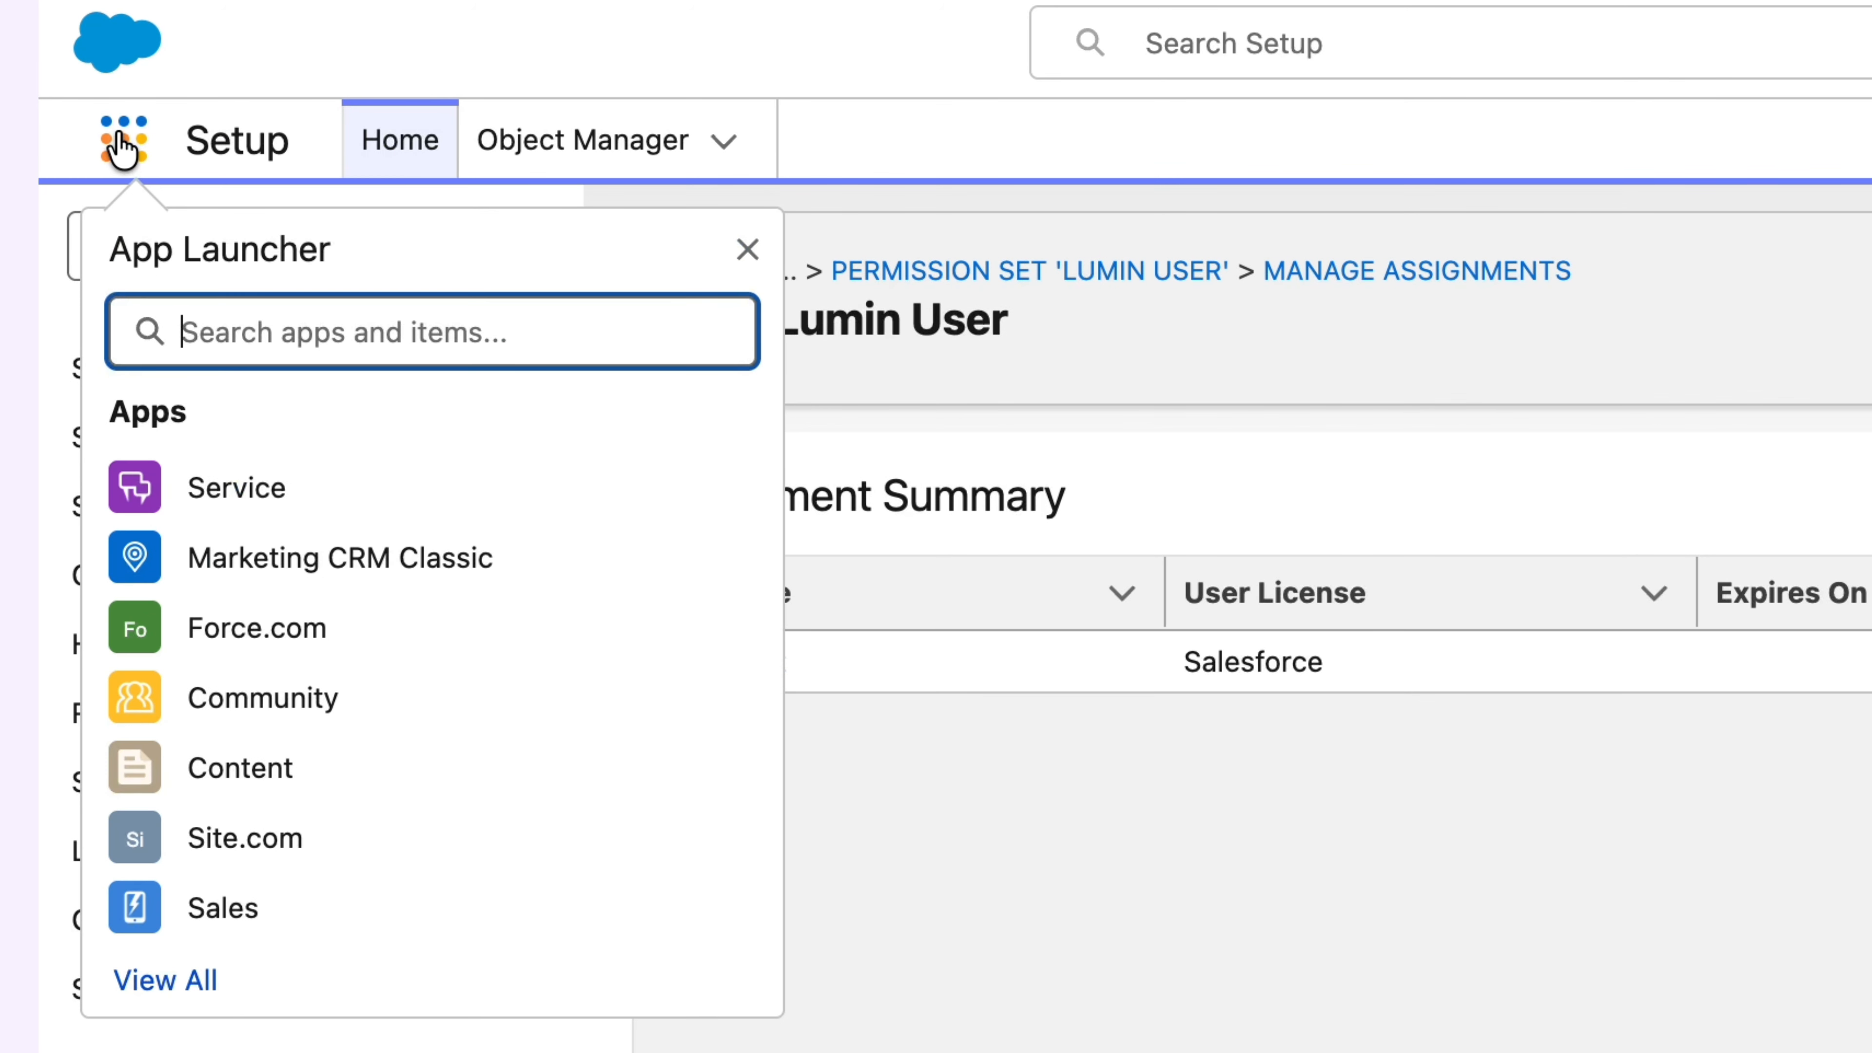
{"action": "type", "text": "Lumin"}
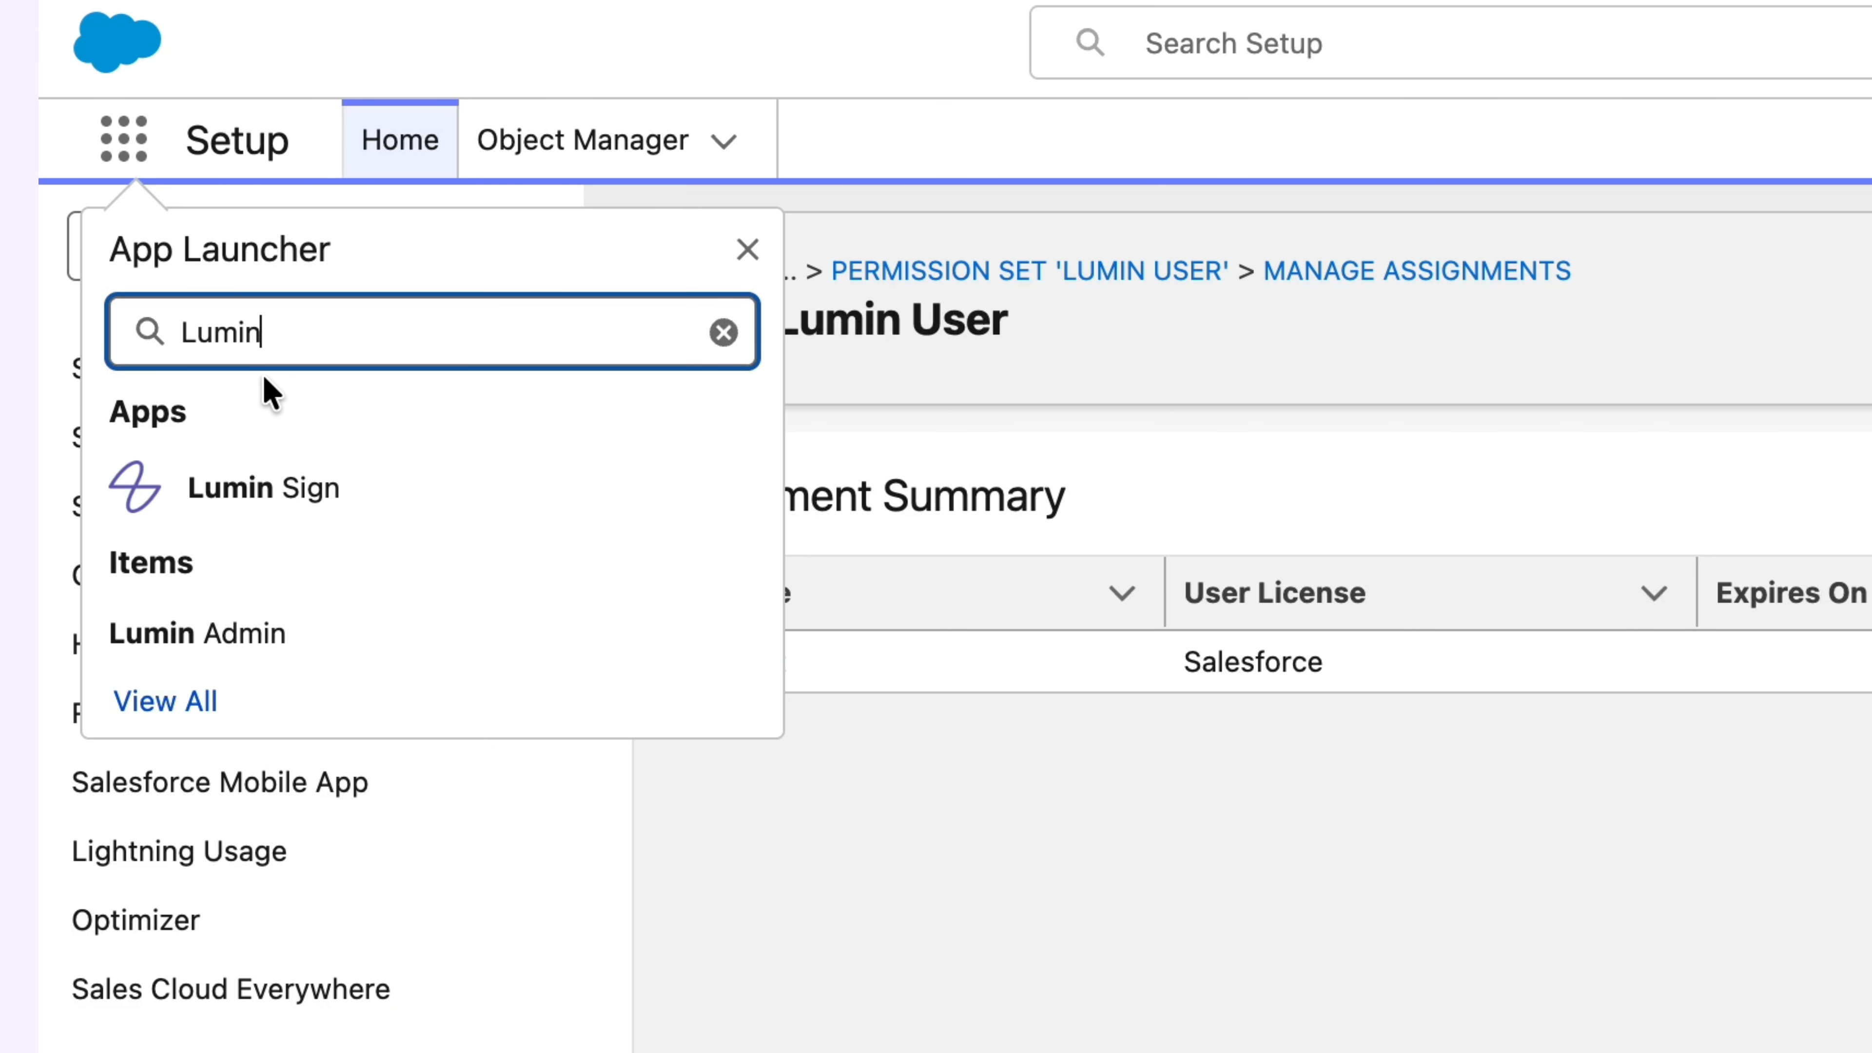
{"action": "left_click", "coordinate": [270, 498]}
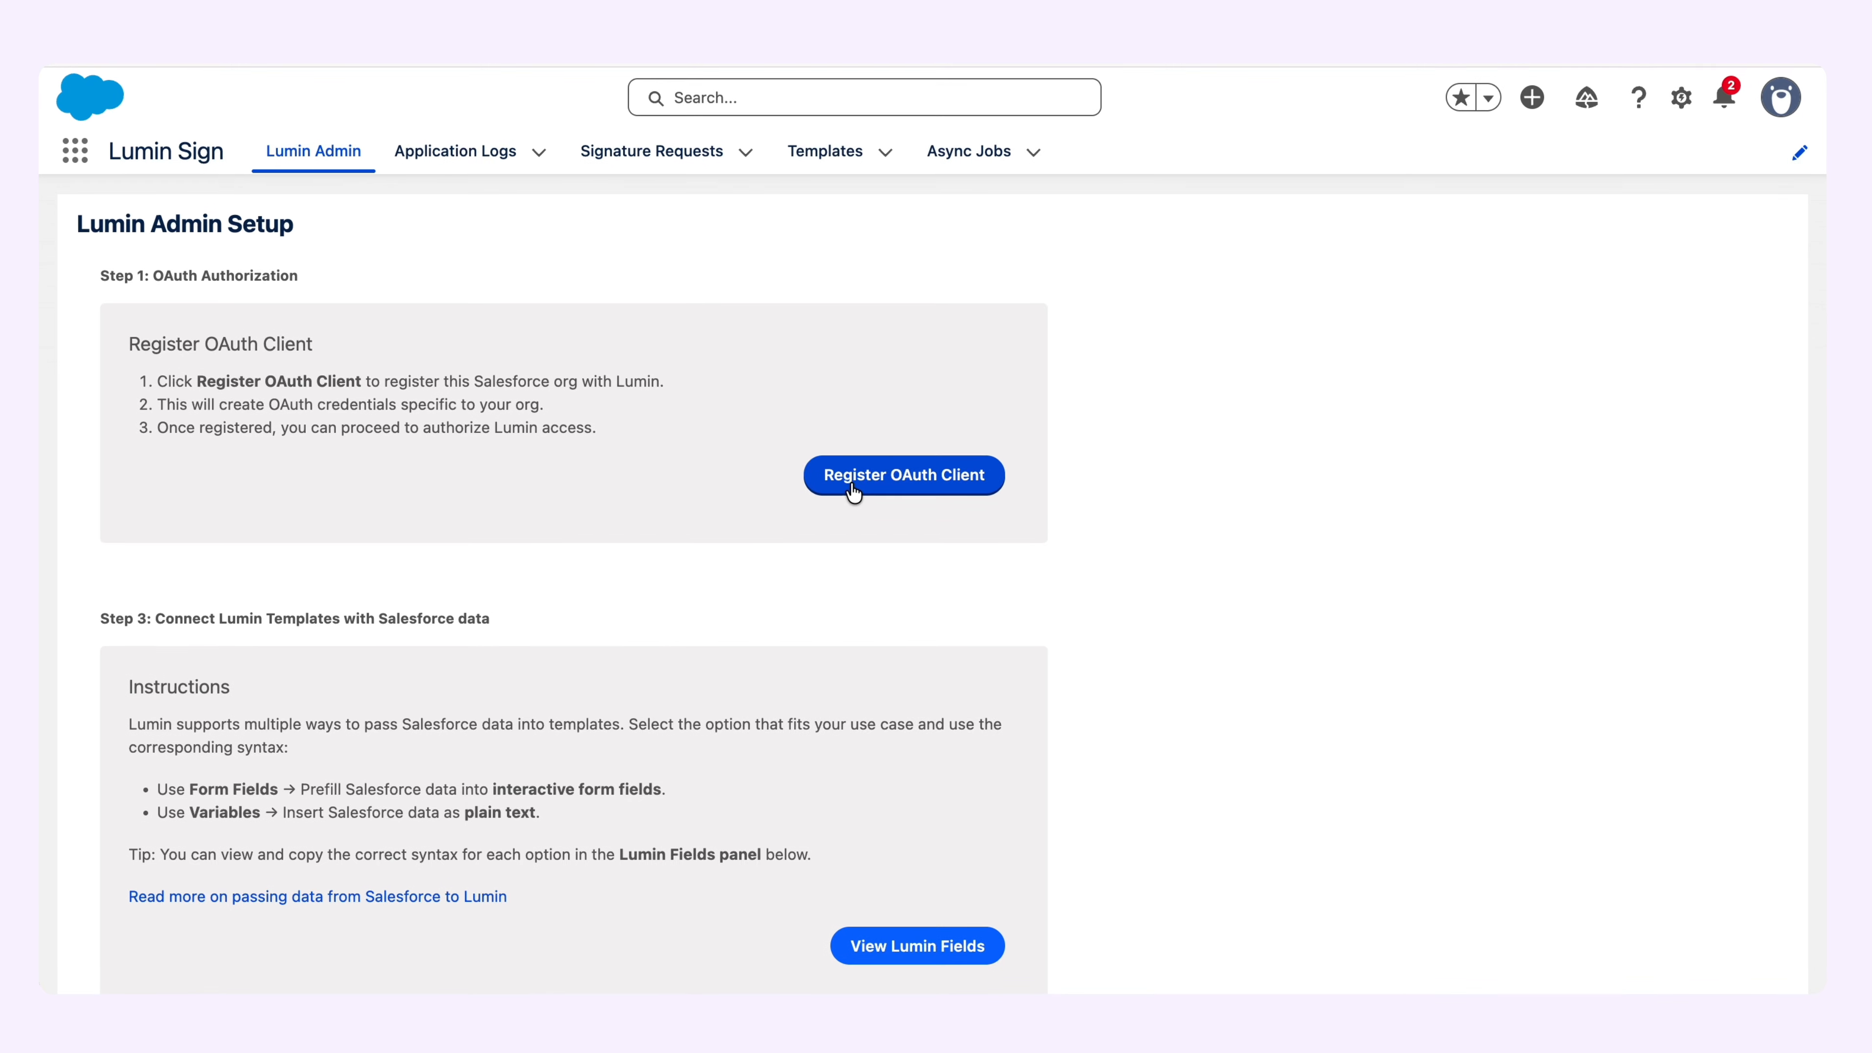
Connect Salesforce to Lumin by allowing the requested access for the Lumin x Salesforce 2.0 workspace.
{"action": "left_click", "coordinate": [868, 478]}
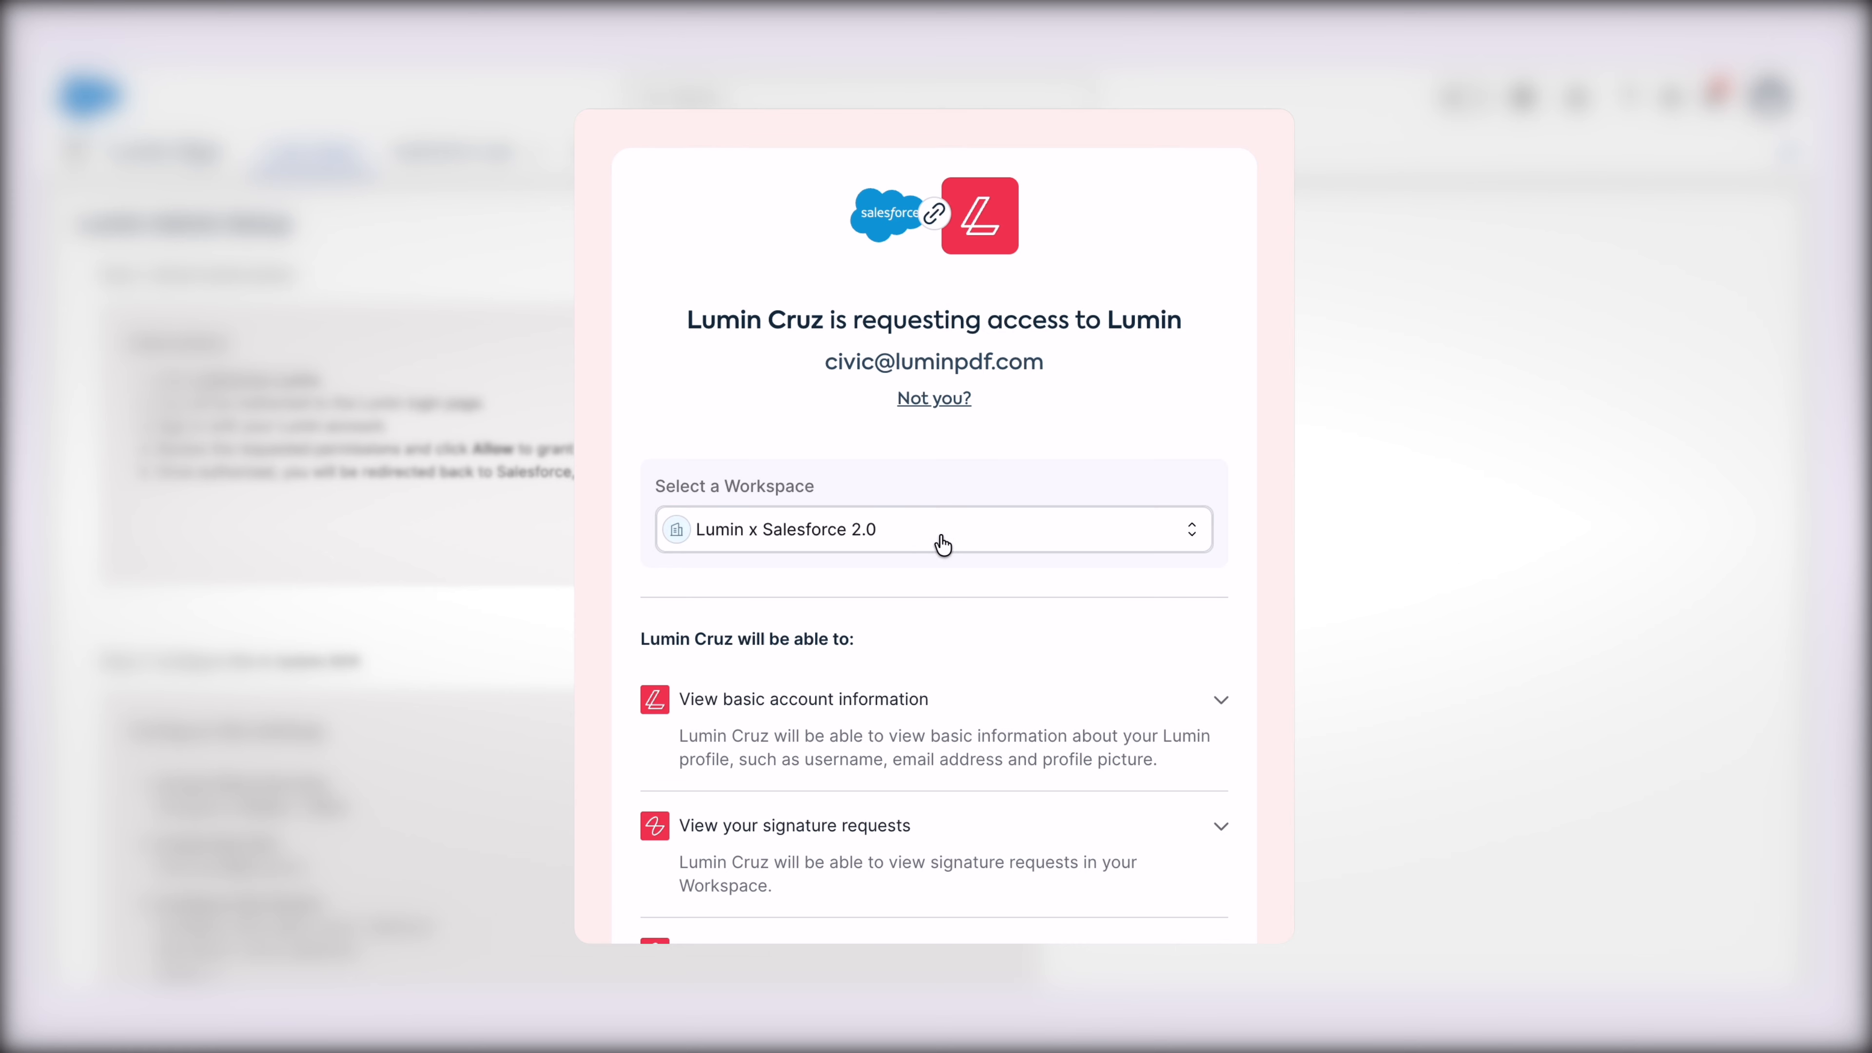
{"action": "scroll", "coordinate": [981, 545], "scroll_direction": "down", "scroll_amount": 6}
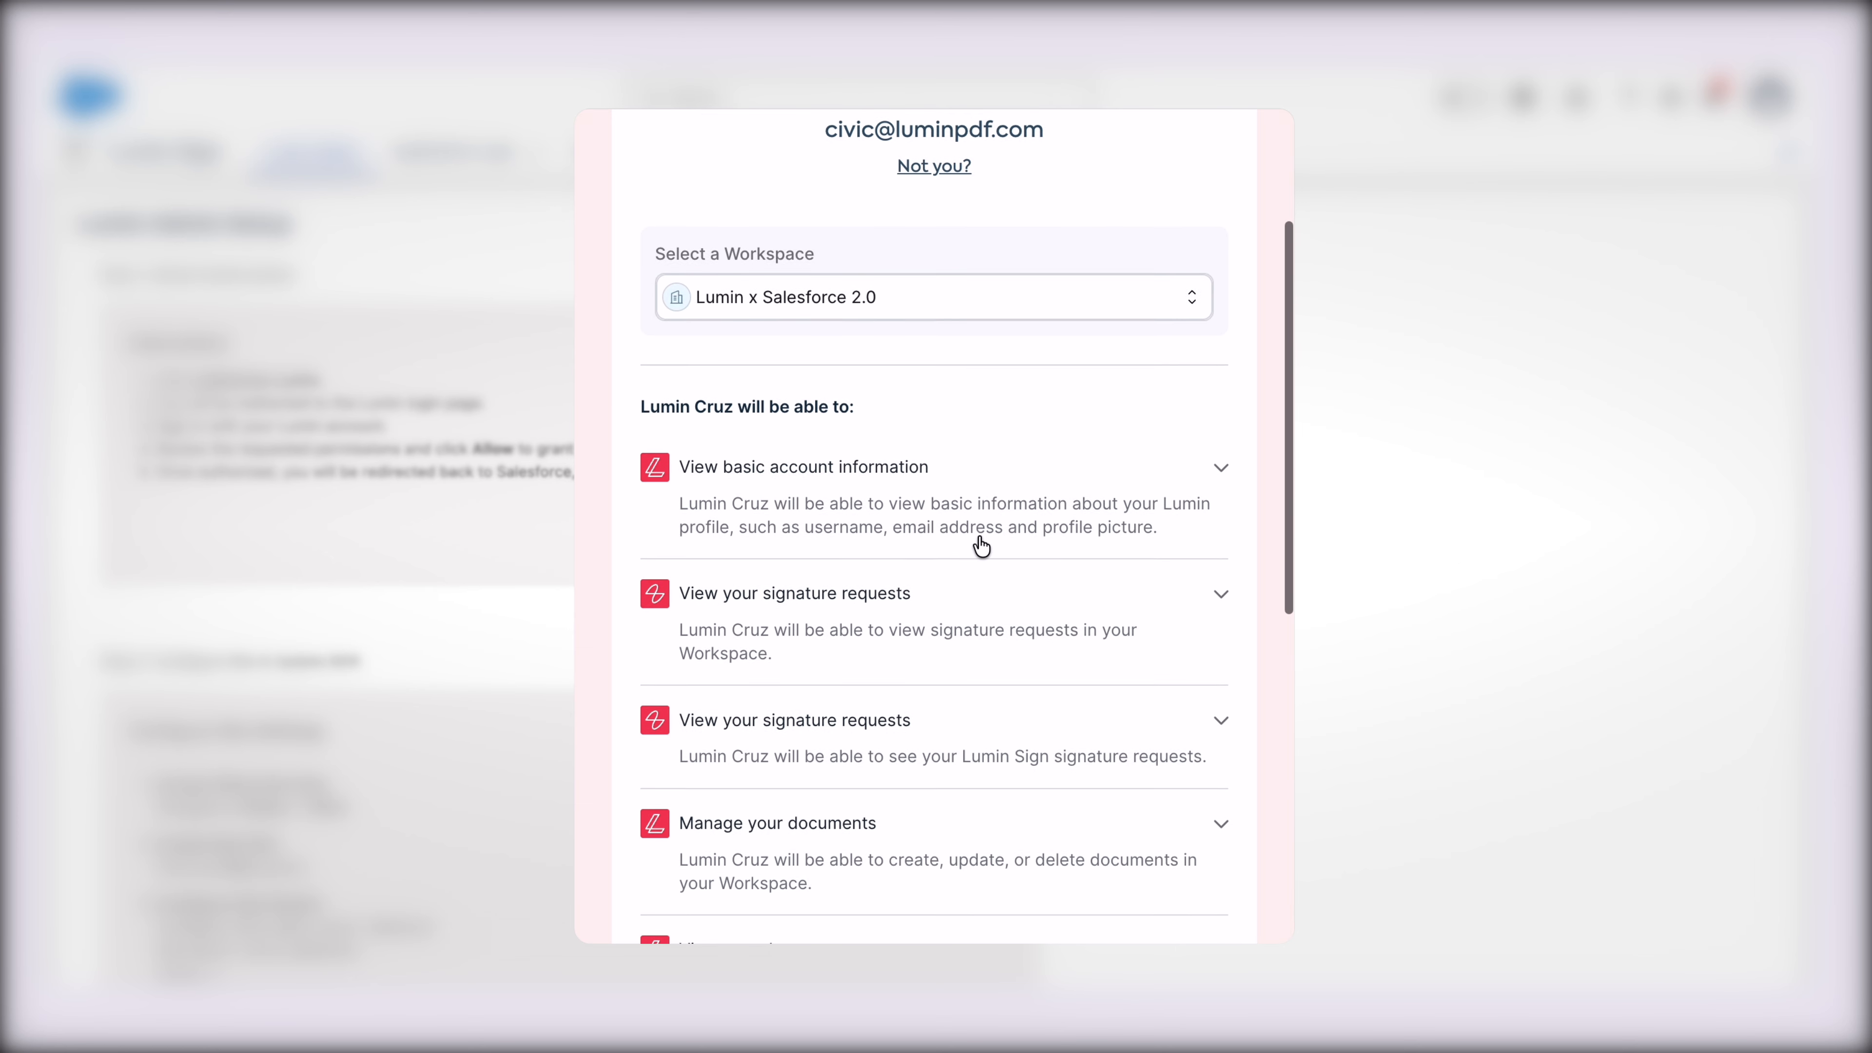
{"action": "scroll", "coordinate": [980, 544], "scroll_direction": "down", "scroll_amount": 4}
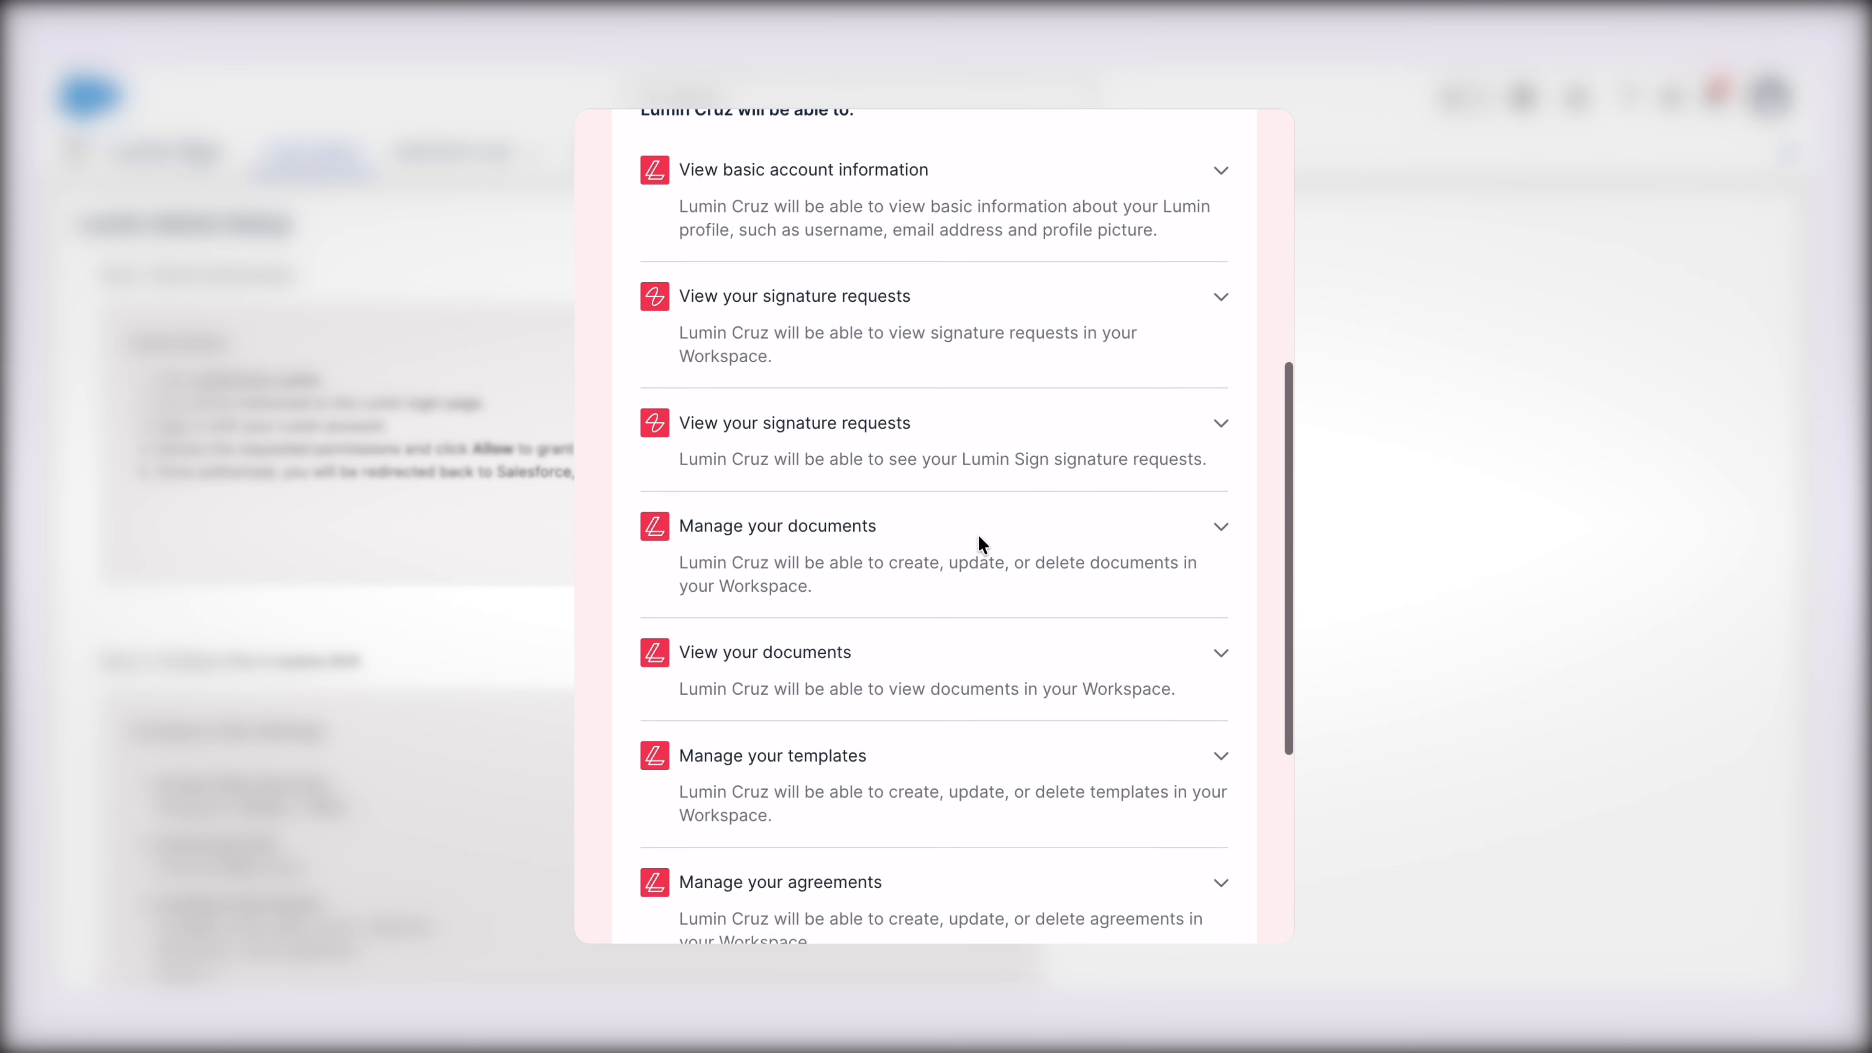
{"action": "scroll", "coordinate": [979, 537], "scroll_direction": "down", "scroll_amount": 3}
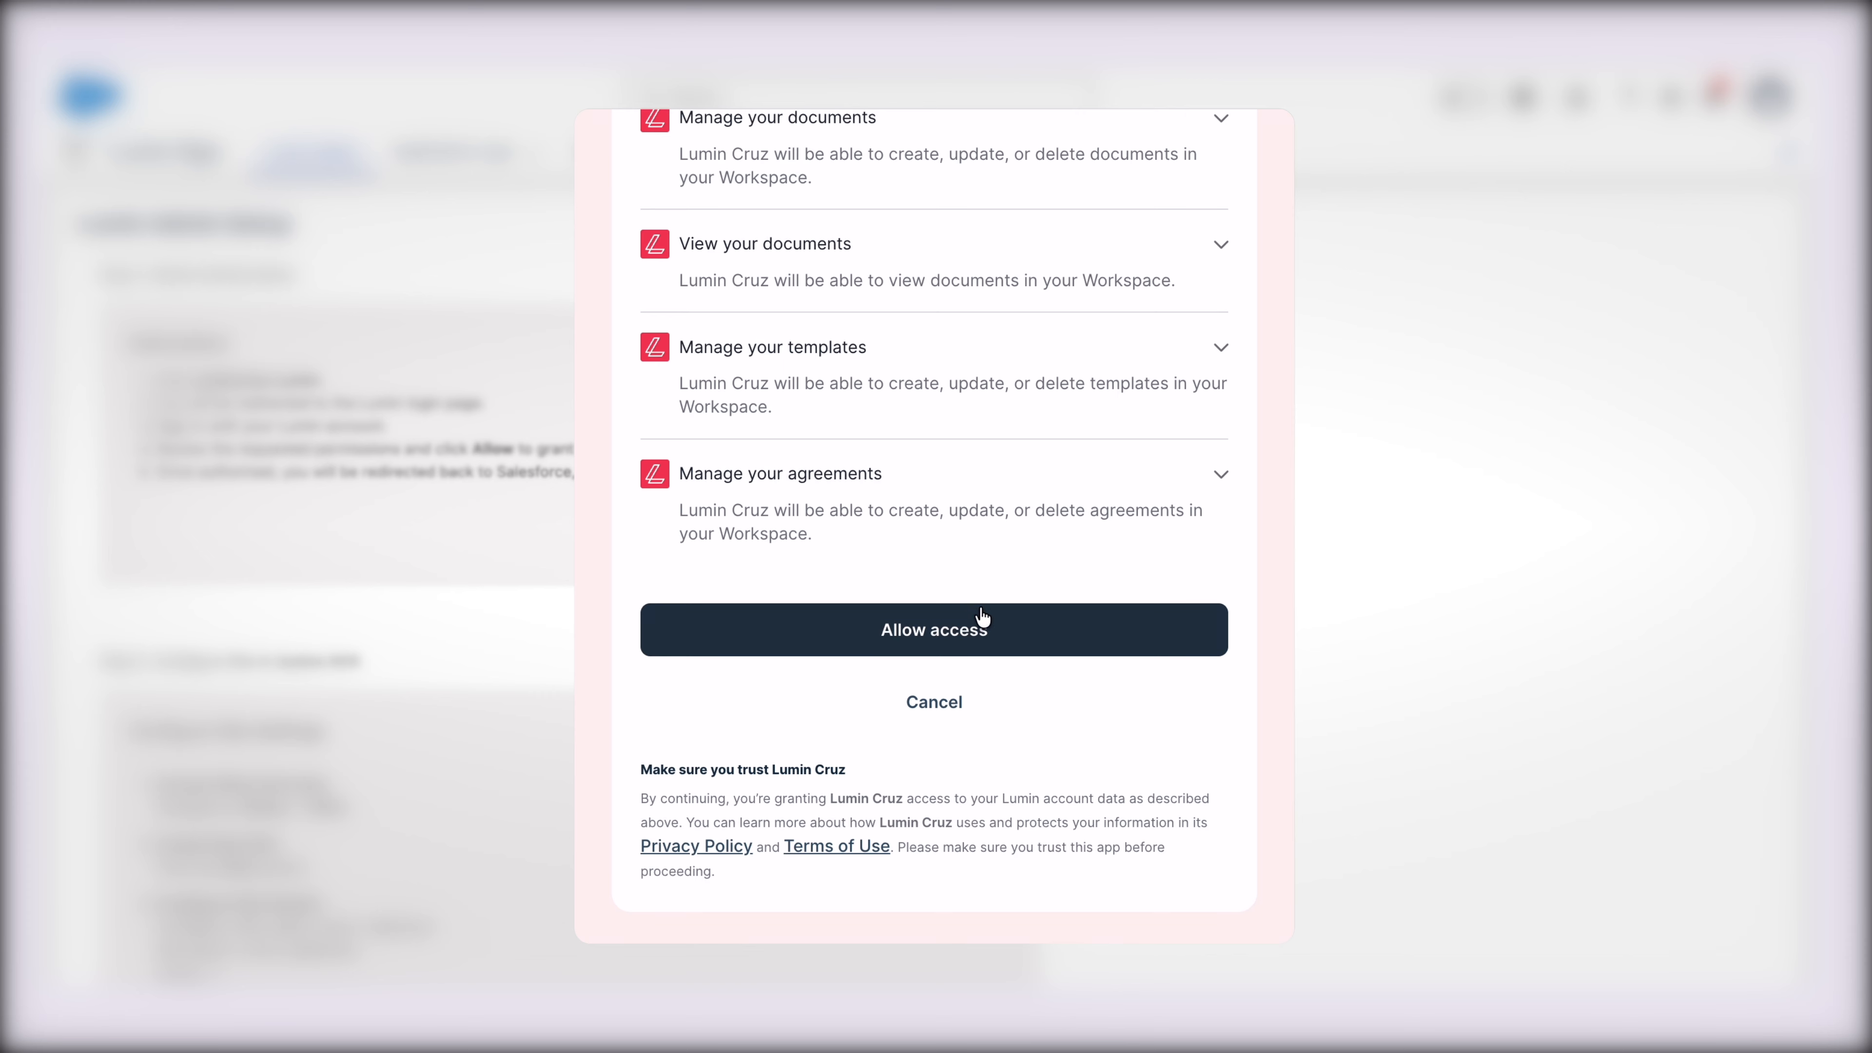
{"action": "left_click", "coordinate": [1002, 647]}
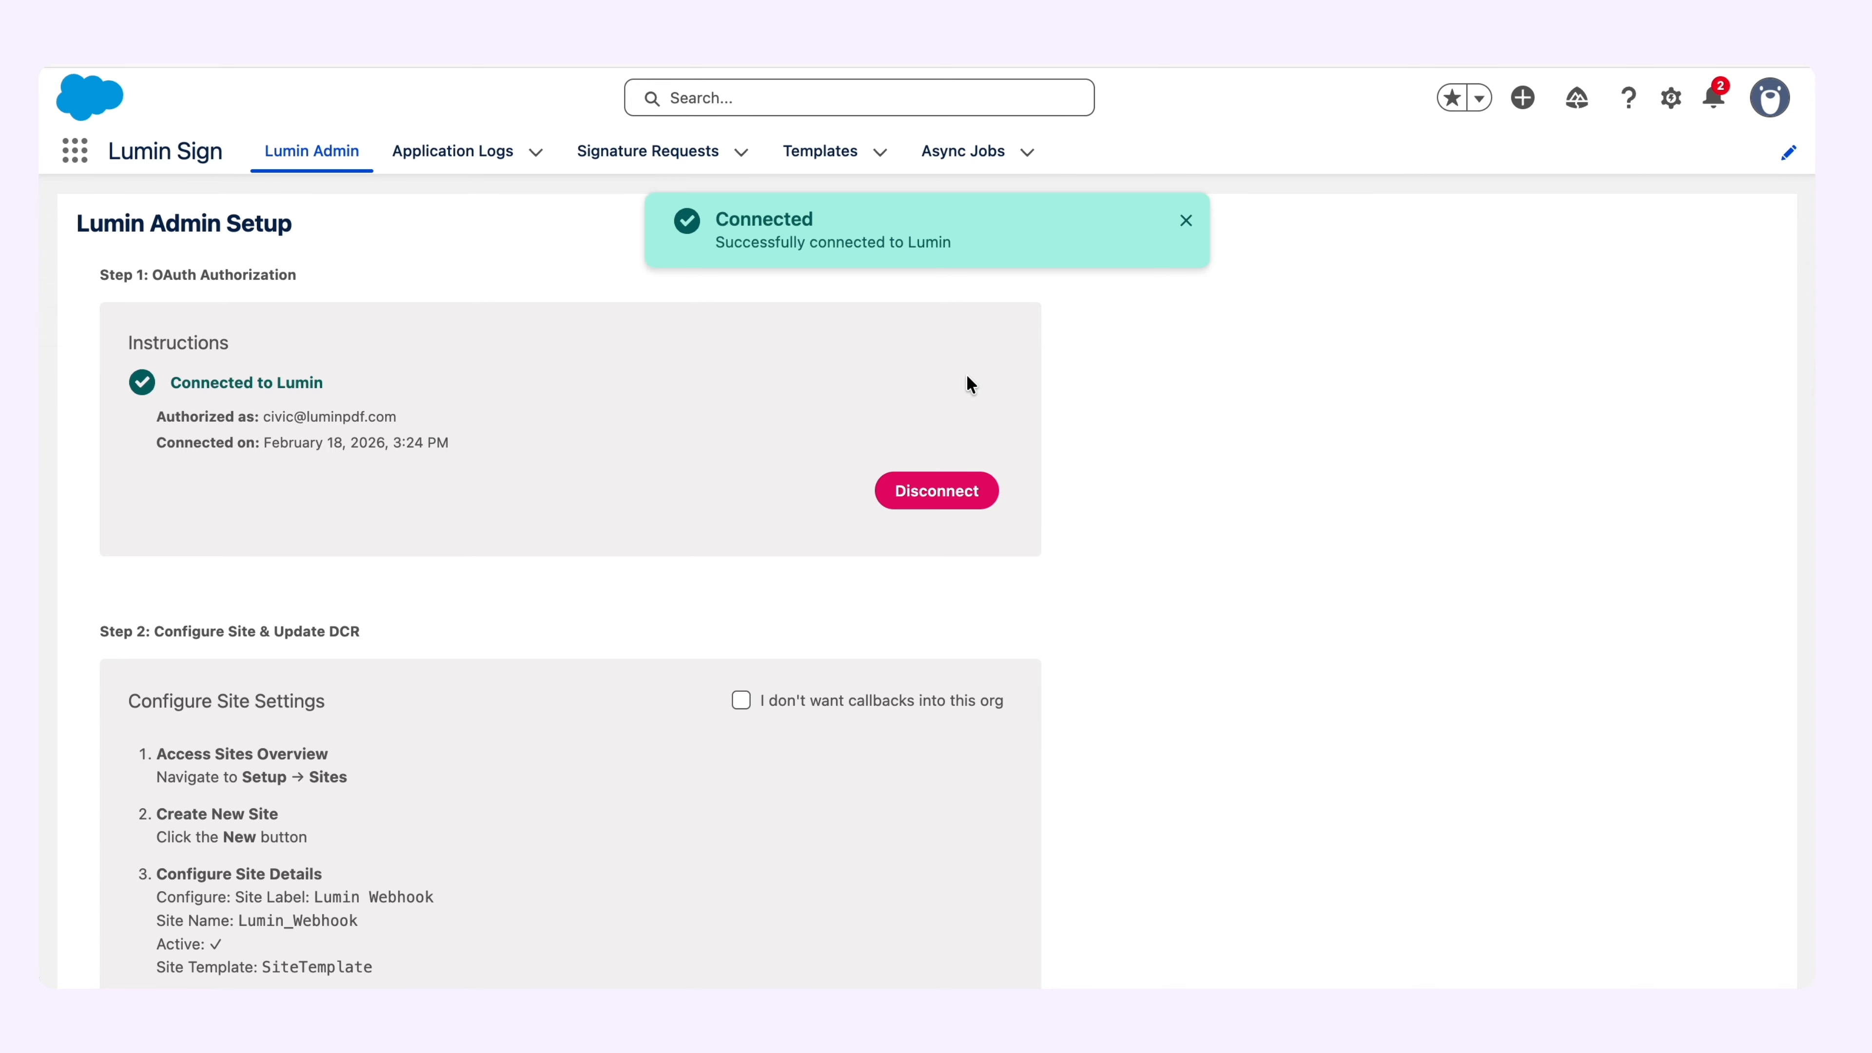
Review the Configure Site Settings instructions, search Setup for "site", and start a new site on the Sites page.
{"action": "scroll", "coordinate": [1203, 442], "scroll_direction": "down", "scroll_amount": 5}
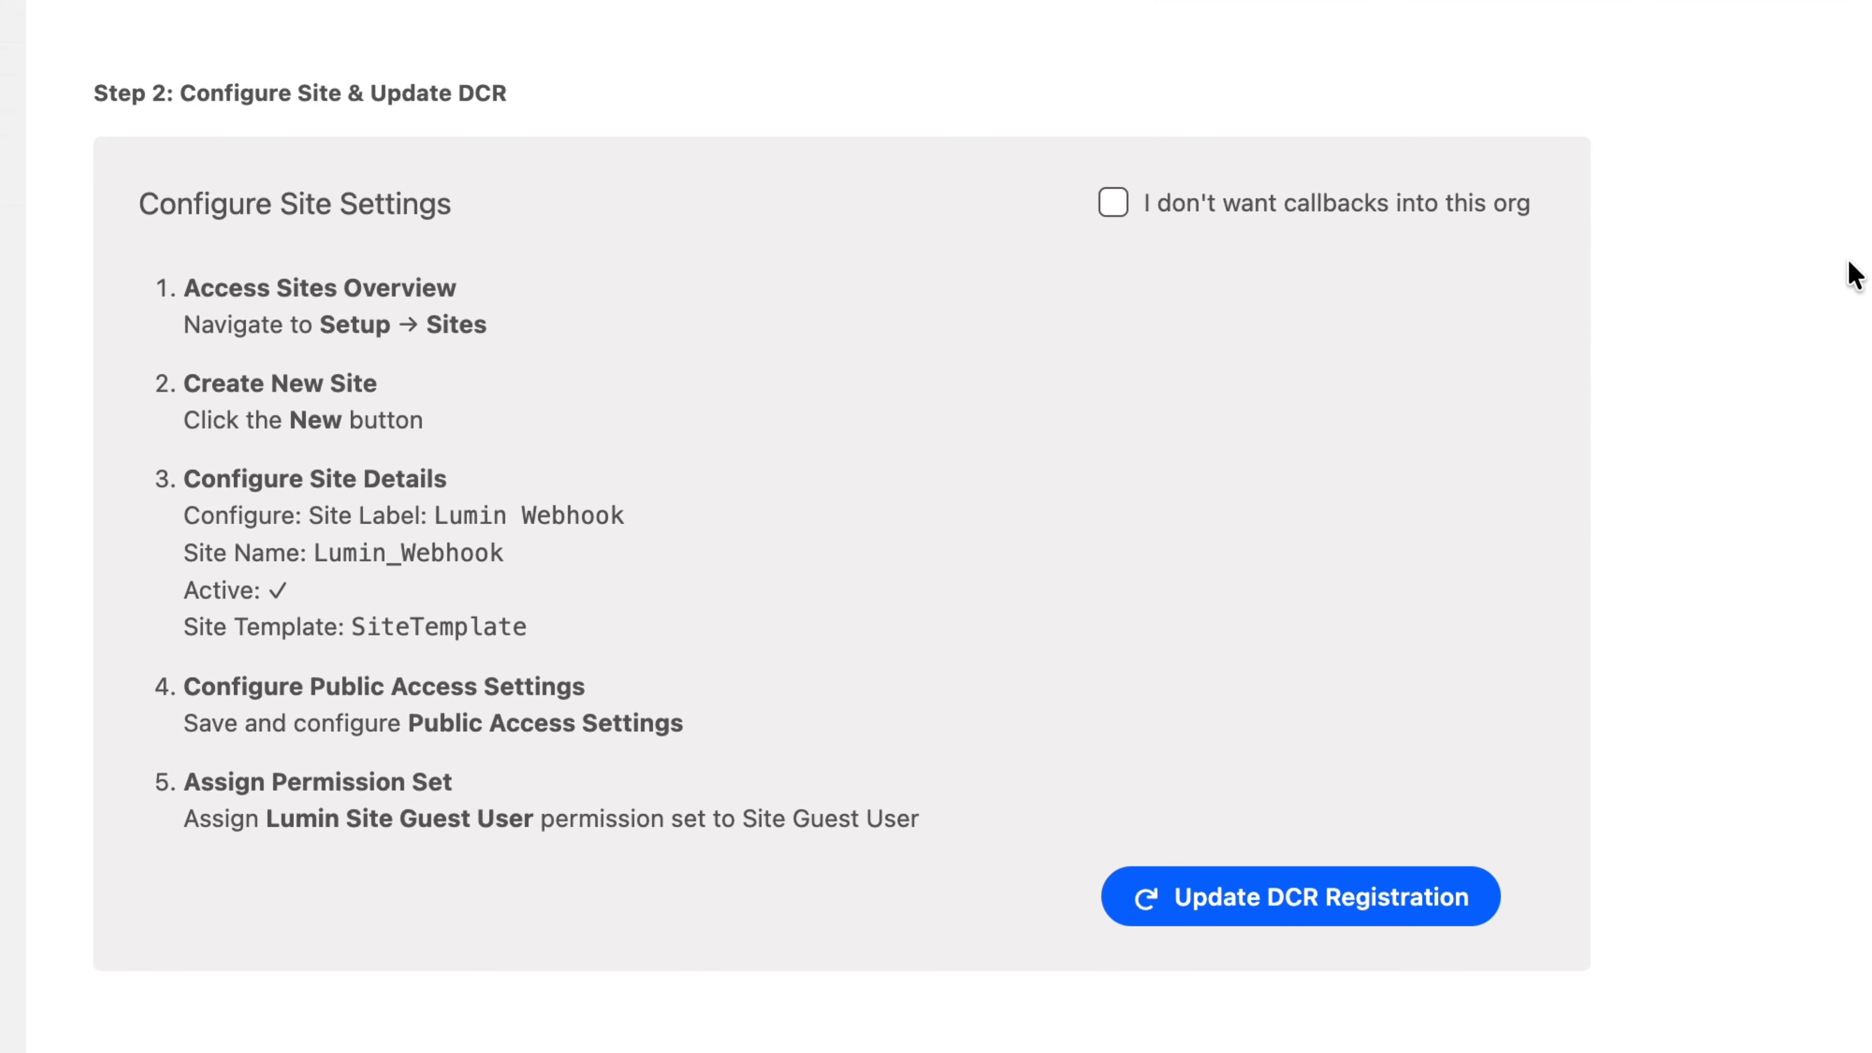
{"action": "left_click_drag", "start_coordinate": [138, 205], "coordinate": [537, 215]}
{"action": "left_click", "coordinate": [537, 216]}
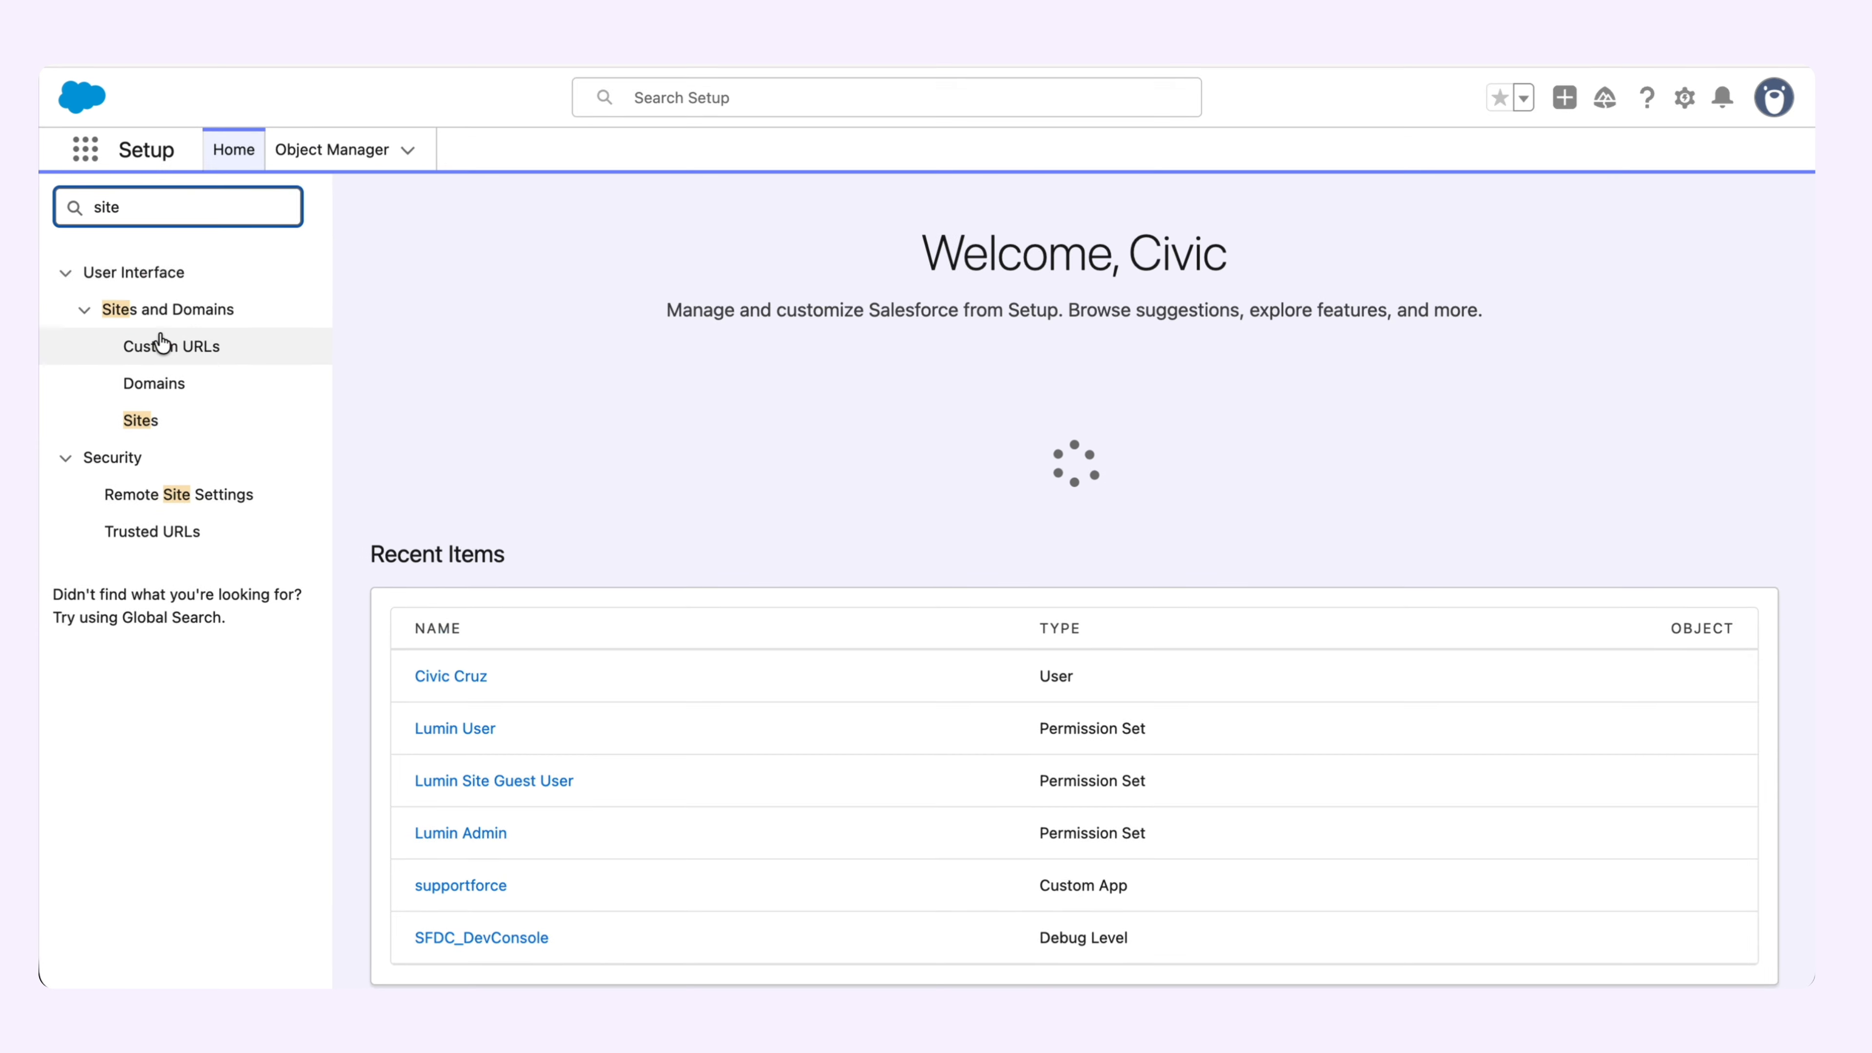
{"action": "left_click", "coordinate": [148, 423]}
{"action": "scroll", "coordinate": [1056, 567], "scroll_direction": "down", "scroll_amount": 3}
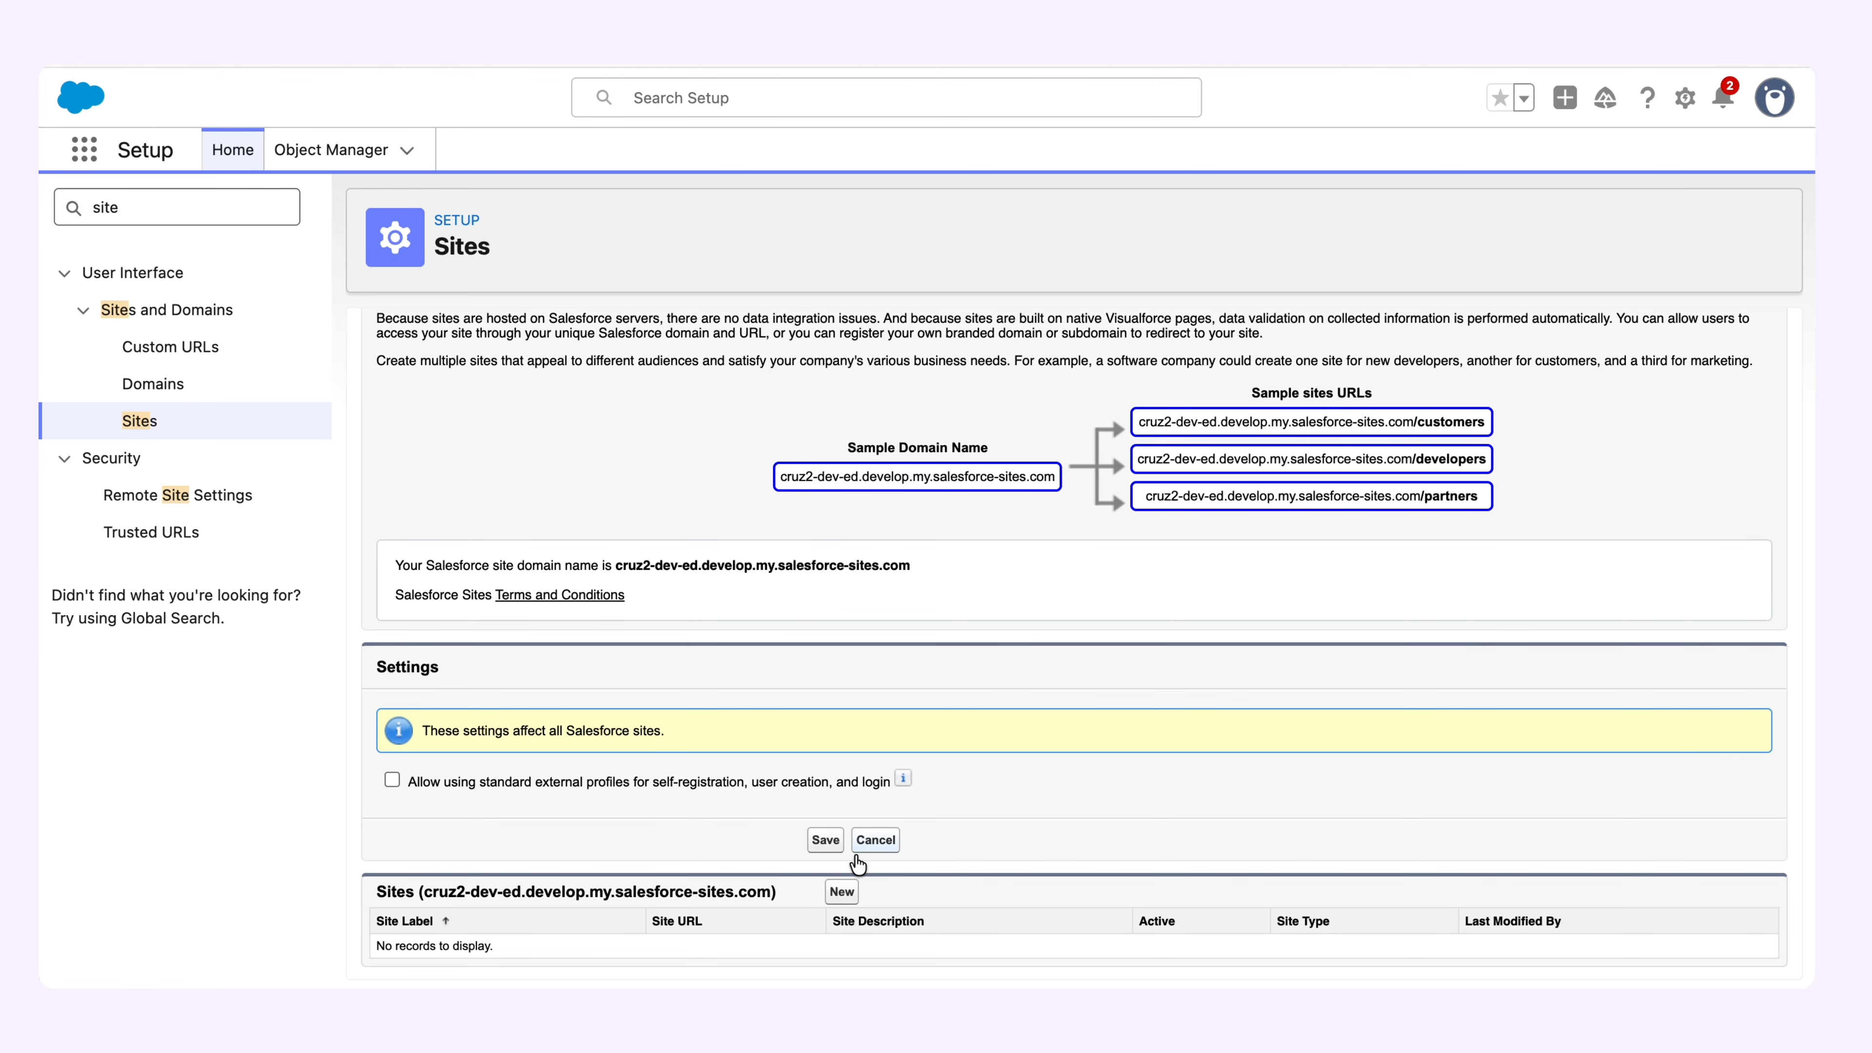
{"action": "left_click", "coordinate": [841, 892]}
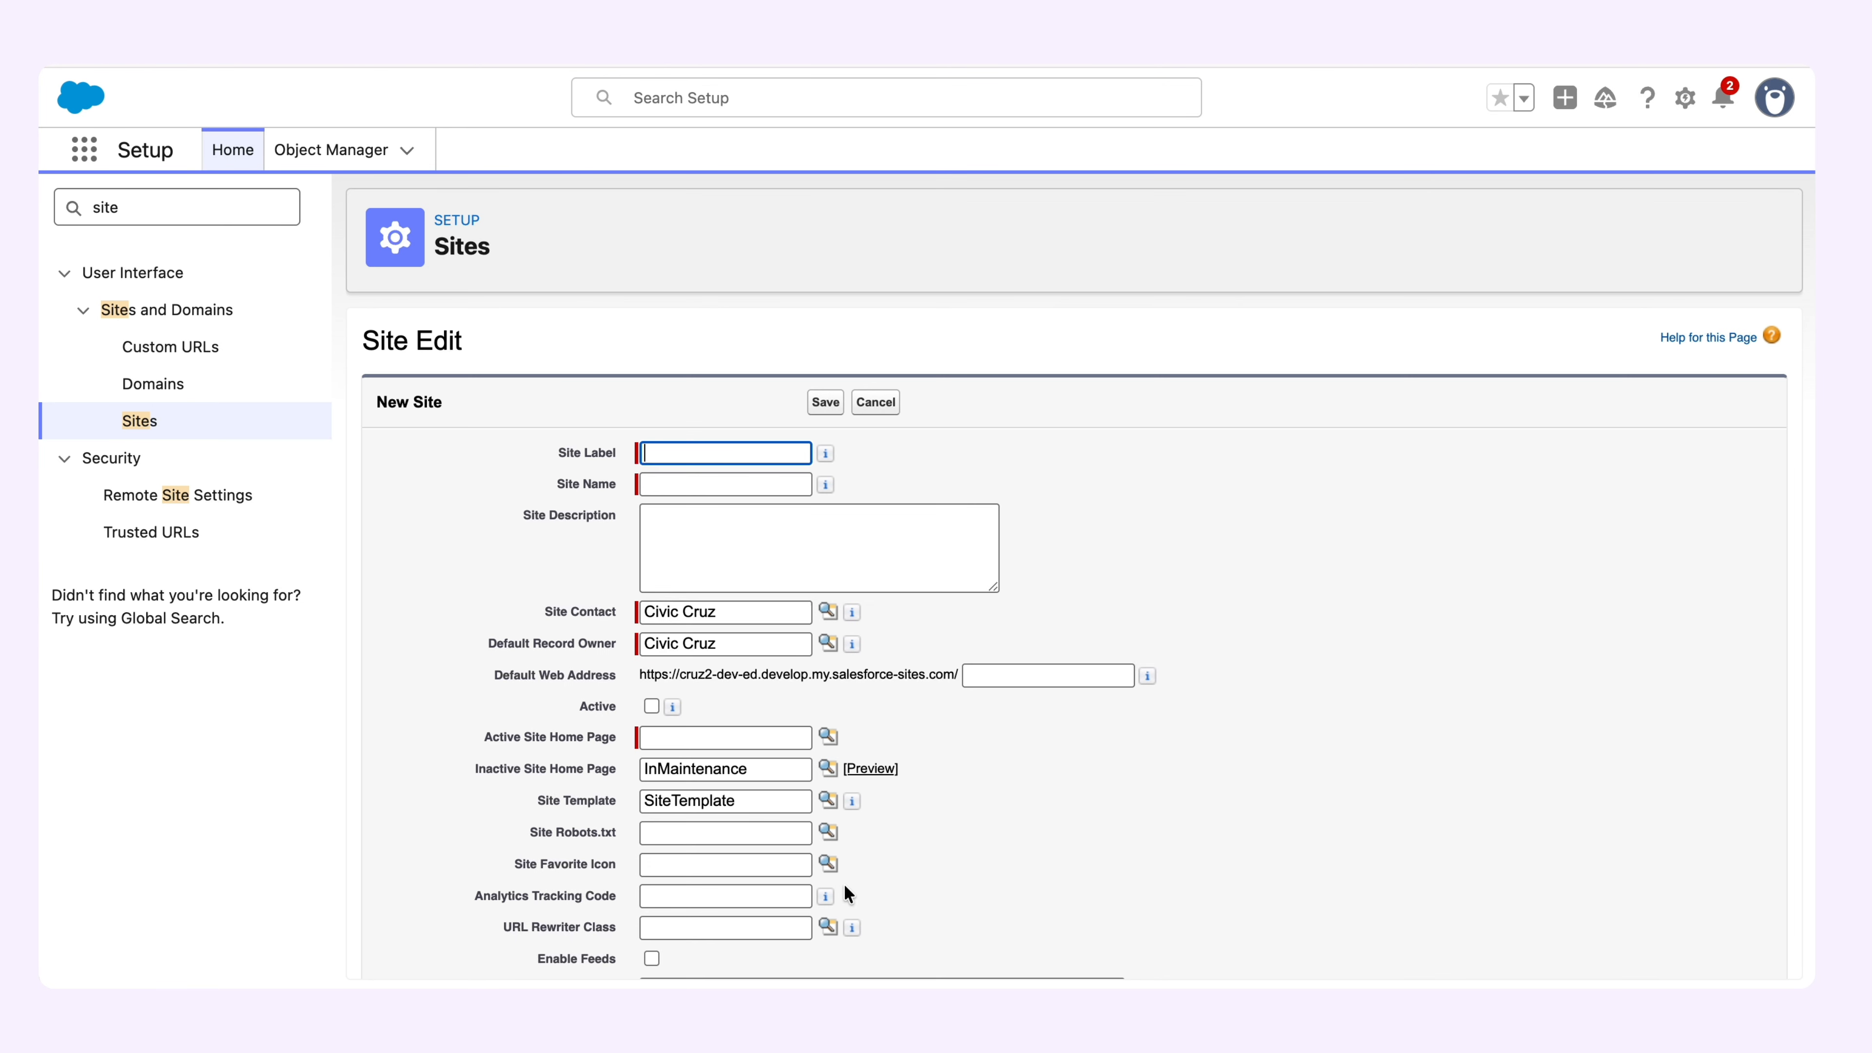
Create an active site labelled Lumin Webhook and named Lumin_Webhook, with InMaintenance as the active home page, and save it.
{"action": "left_click", "coordinate": [707, 452]}
{"action": "key", "text": "Escape"}
{"action": "type", "text": "Lumin Webhook"}
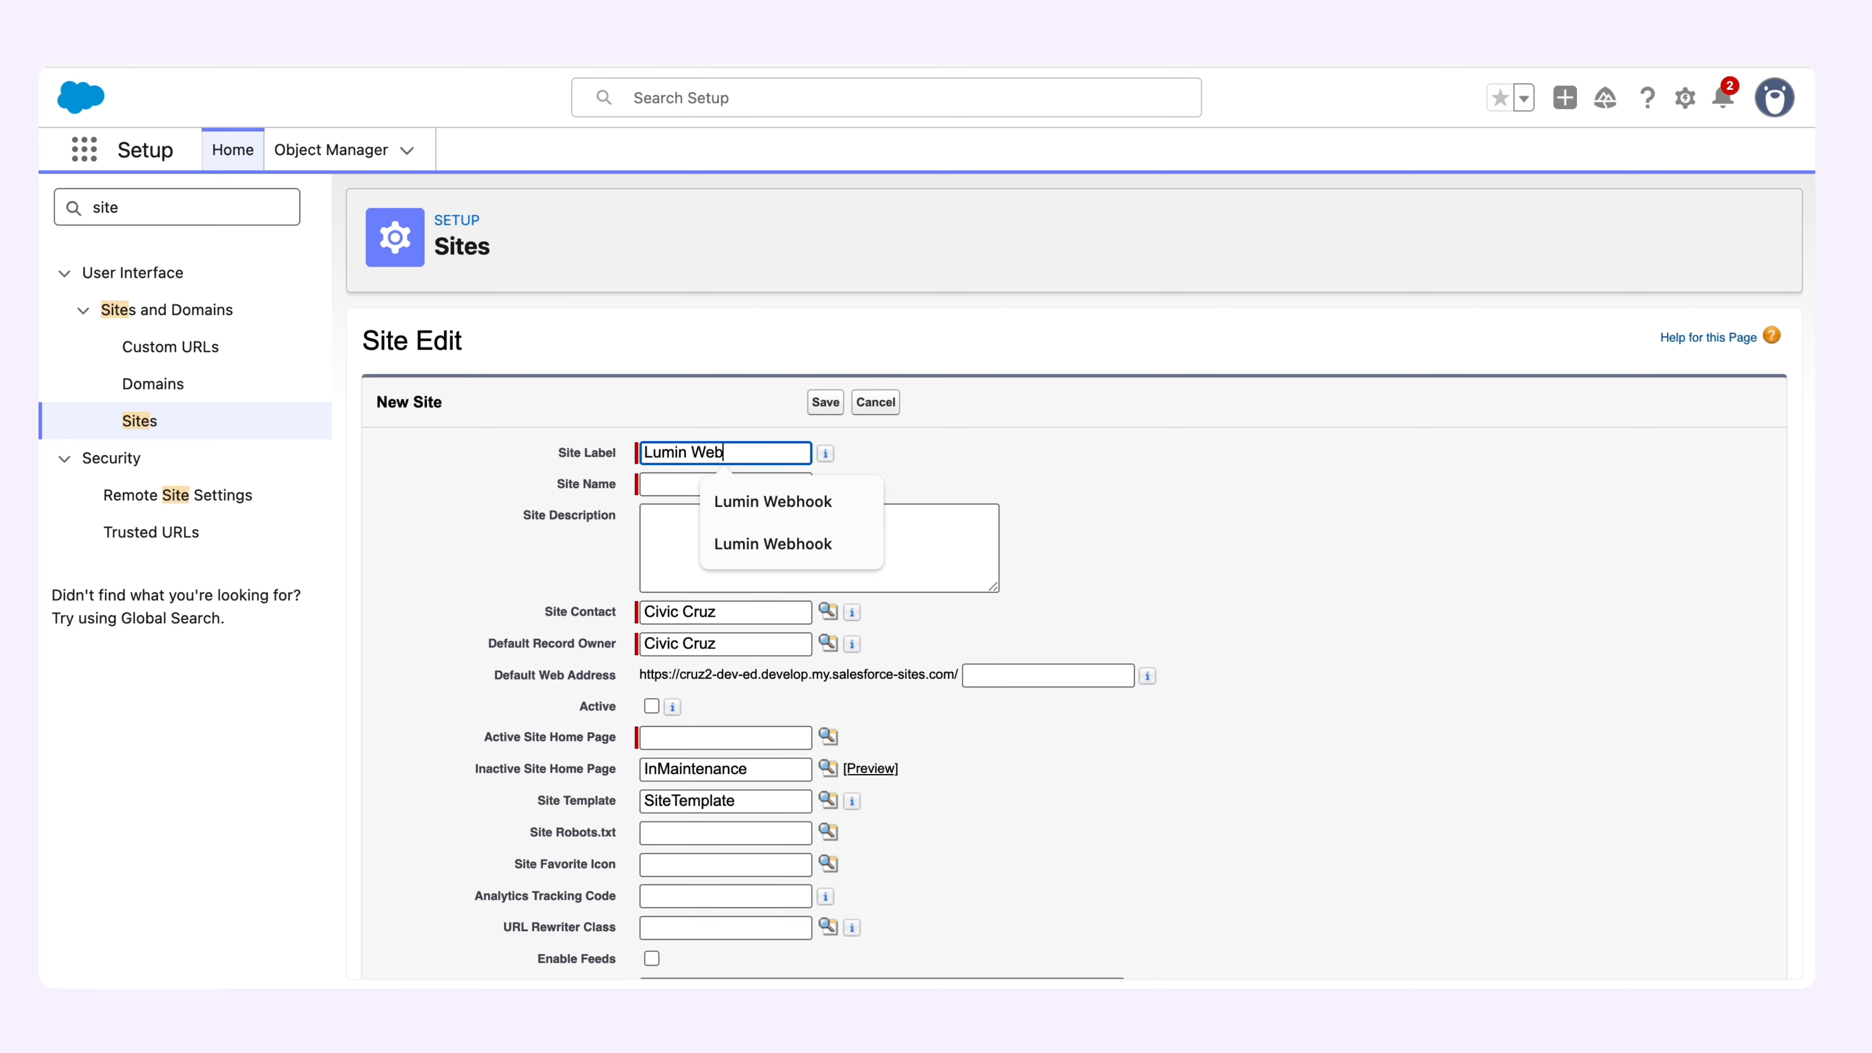
{"action": "left_click", "coordinate": [1007, 456]}
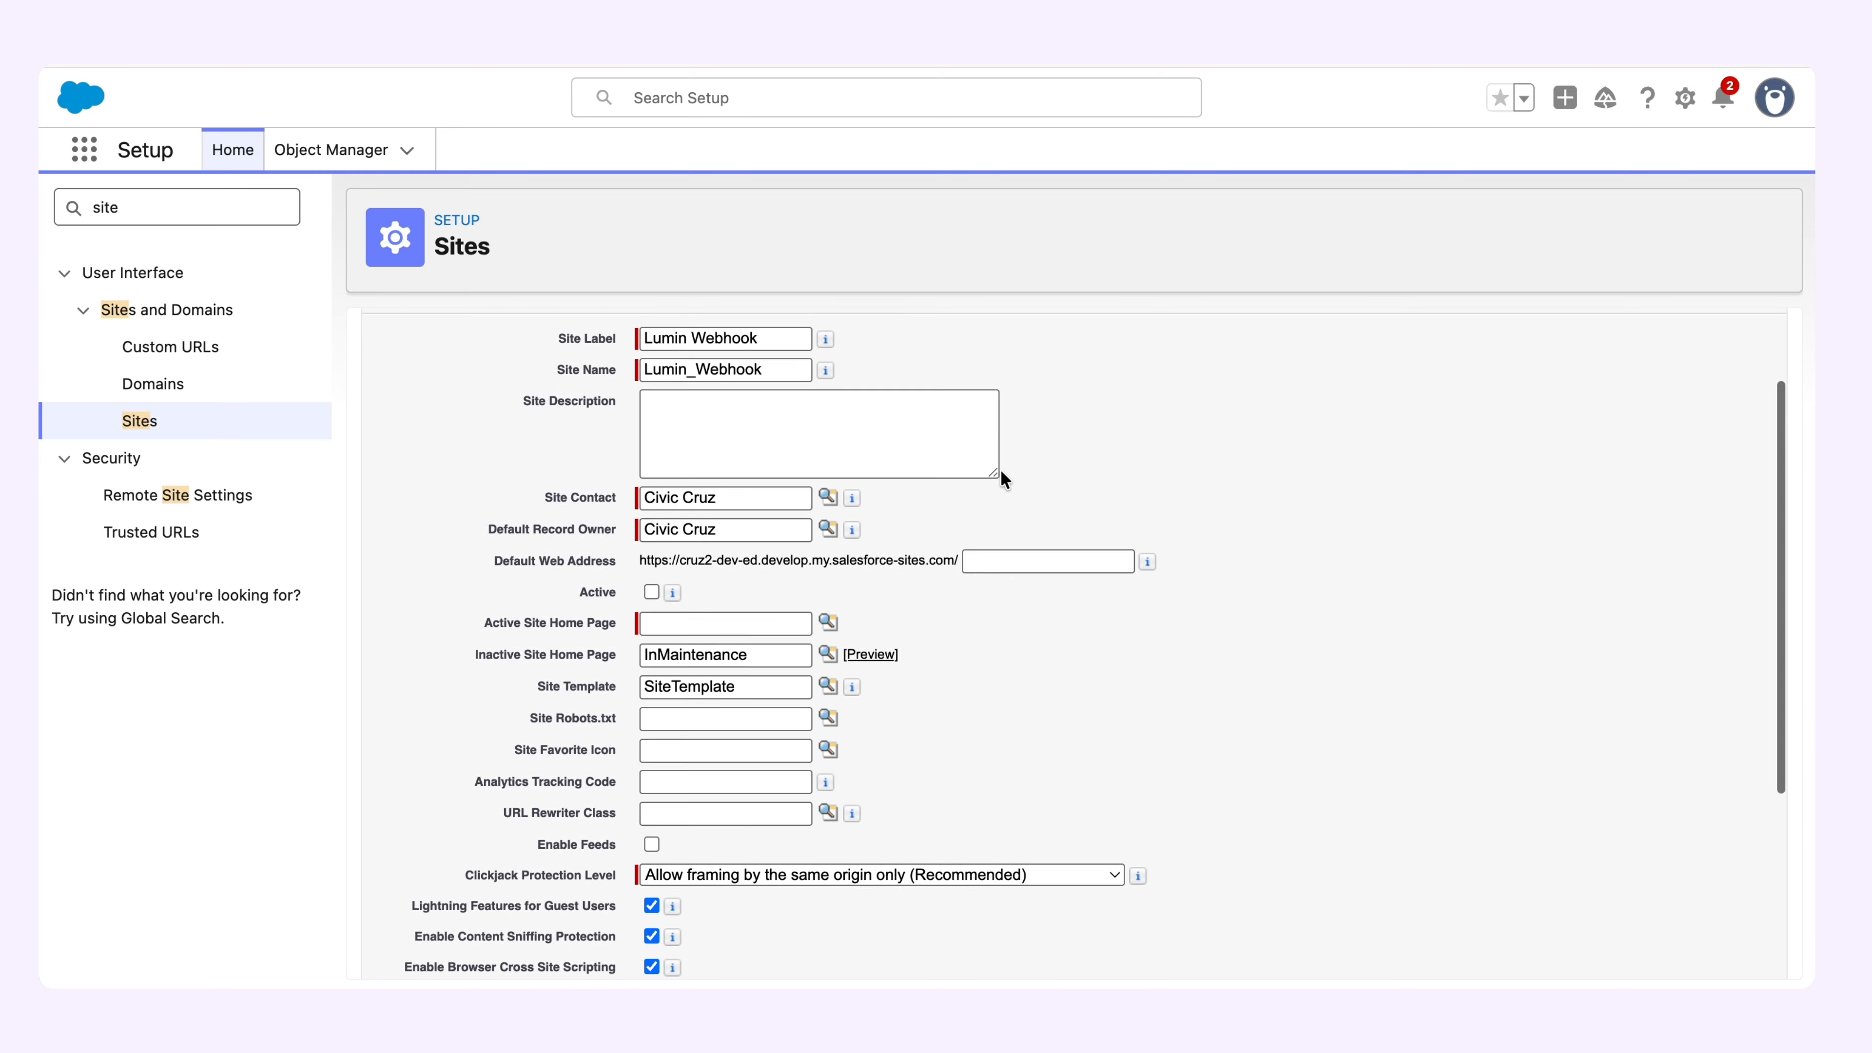
{"action": "scroll", "coordinate": [1001, 471], "scroll_direction": "down", "scroll_amount": 2}
{"action": "scroll", "coordinate": [919, 824], "scroll_direction": "up", "scroll_amount": 3}
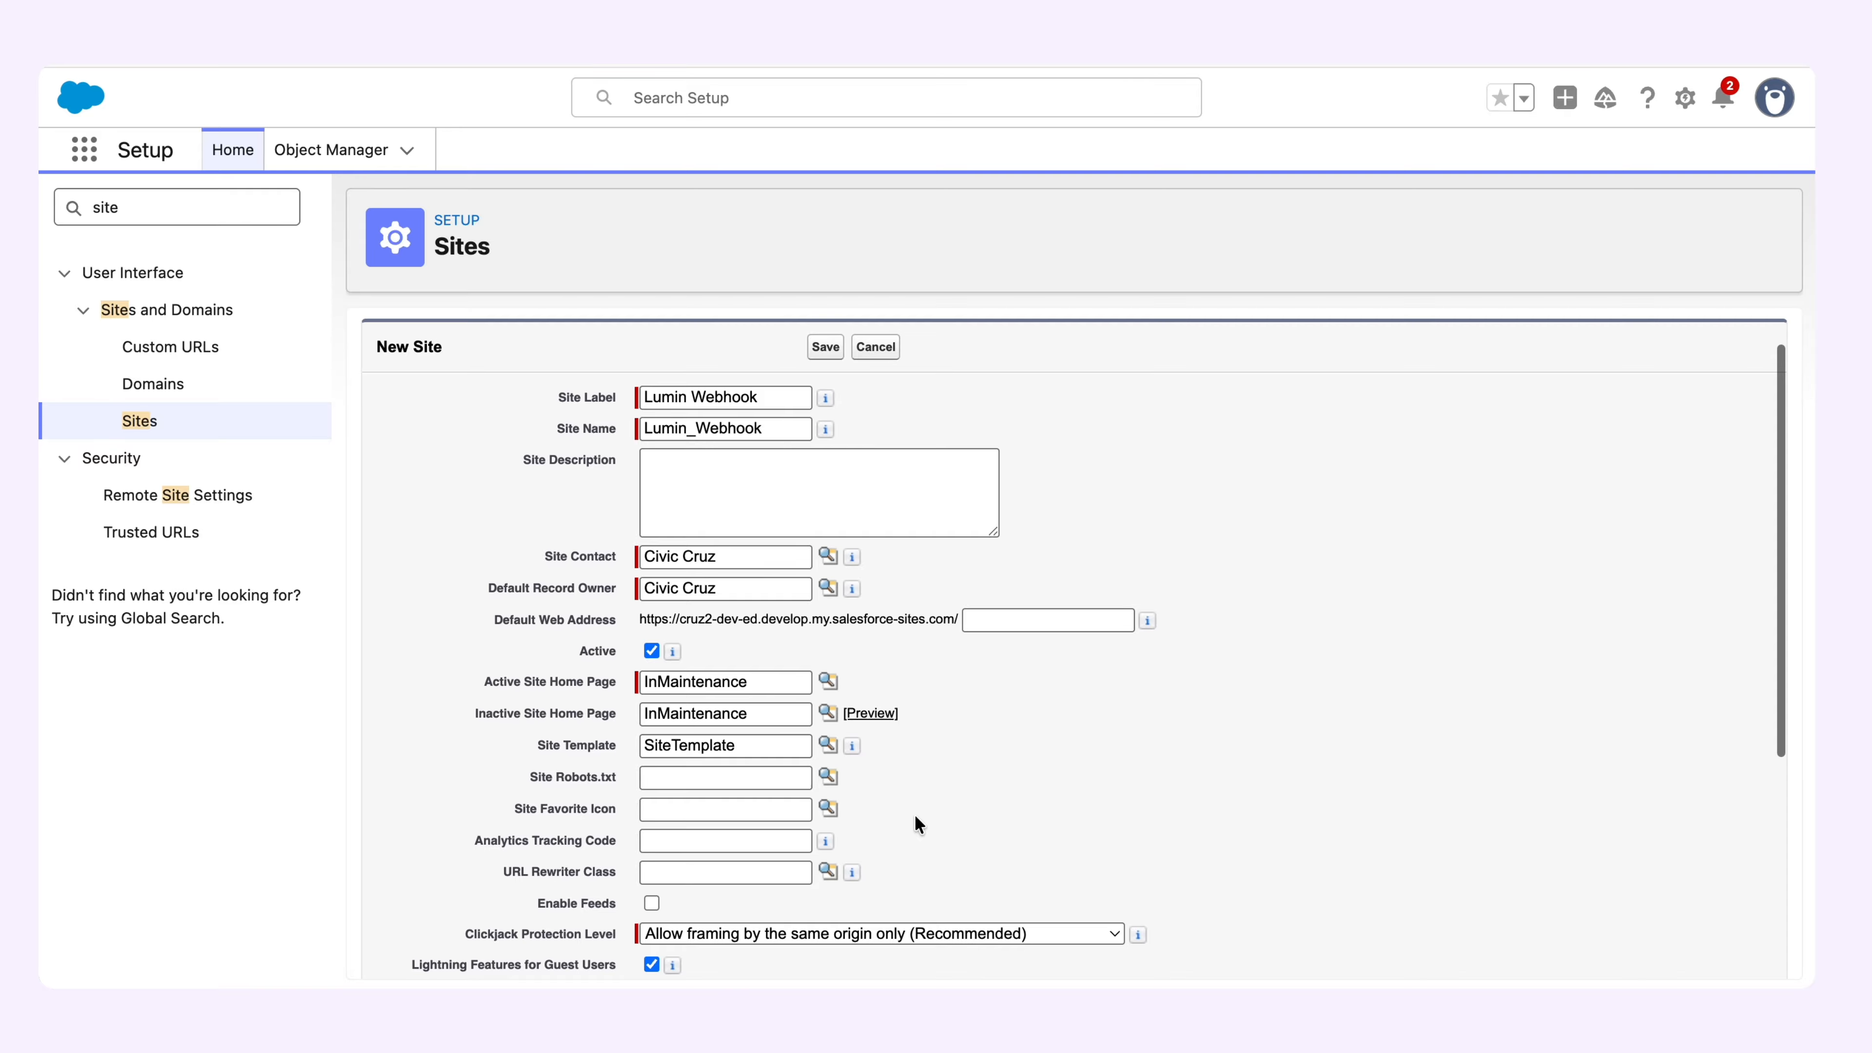
{"action": "scroll", "coordinate": [893, 650], "scroll_direction": "down", "scroll_amount": 5}
{"action": "left_click", "coordinate": [824, 947]}
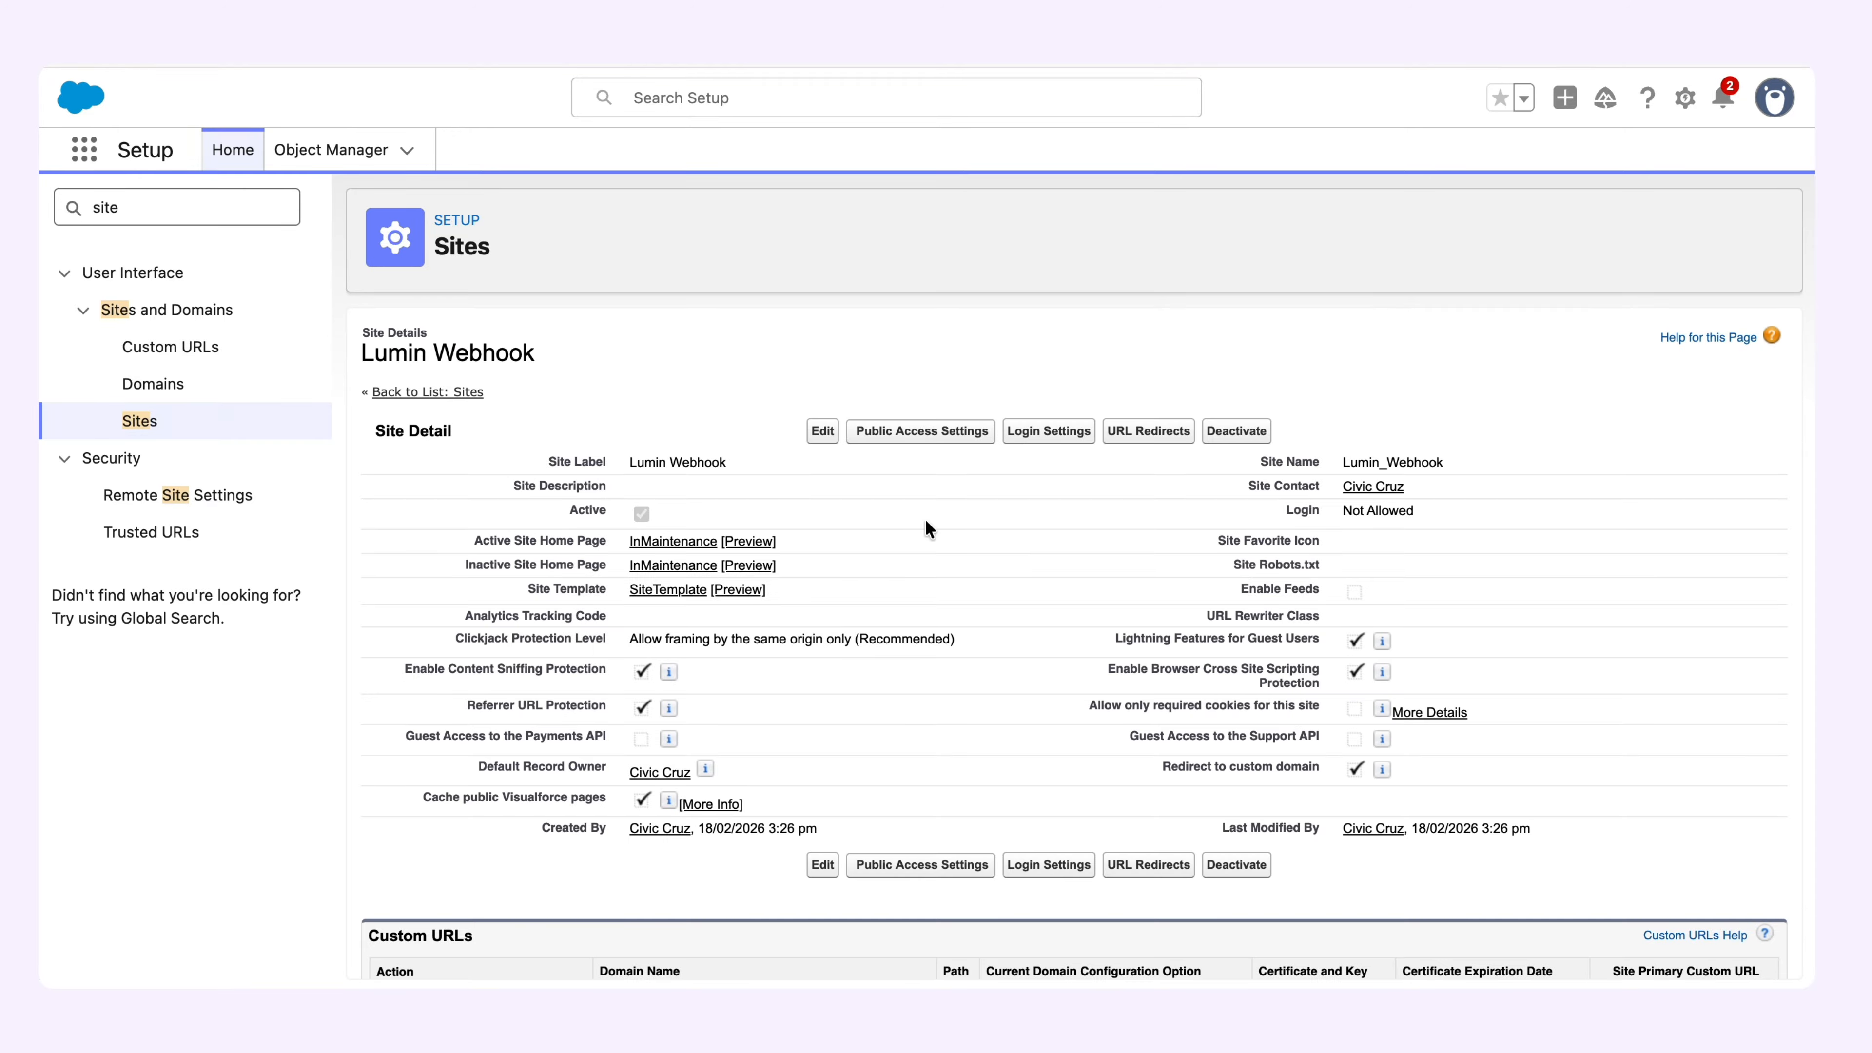
Open the Lumin Webhook site's public access settings and go to its site guest user's permission set assignments.
{"action": "left_click", "coordinate": [906, 437]}
{"action": "left_click", "coordinate": [872, 439]}
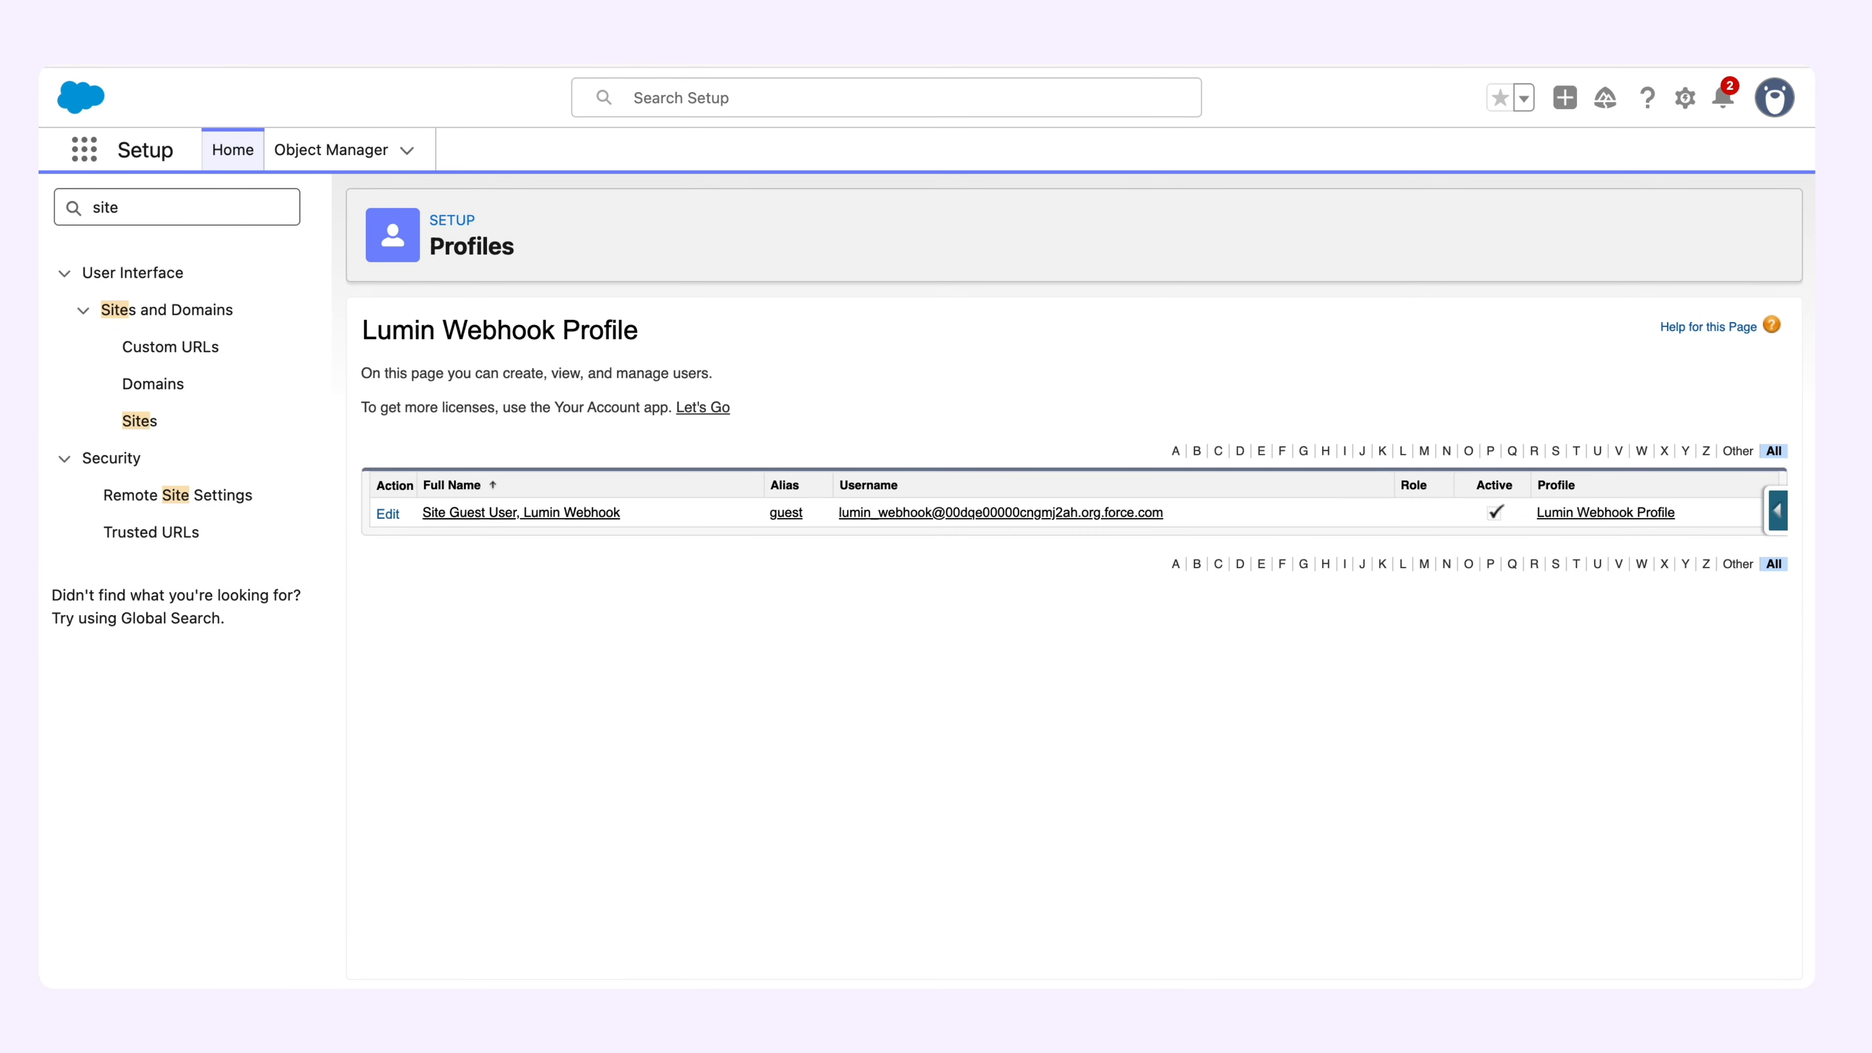
{"action": "left_click", "coordinate": [555, 517]}
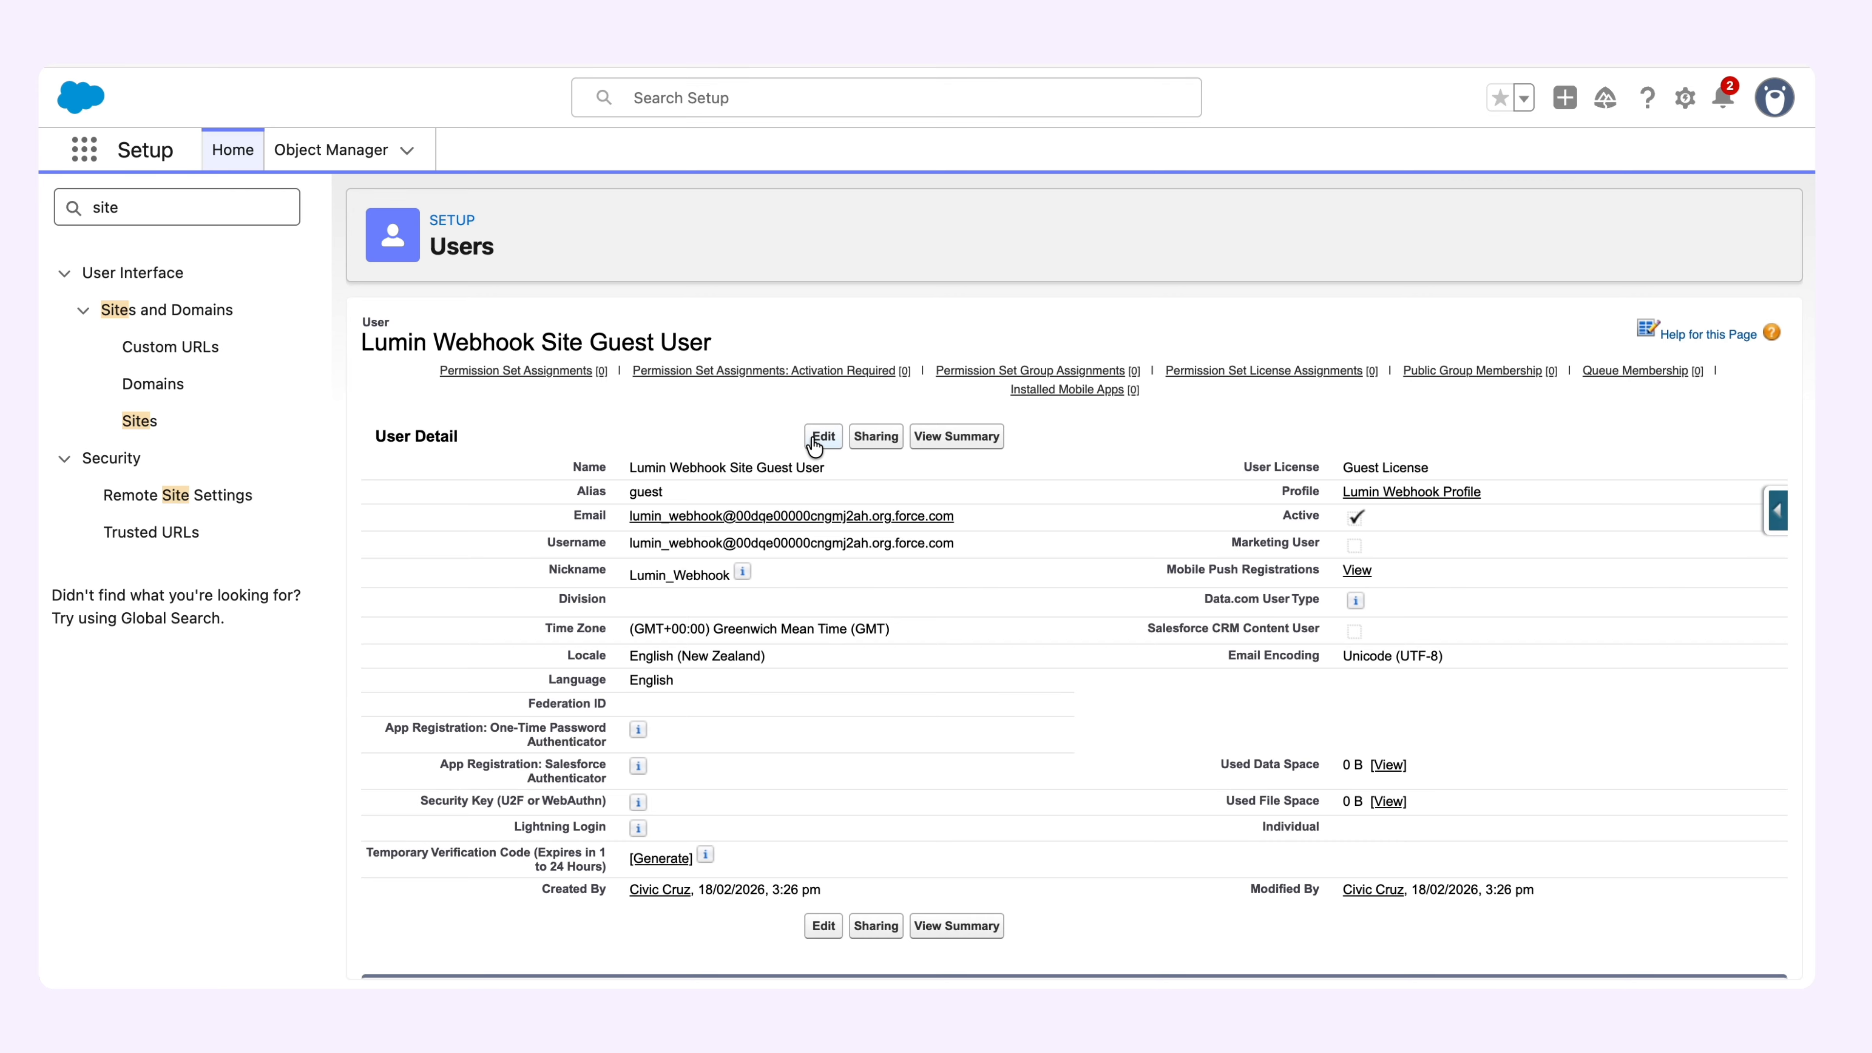
{"action": "left_click", "coordinate": [553, 371]}
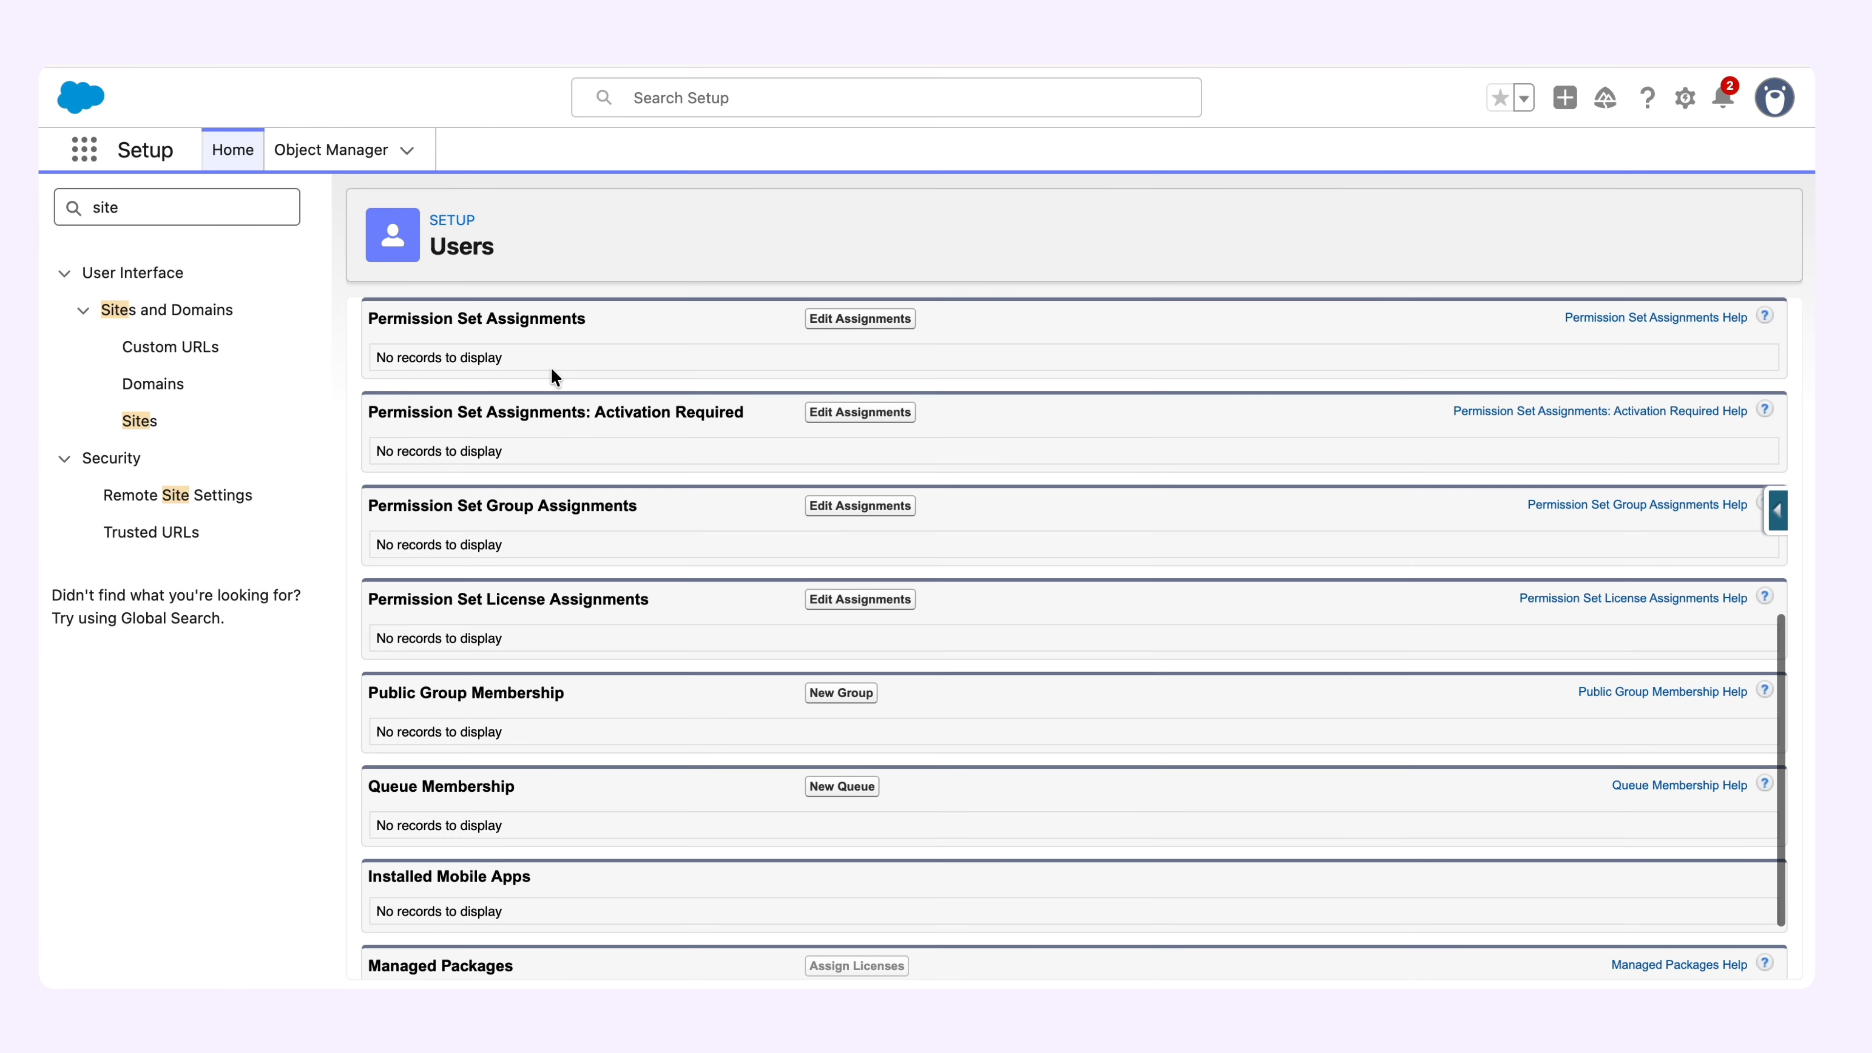
Assign the Lumin Site Guest User permission set to the Lumin Webhook site guest user and save the assignment.
{"action": "left_click", "coordinate": [834, 324]}
{"action": "scroll", "coordinate": [599, 626], "scroll_direction": "down", "scroll_amount": 10}
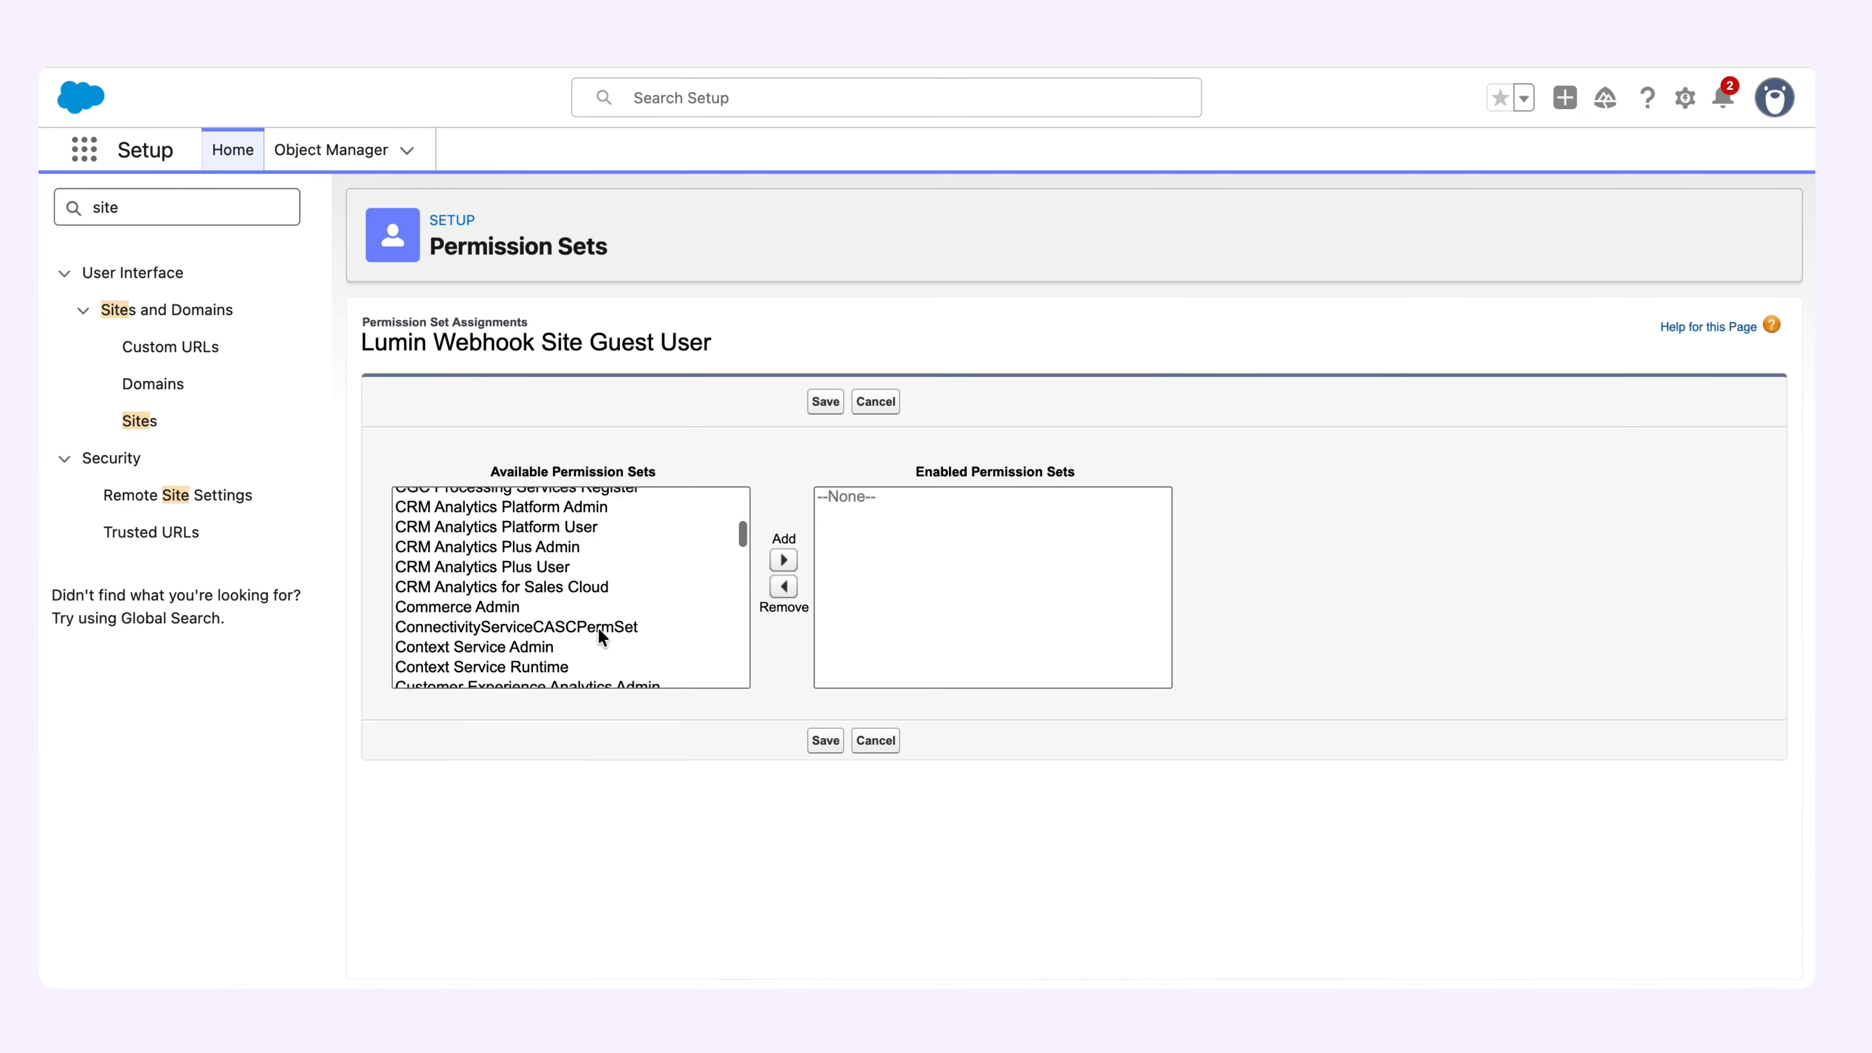
{"action": "scroll", "coordinate": [598, 626], "scroll_direction": "down", "scroll_amount": 5}
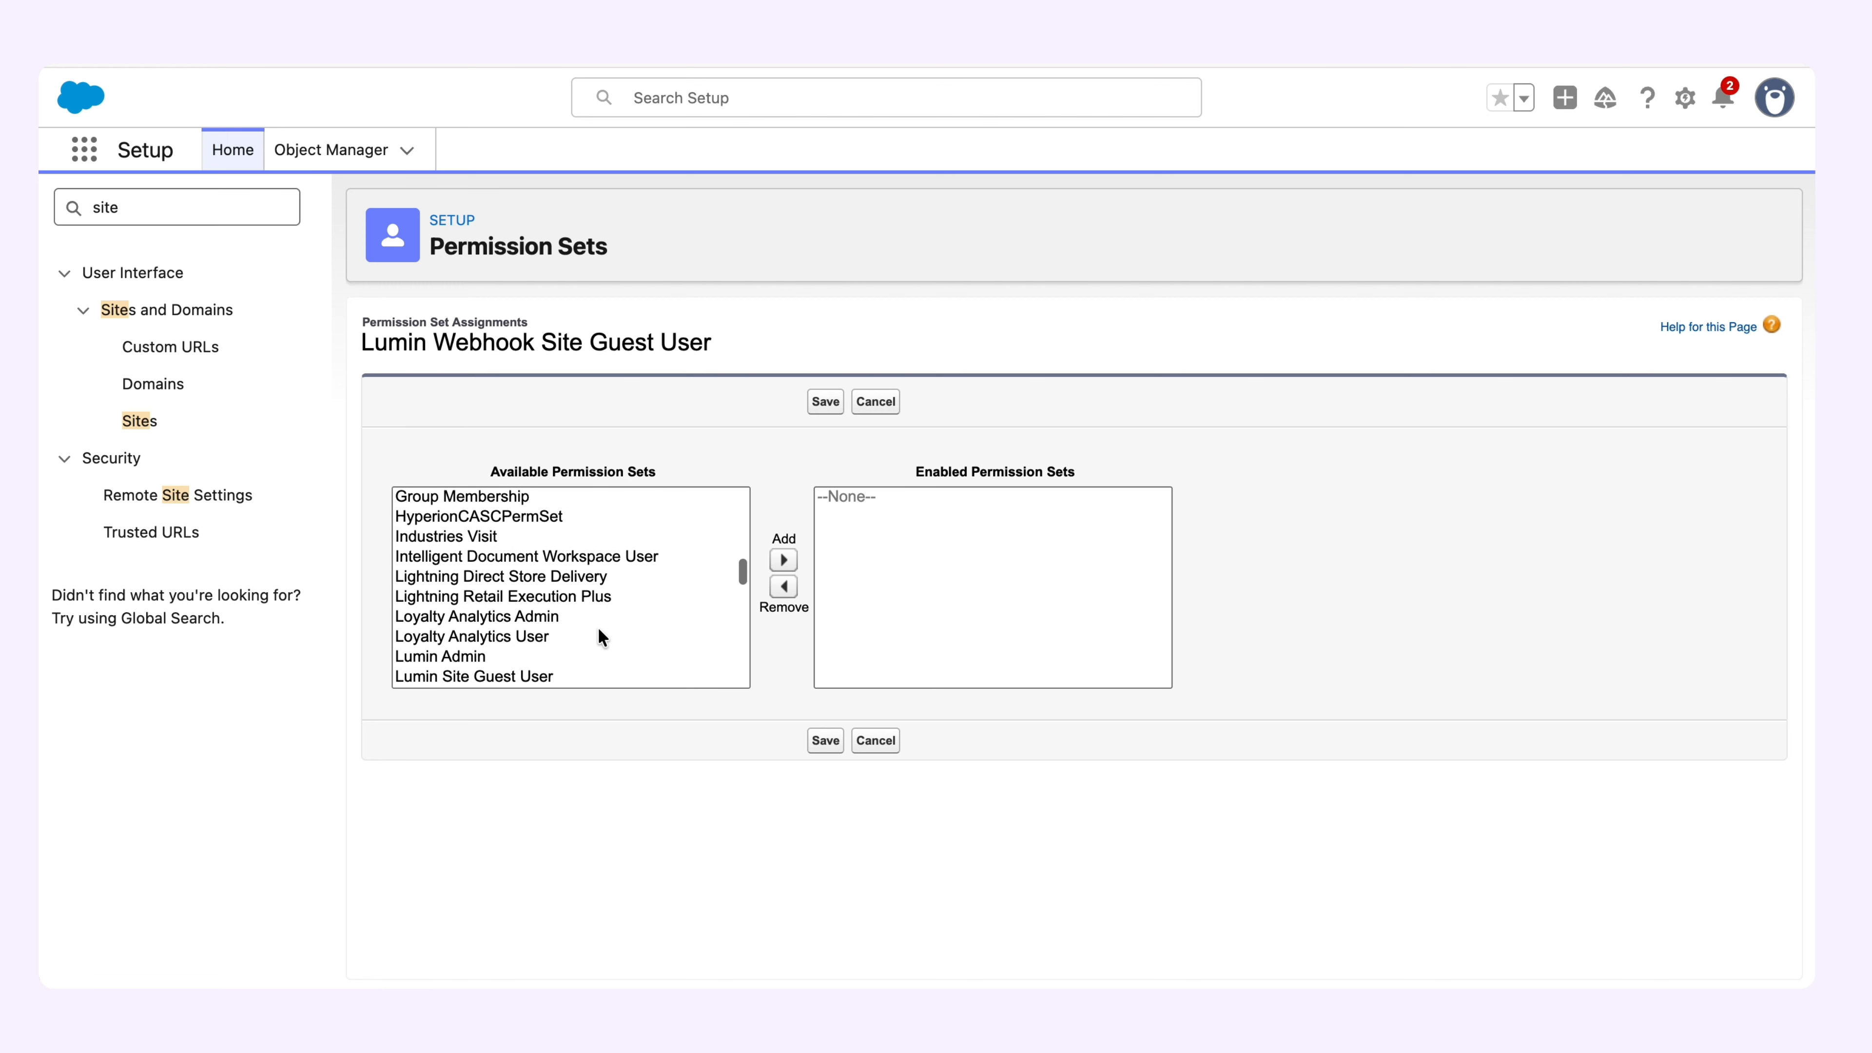
{"action": "left_click", "coordinate": [462, 625]}
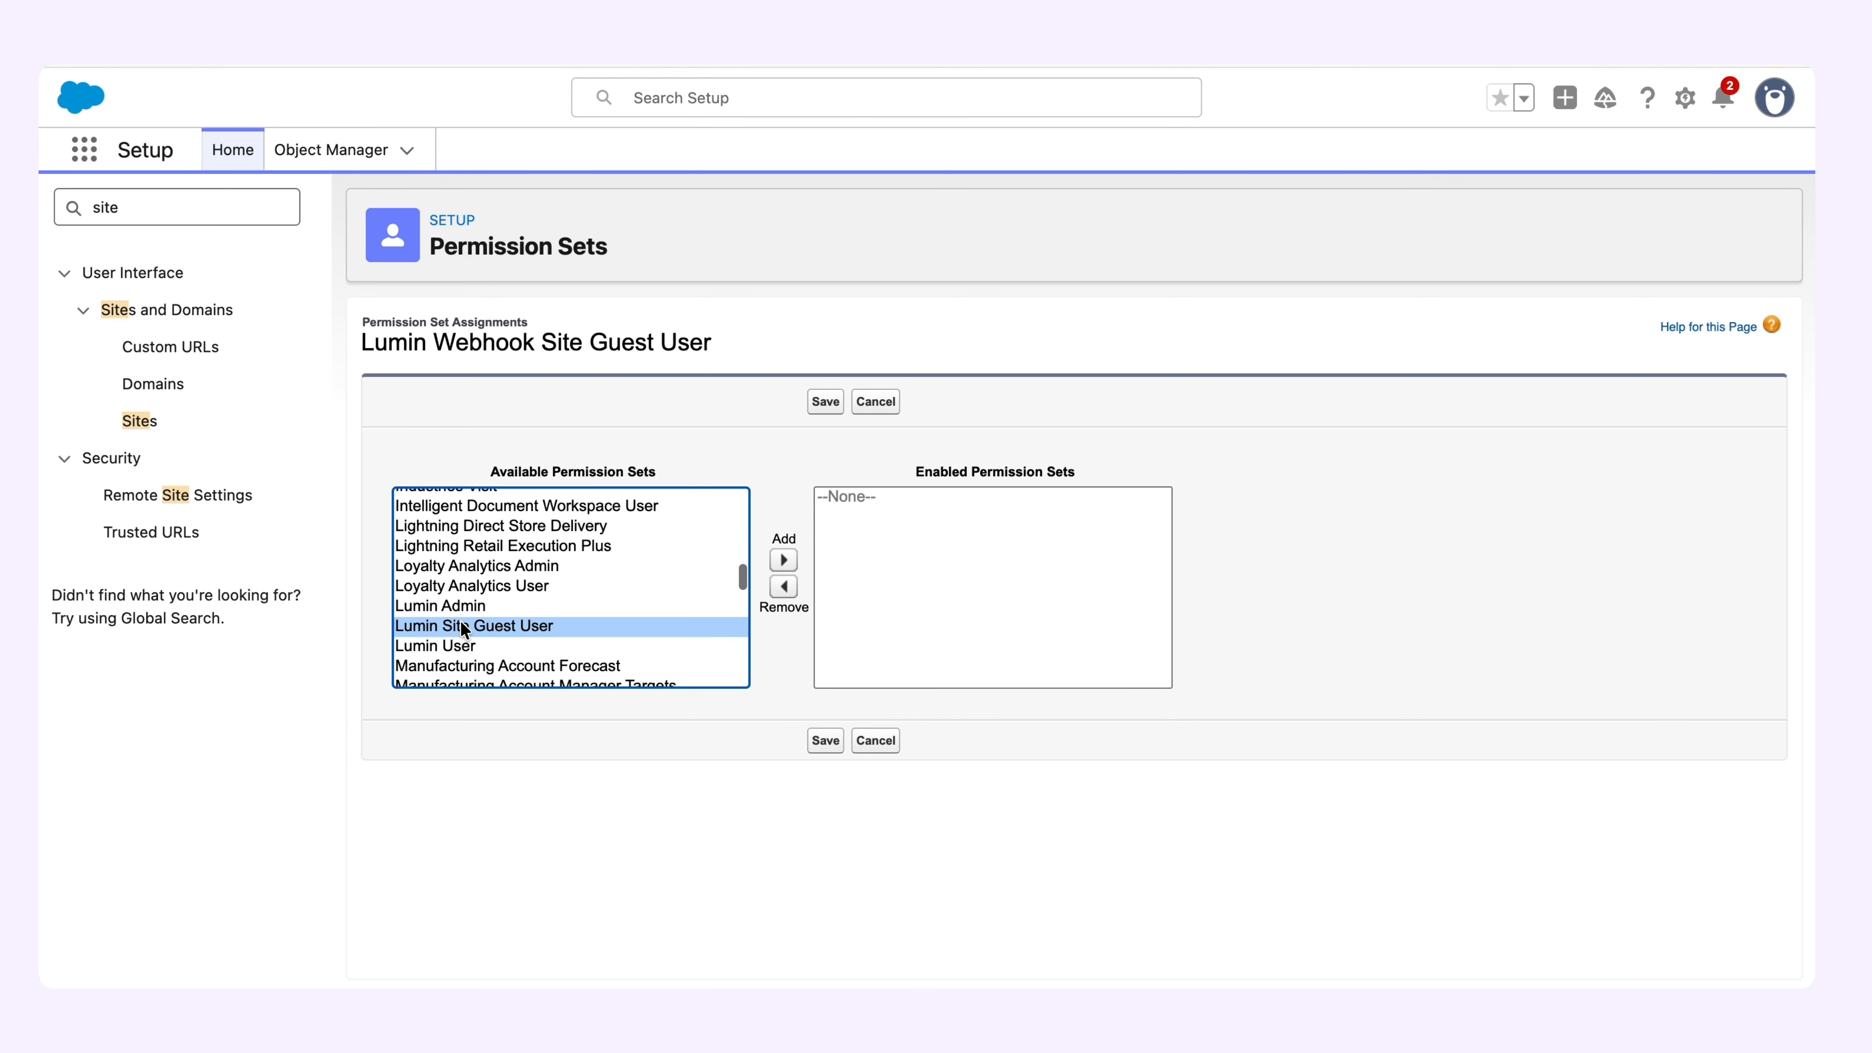
{"action": "left_click", "coordinate": [784, 561]}
{"action": "left_click", "coordinate": [826, 741]}
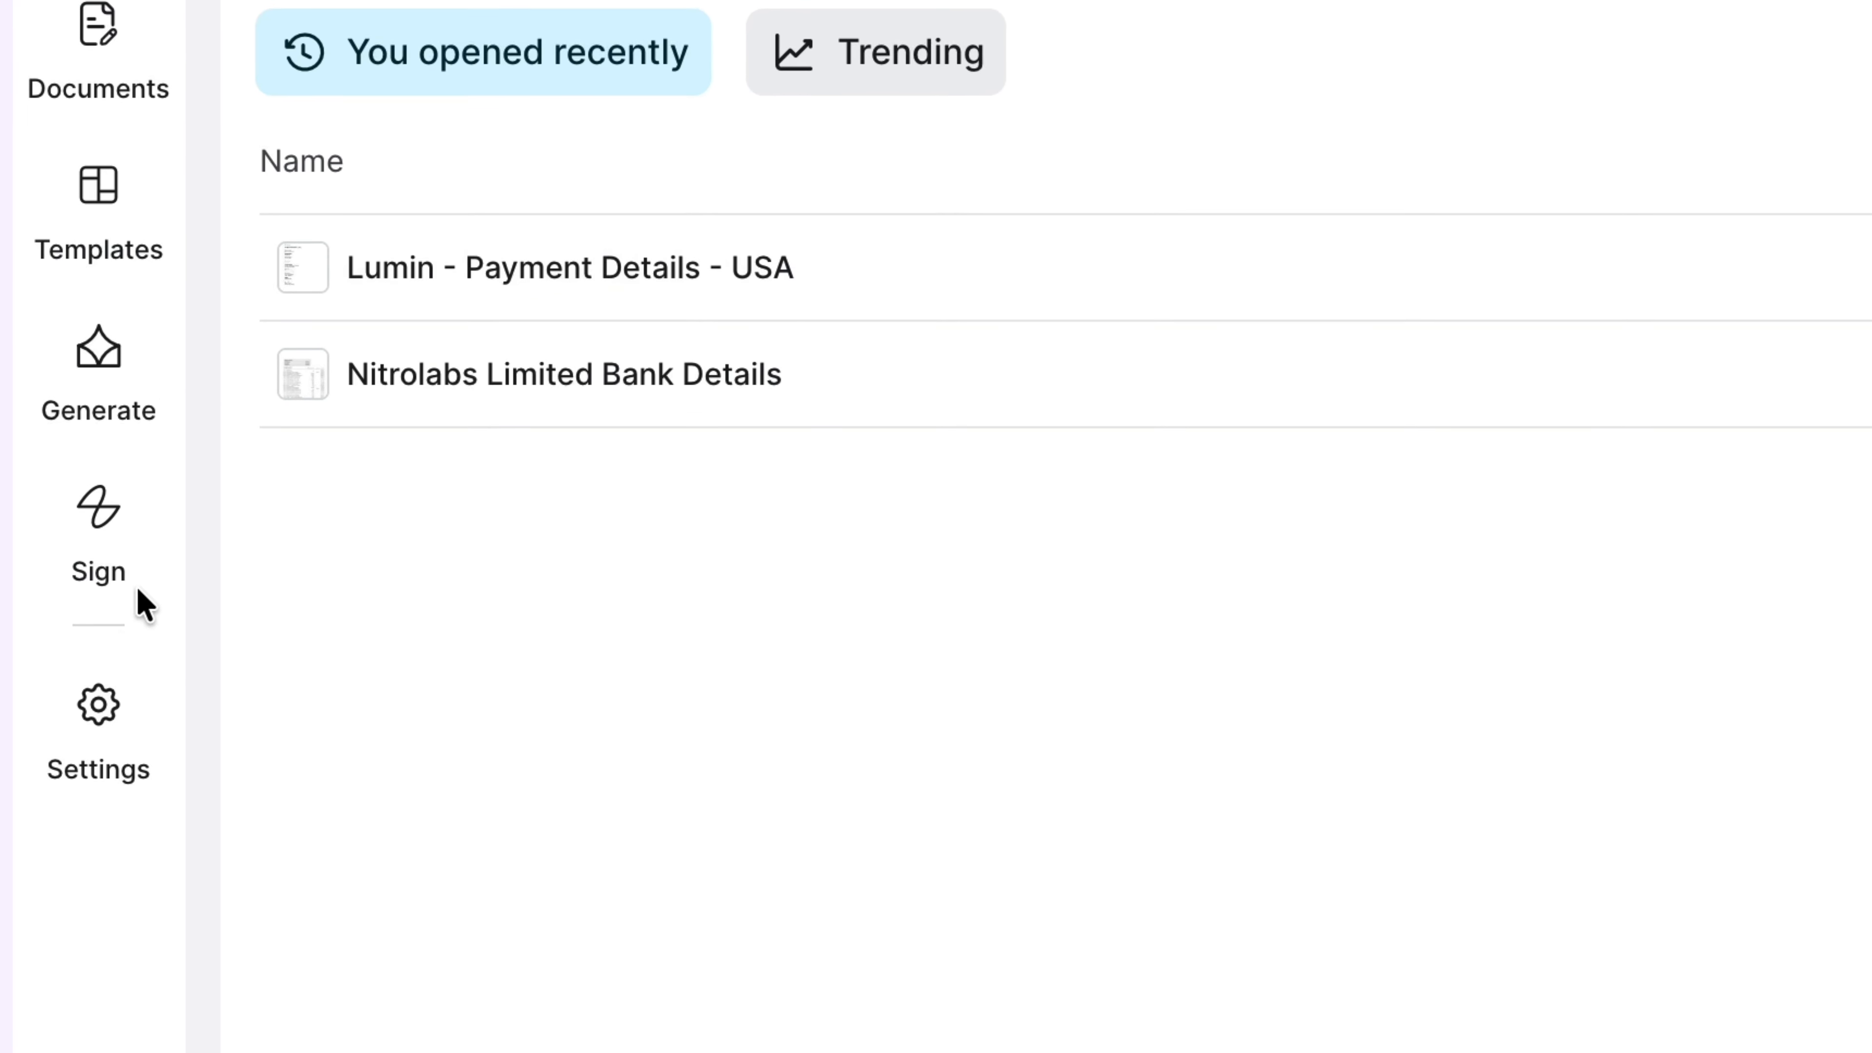
In Lumin's developer settings, save the Salesforce webhook URL ending in /services/apexrest/lumin/api/v1/ as the account callback, and update the DCR registration in Lumin Sign.
{"action": "left_click", "coordinate": [109, 714]}
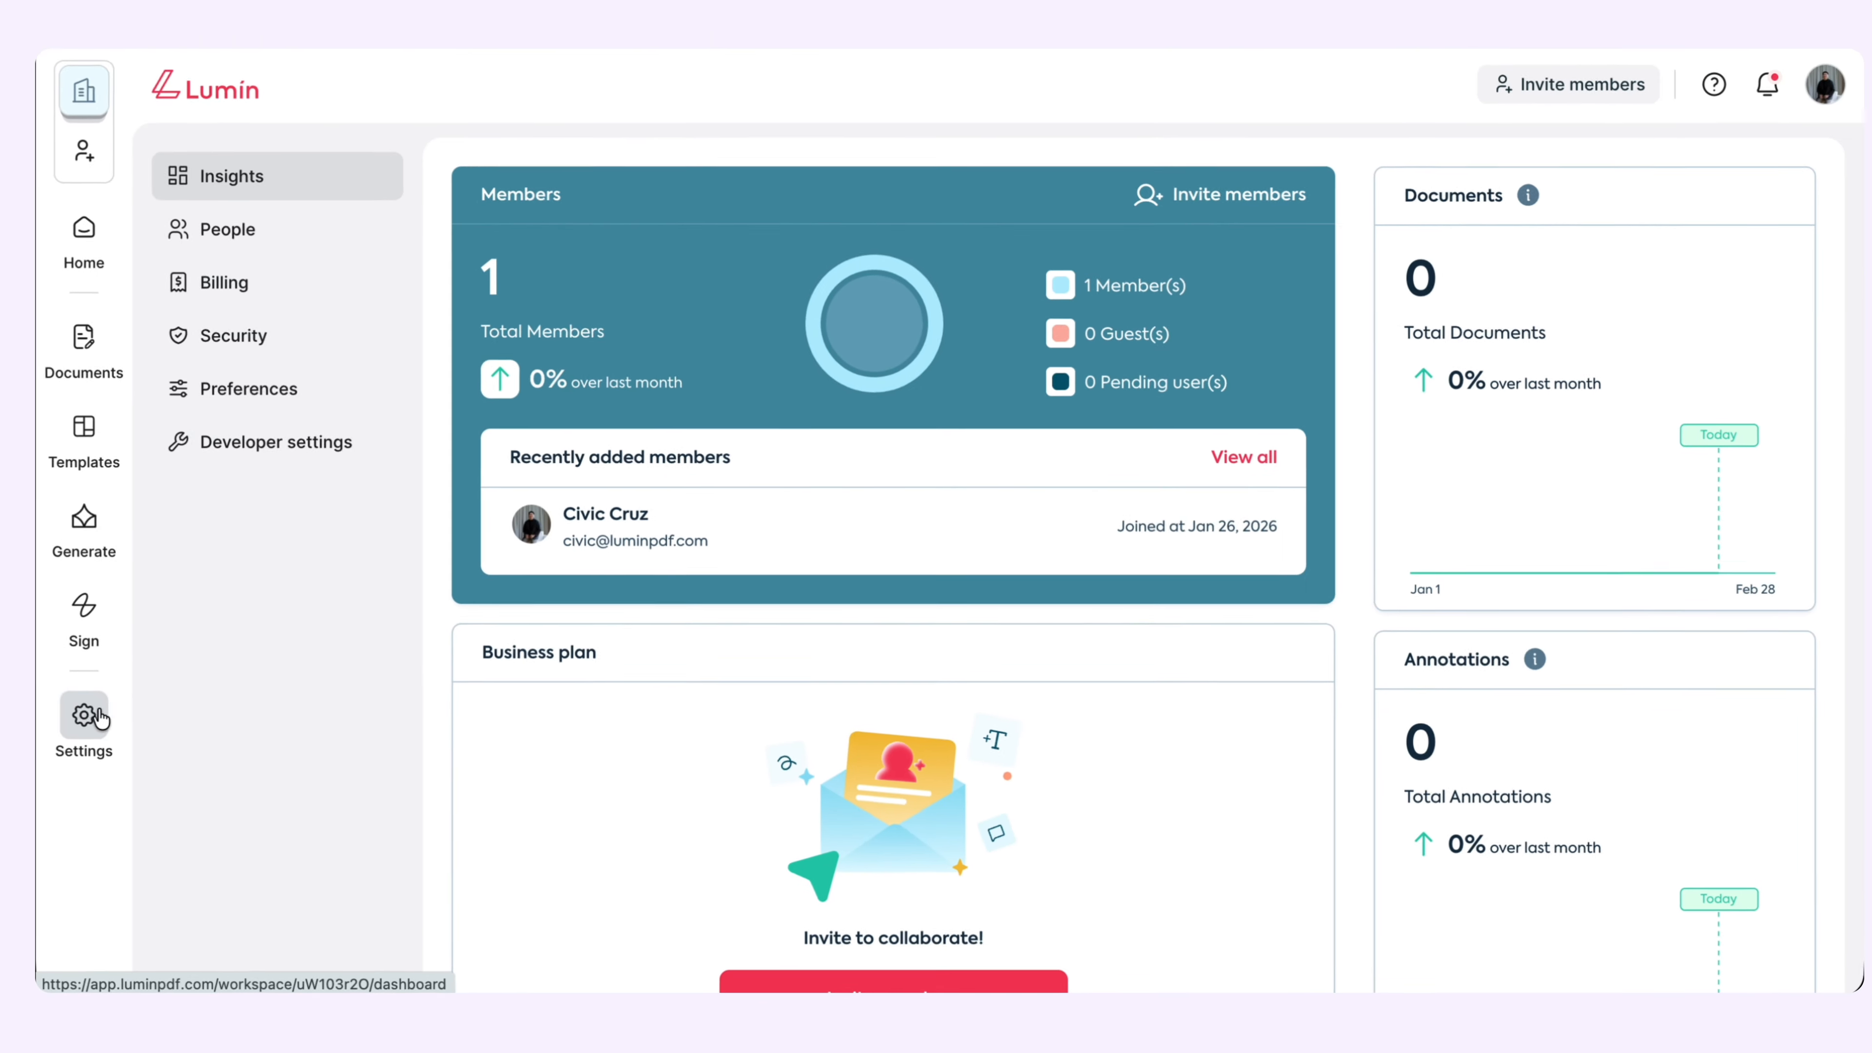
{"action": "left_click", "coordinate": [274, 452]}
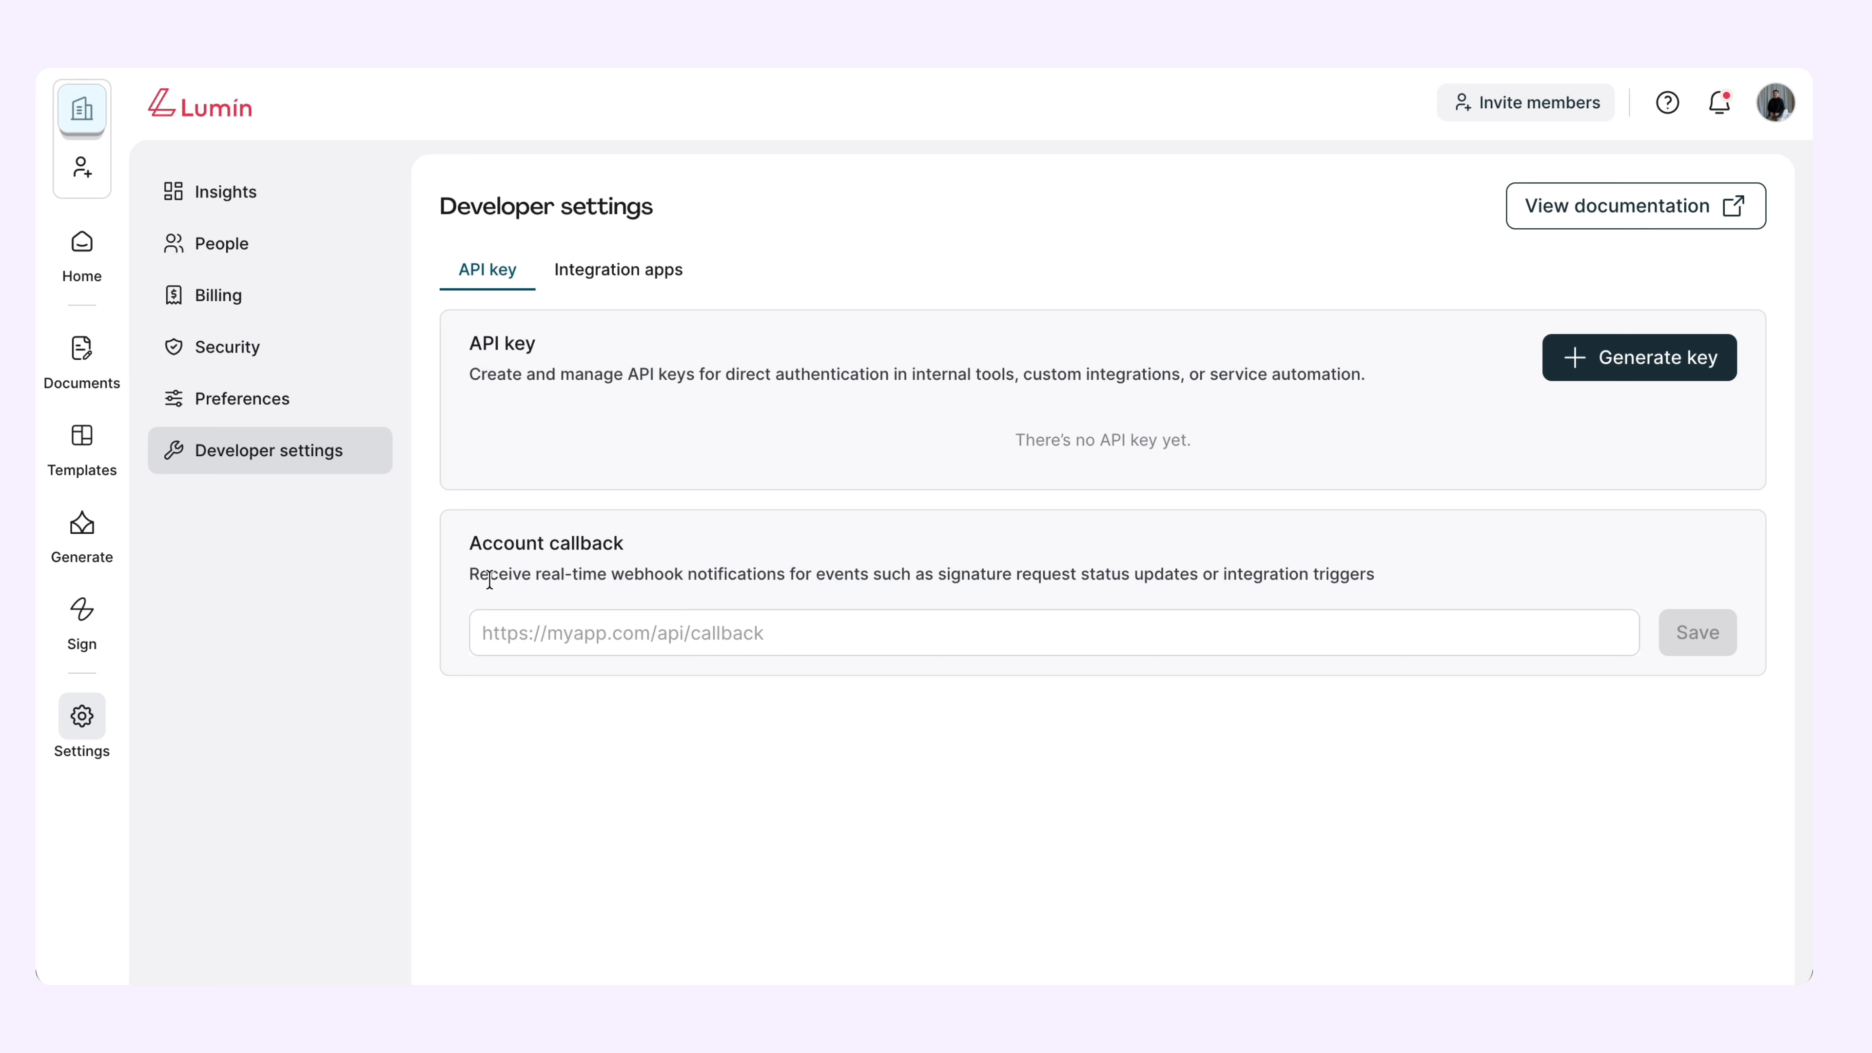
{"action": "left_click", "coordinate": [584, 632]}
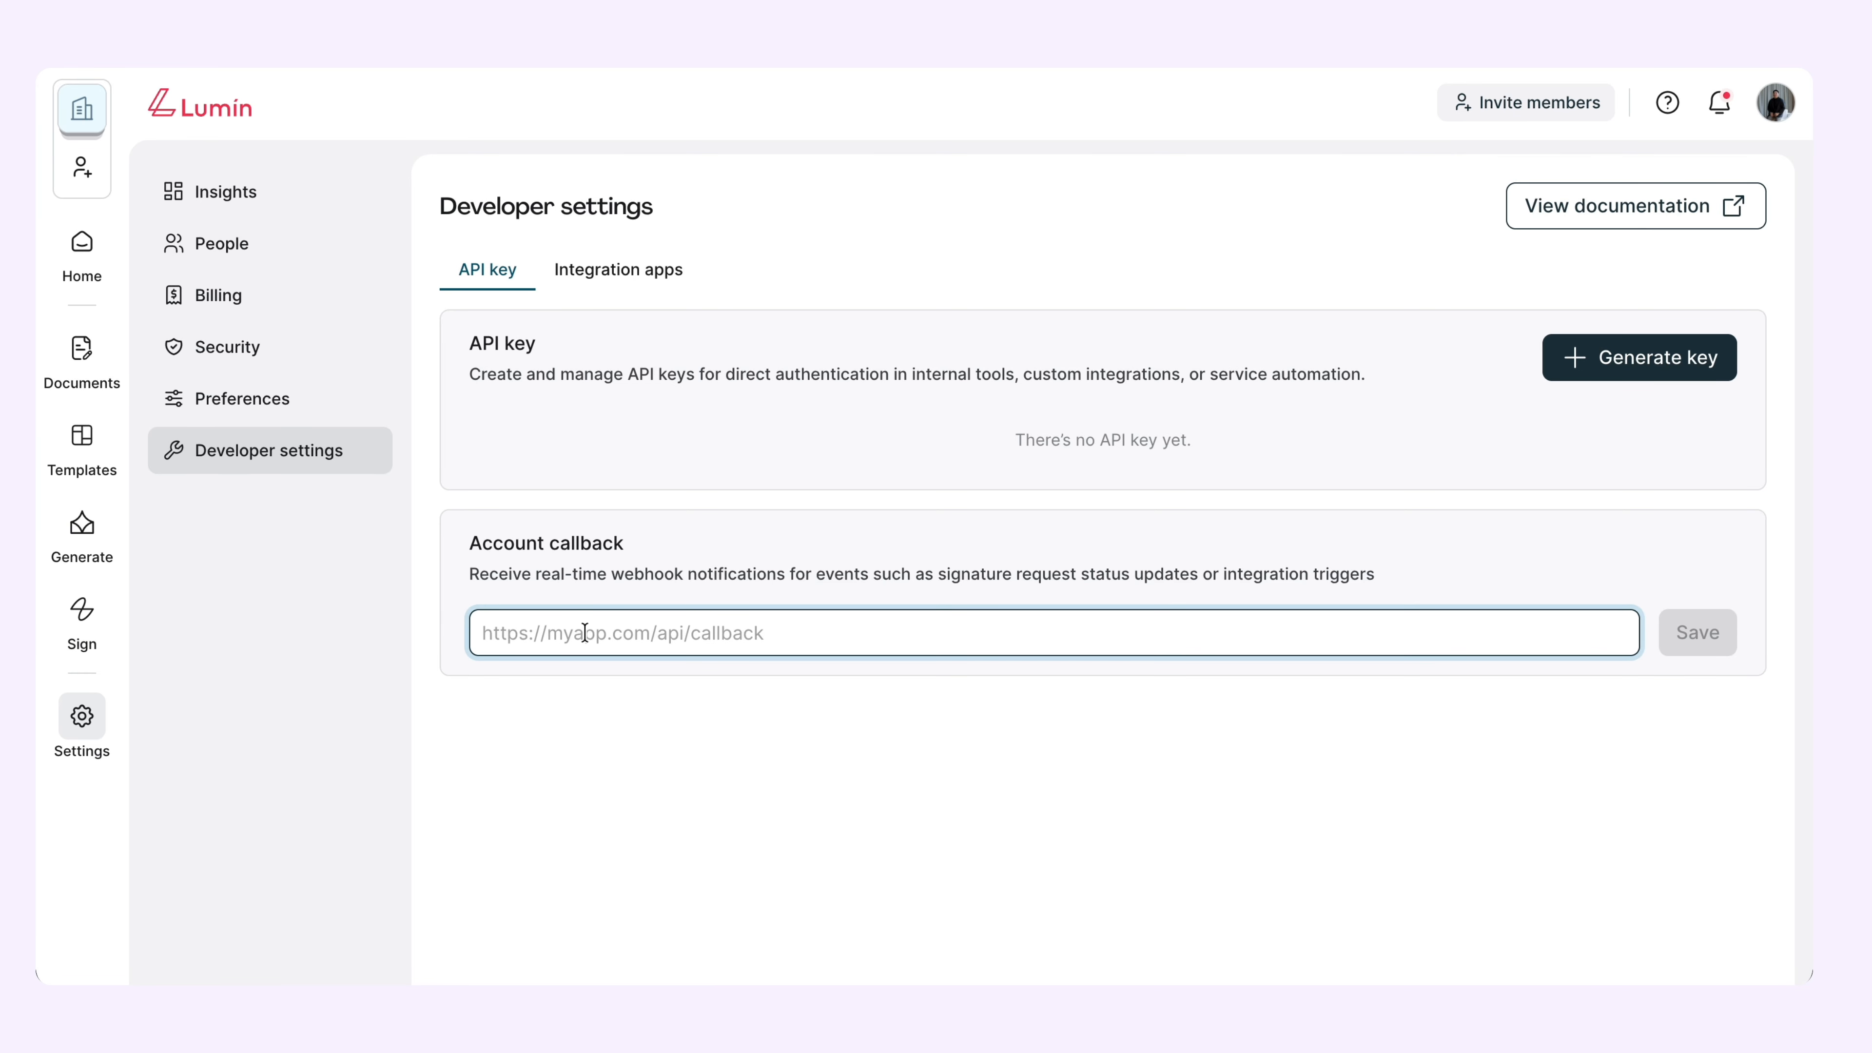
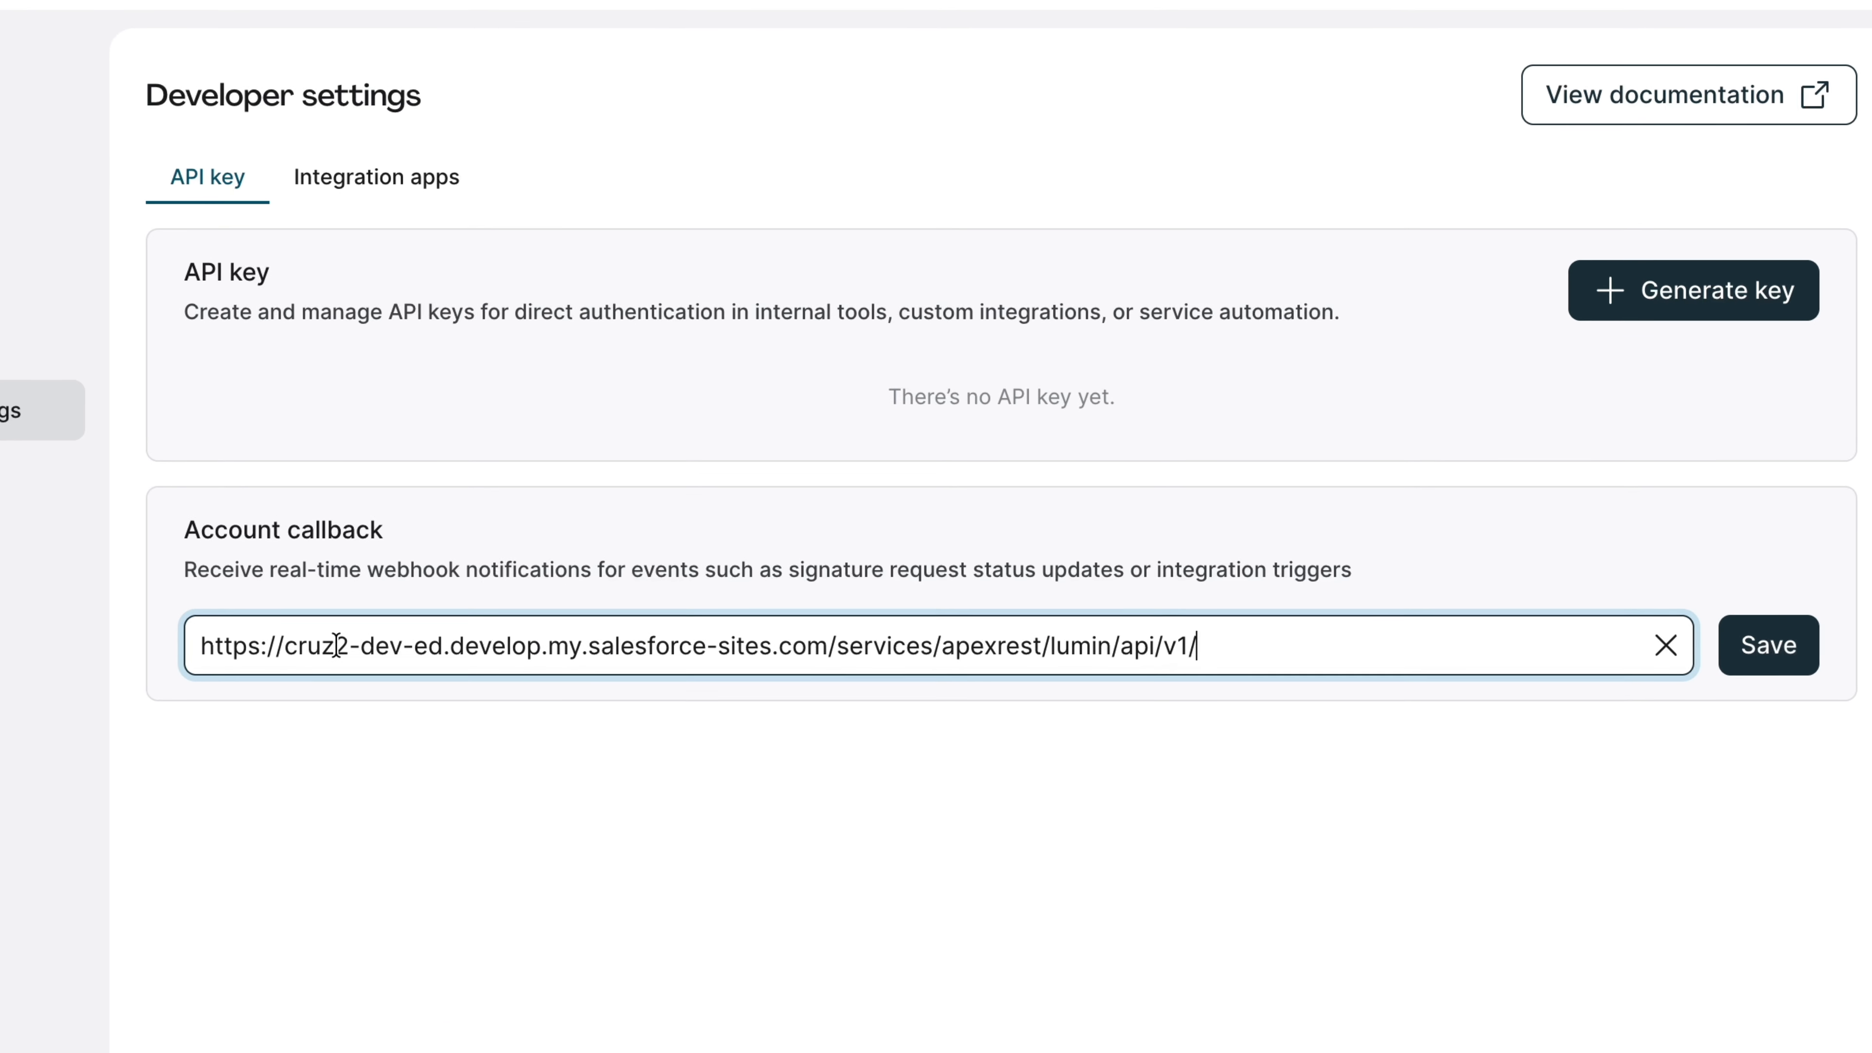
{"action": "left_click", "coordinate": [1769, 646]}
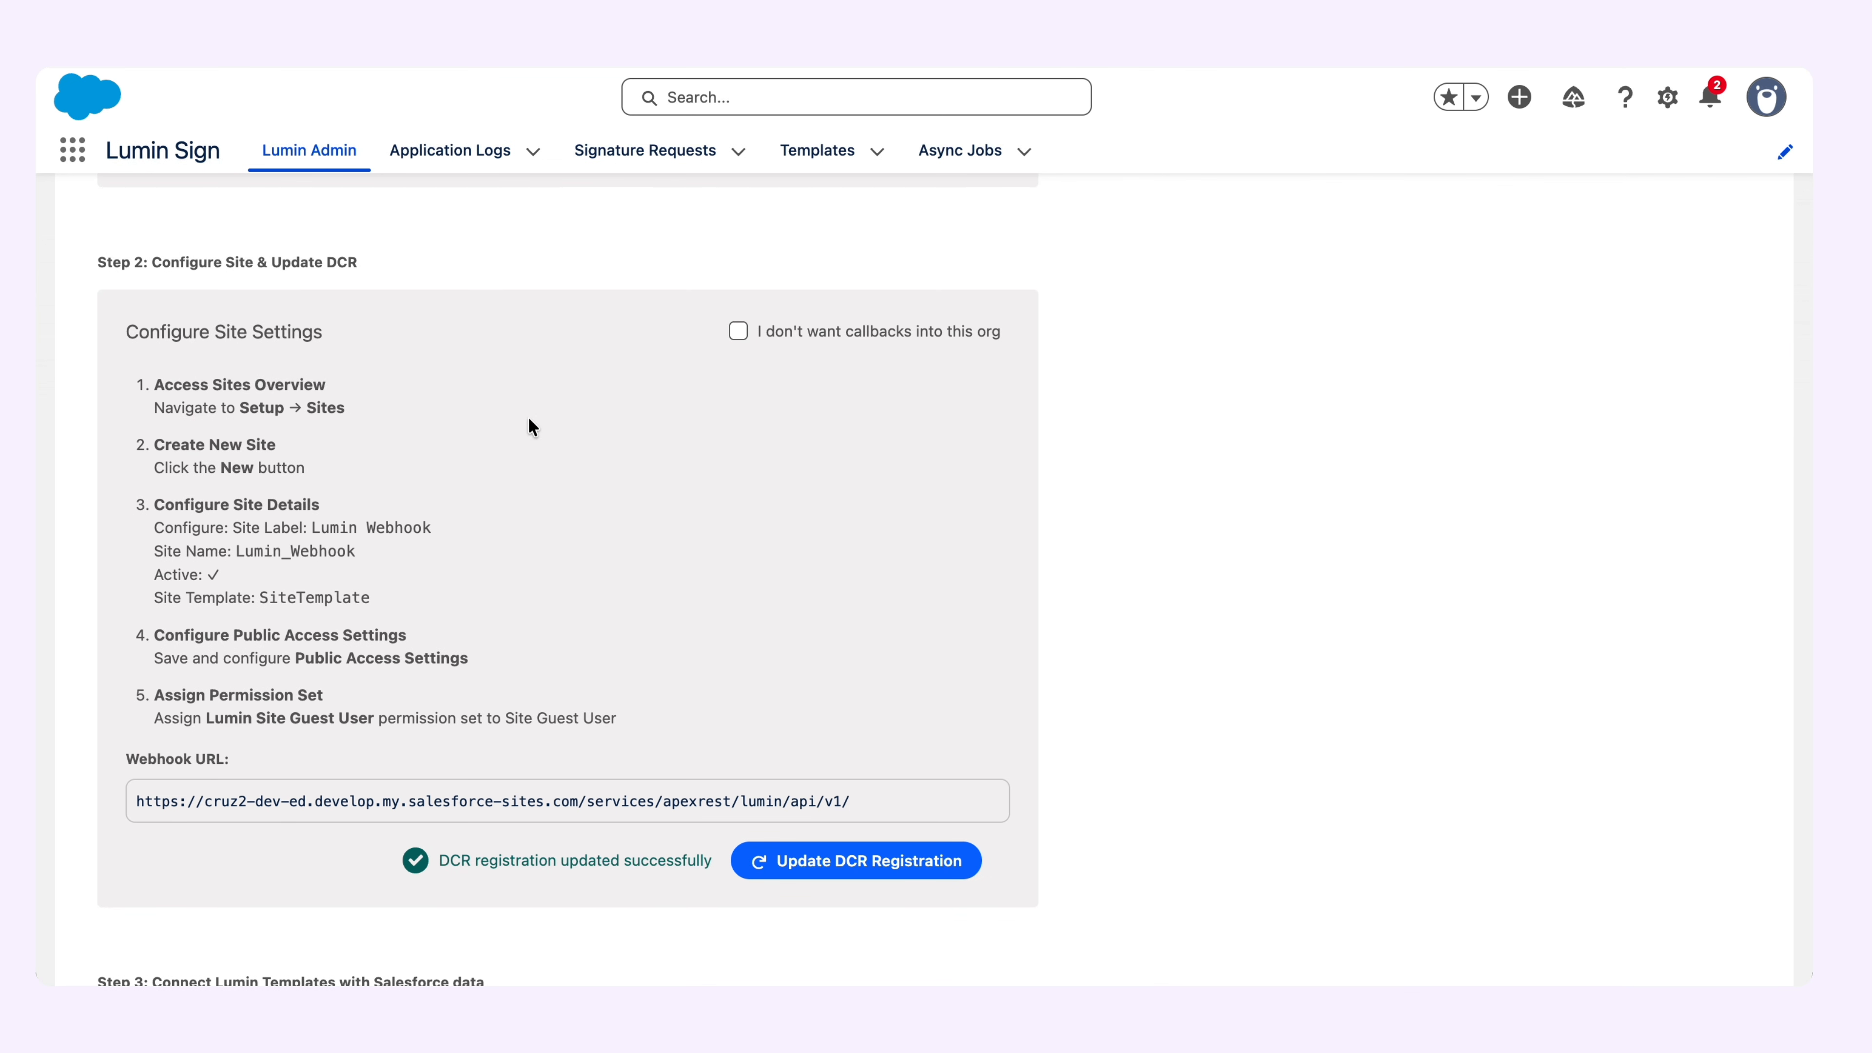
{"action": "left_click", "coordinate": [804, 855]}
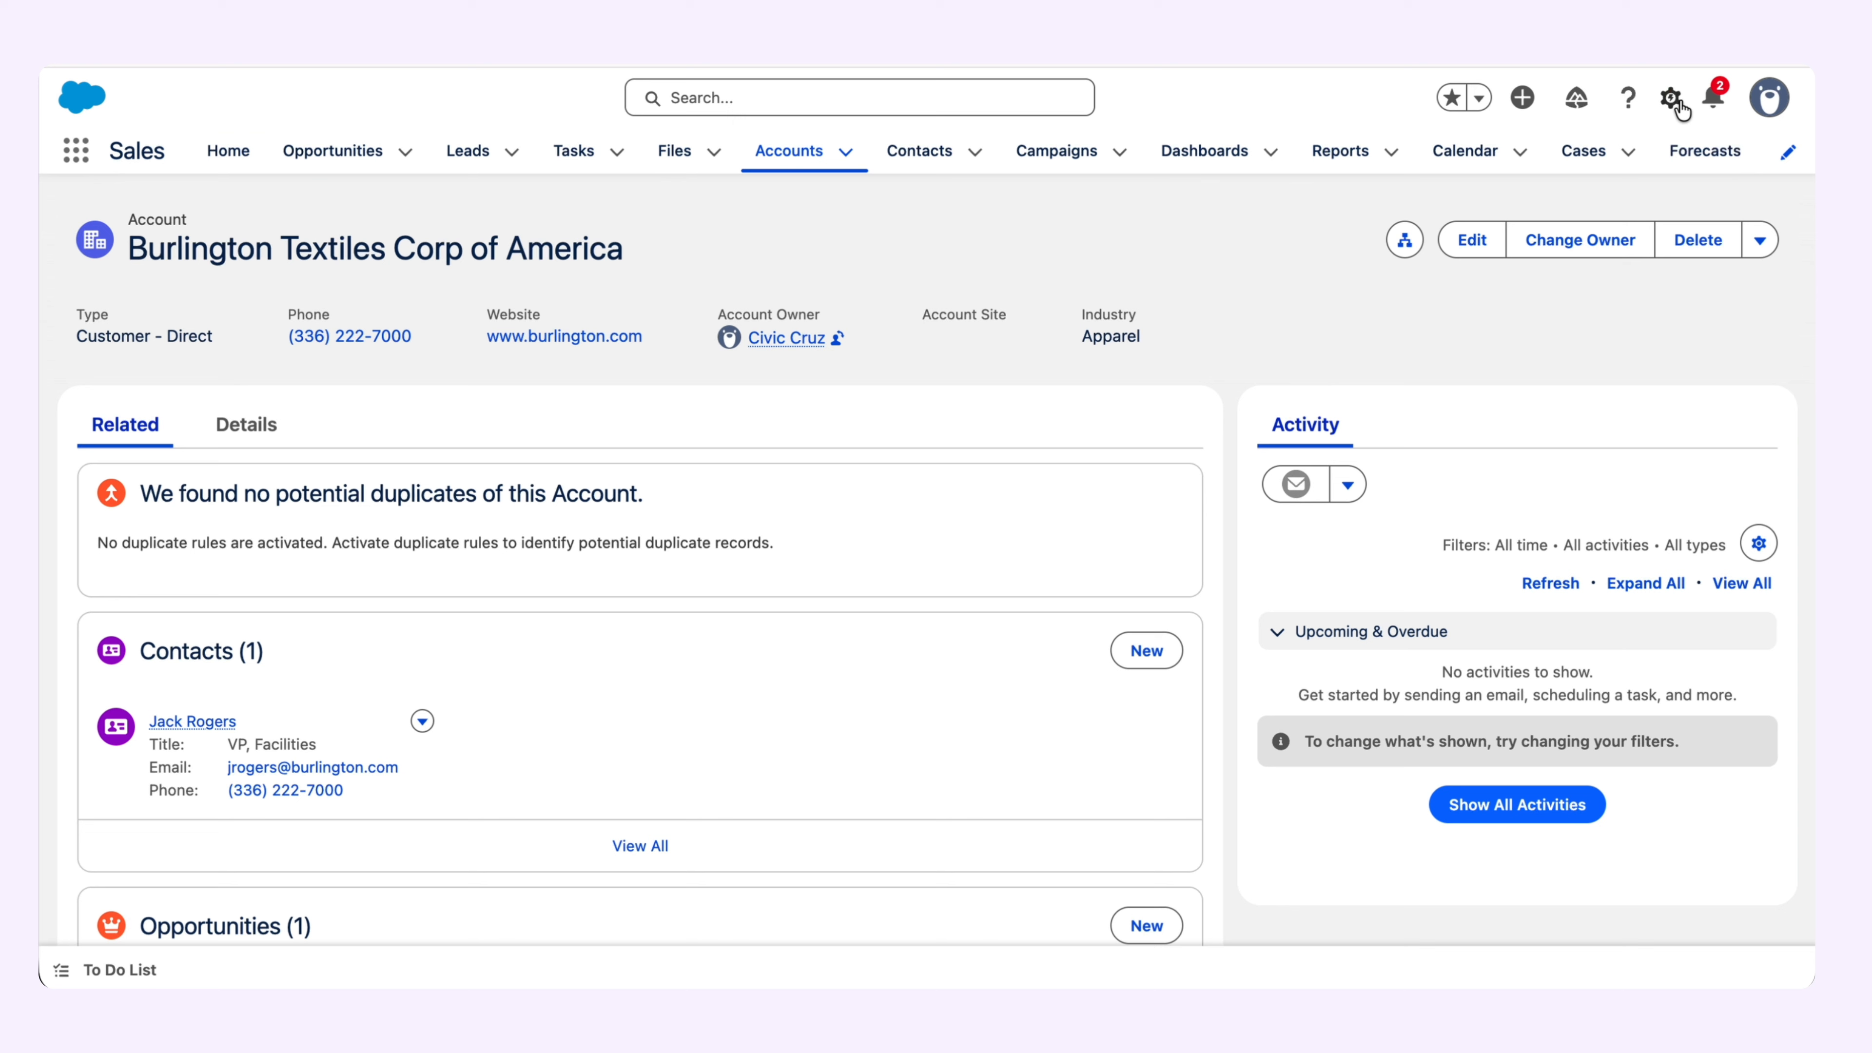
Edit the Account Record Page, adding Lumin - Document Actions above Activity and Signature Request Related List below the account header, and save it.
{"action": "left_click", "coordinate": [1676, 103]}
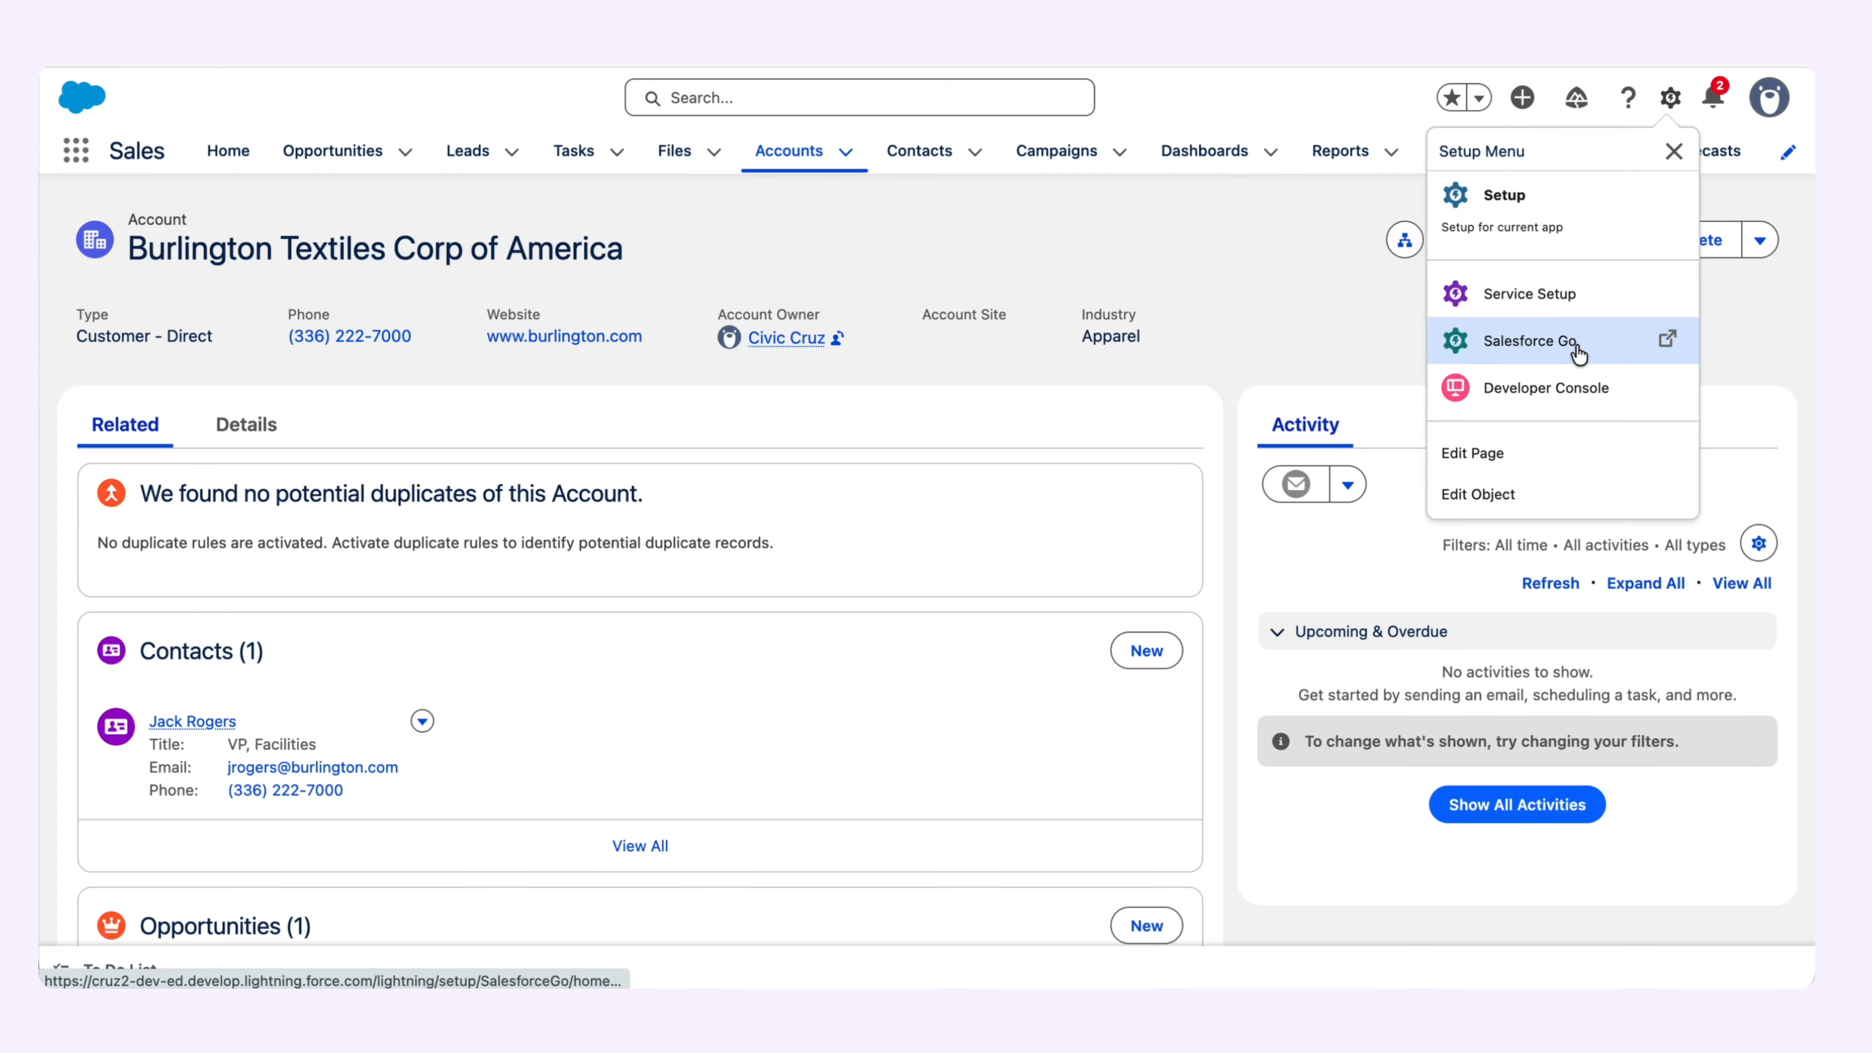
{"action": "left_click", "coordinate": [1557, 465]}
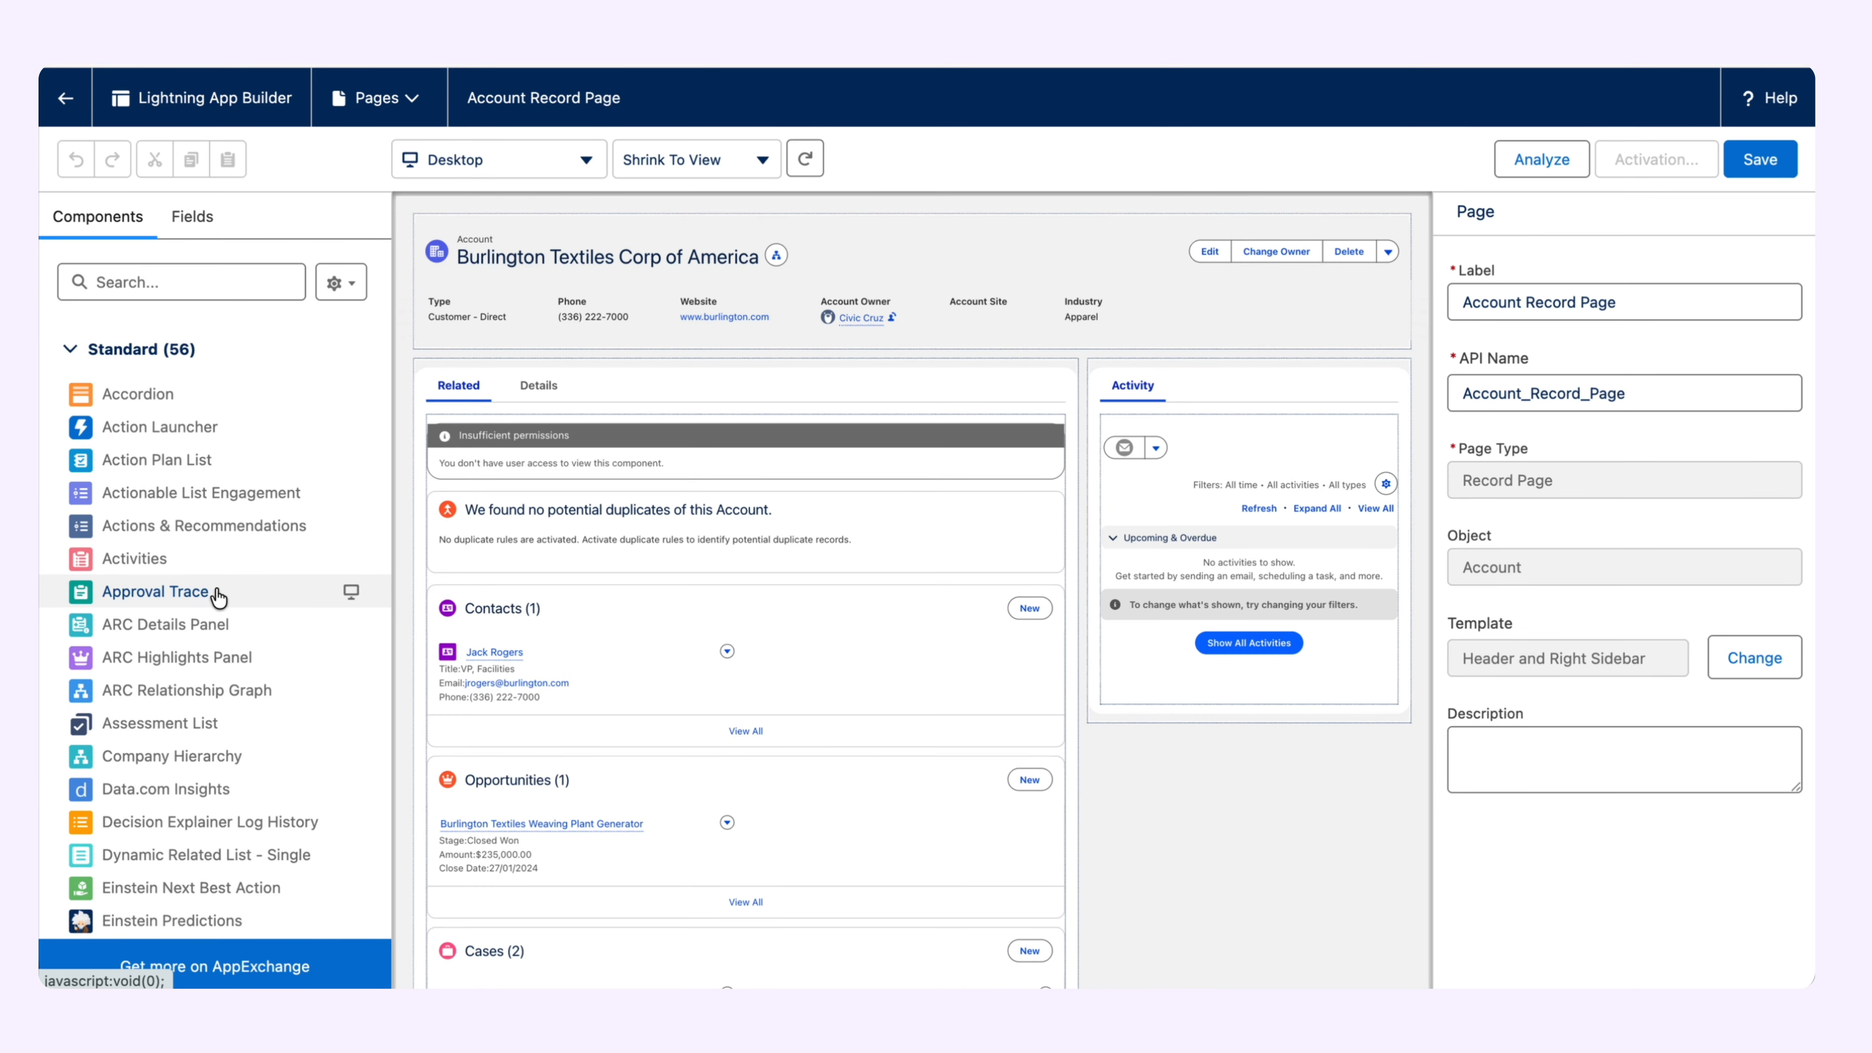
{"action": "scroll", "coordinate": [218, 598], "scroll_direction": "down", "scroll_amount": 15}
{"action": "scroll", "coordinate": [218, 597], "scroll_direction": "down", "scroll_amount": 6}
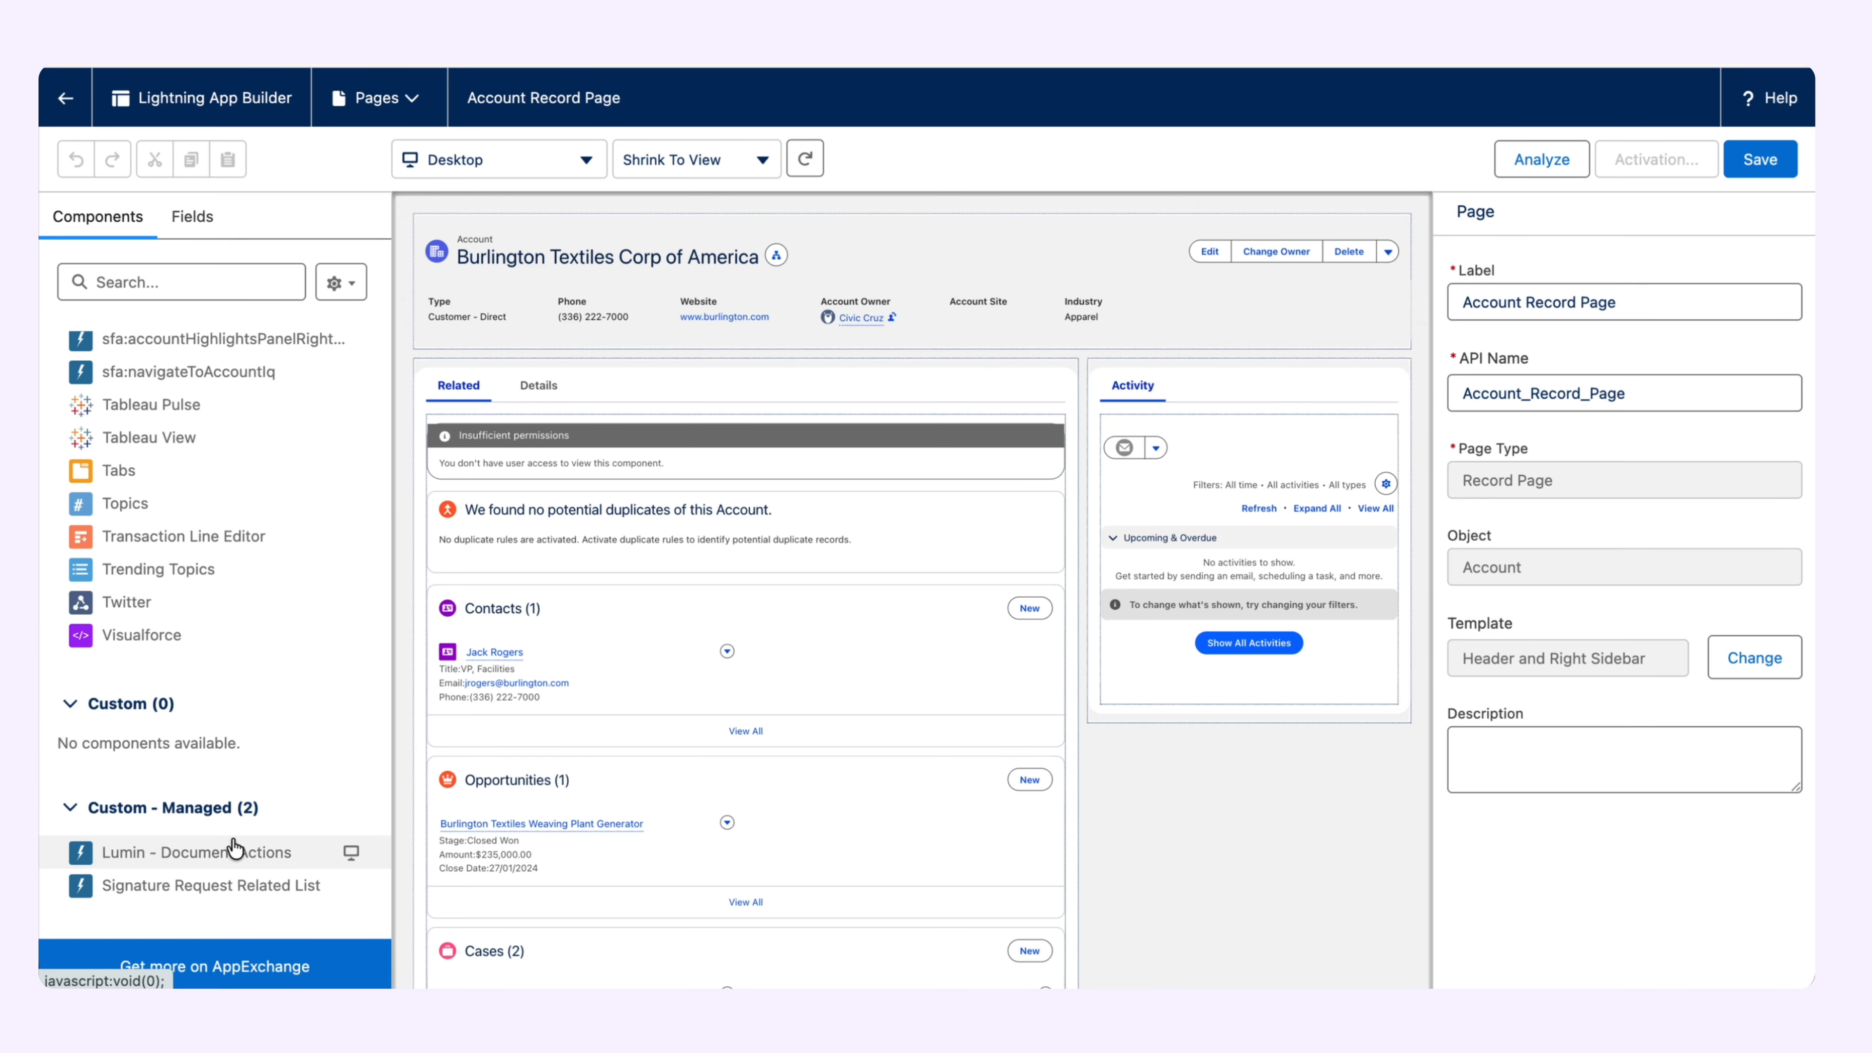
{"action": "left_click_drag", "start_coordinate": [156, 855], "coordinate": [1115, 377]}
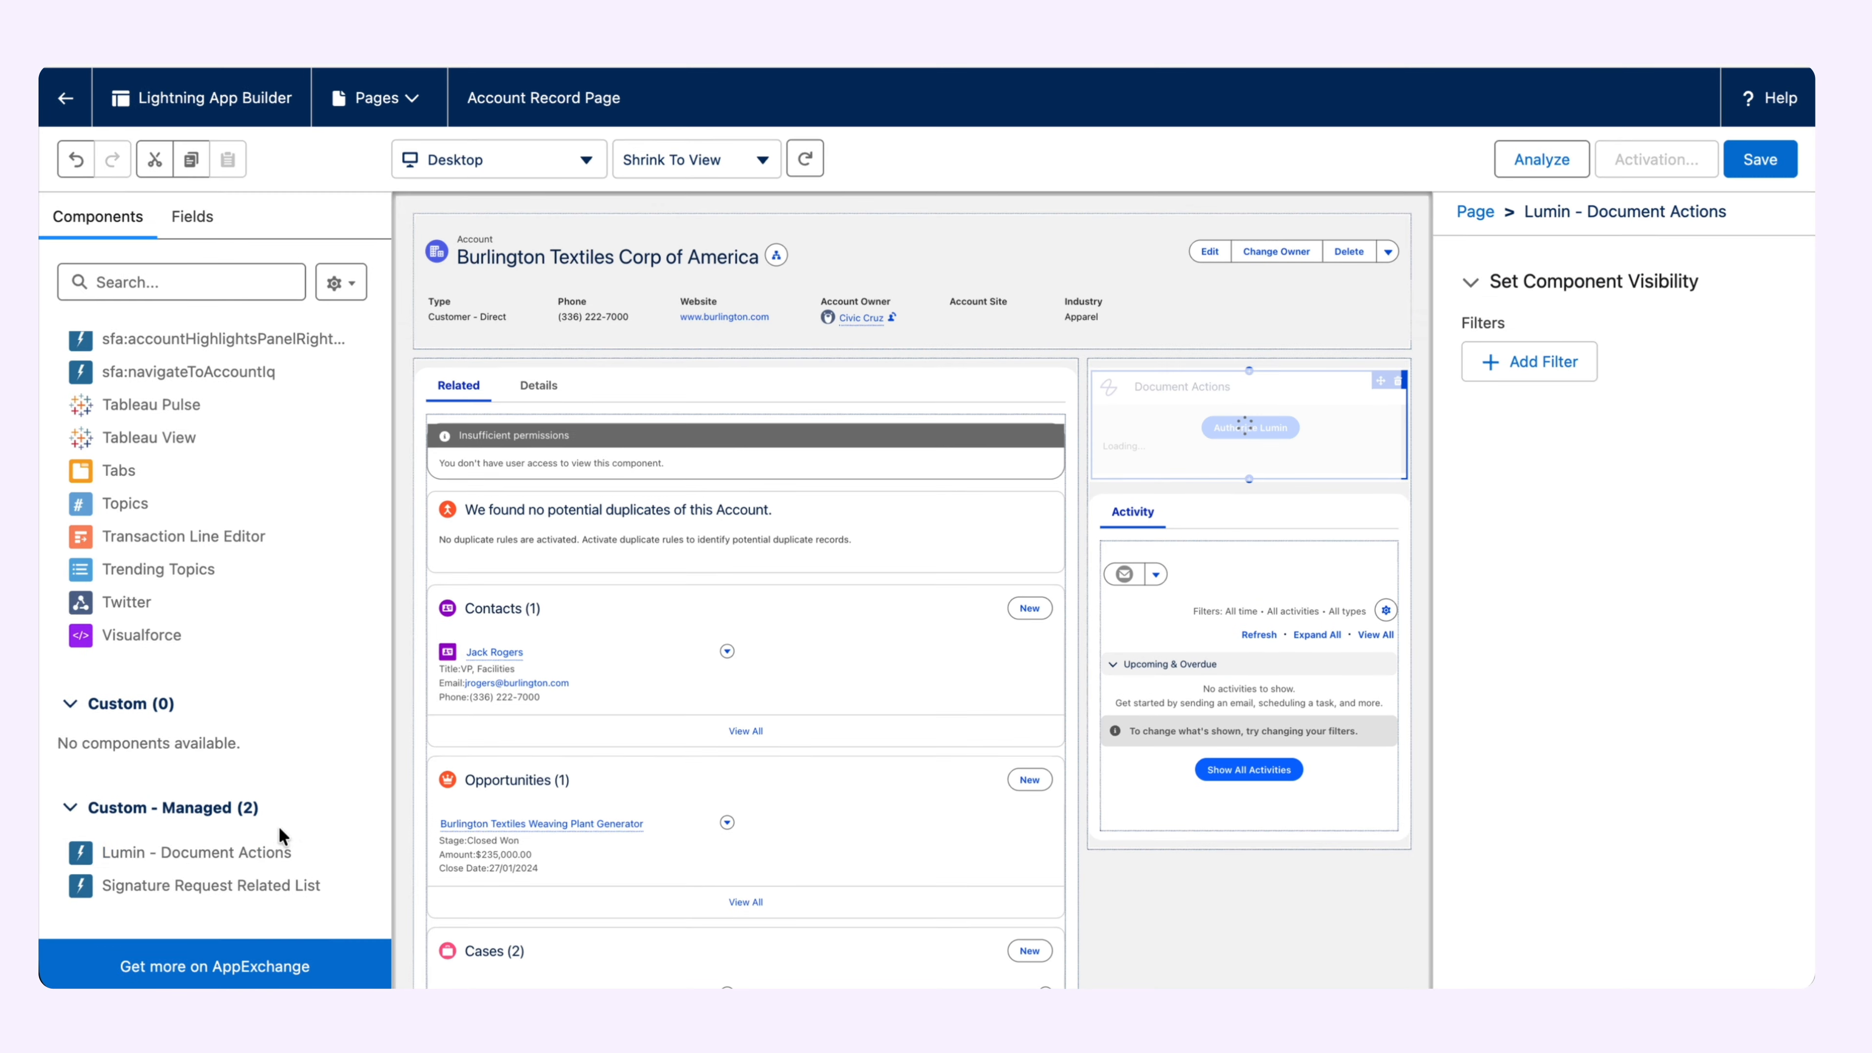
{"action": "mouse_move", "coordinate": [195, 890]}
{"action": "left_mouse_down"}
{"action": "mouse_move", "coordinate": [560, 648]}
{"action": "mouse_move", "coordinate": [630, 352]}
{"action": "mouse_move", "coordinate": [661, 350]}
{"action": "left_mouse_up"}
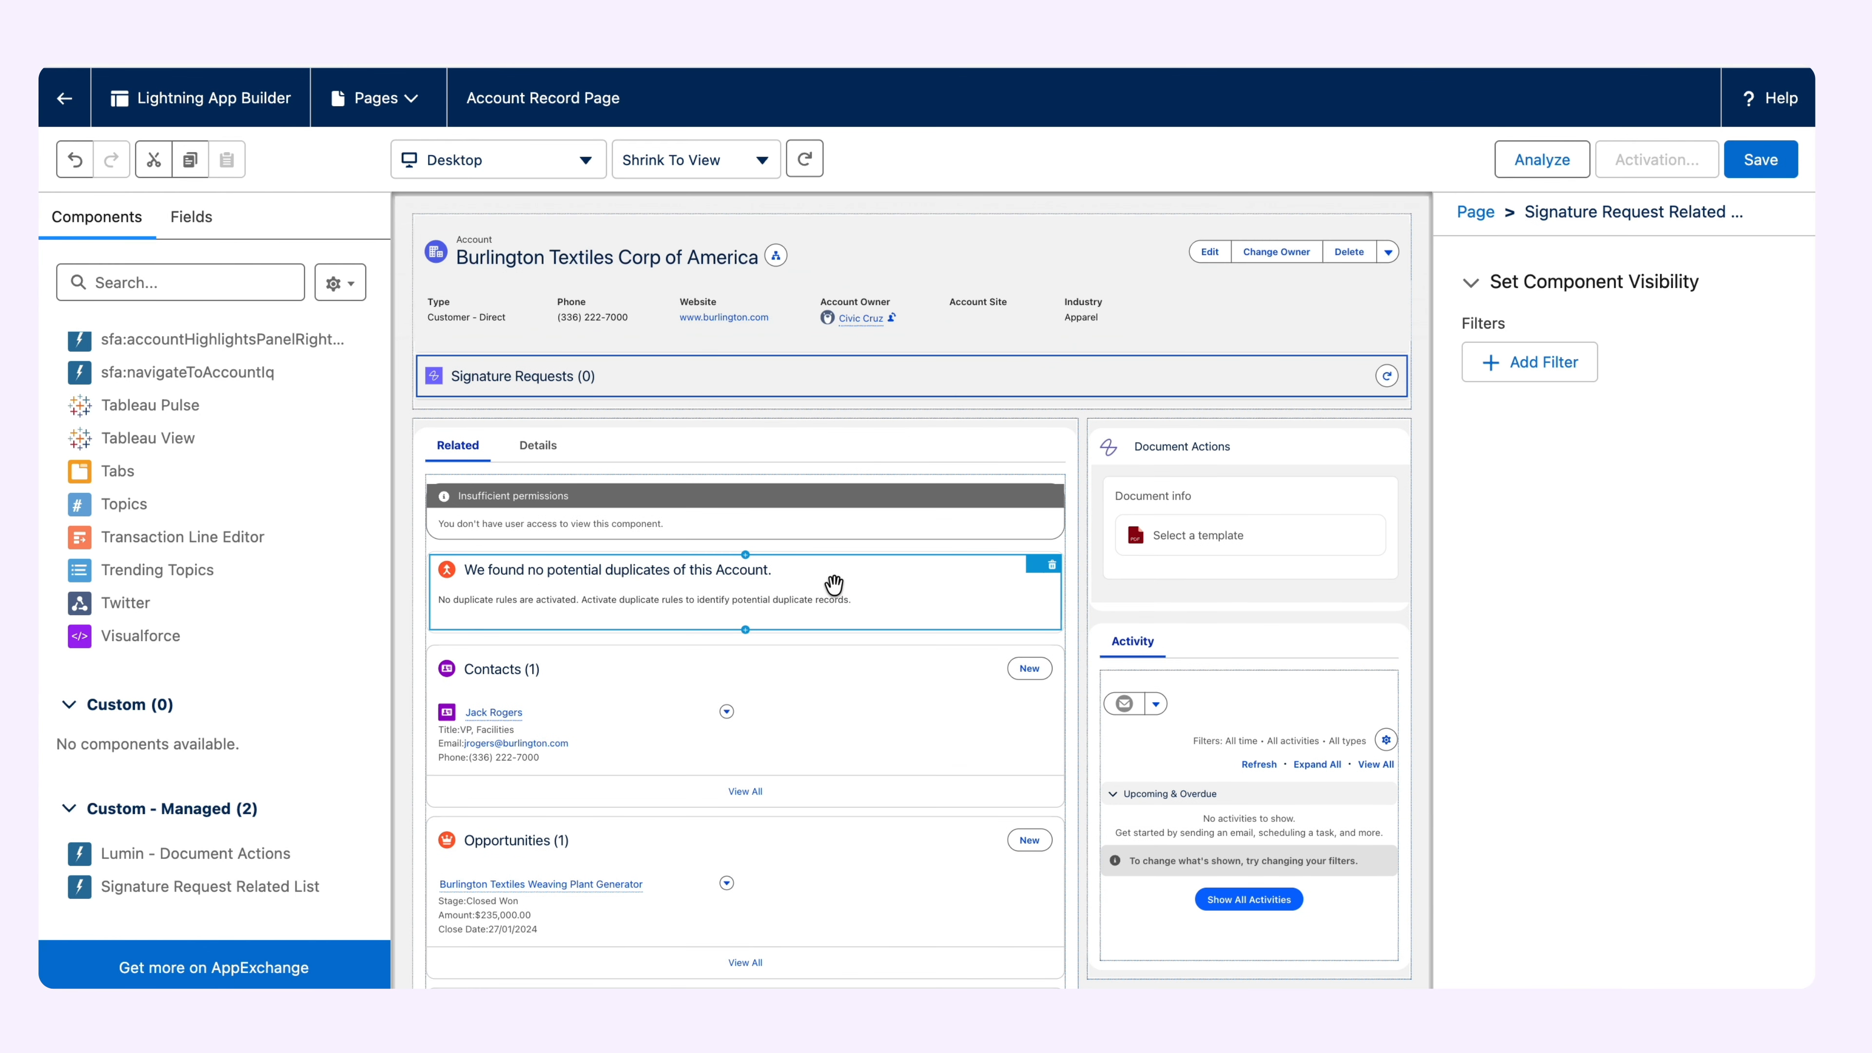
{"action": "left_click", "coordinate": [1749, 171]}
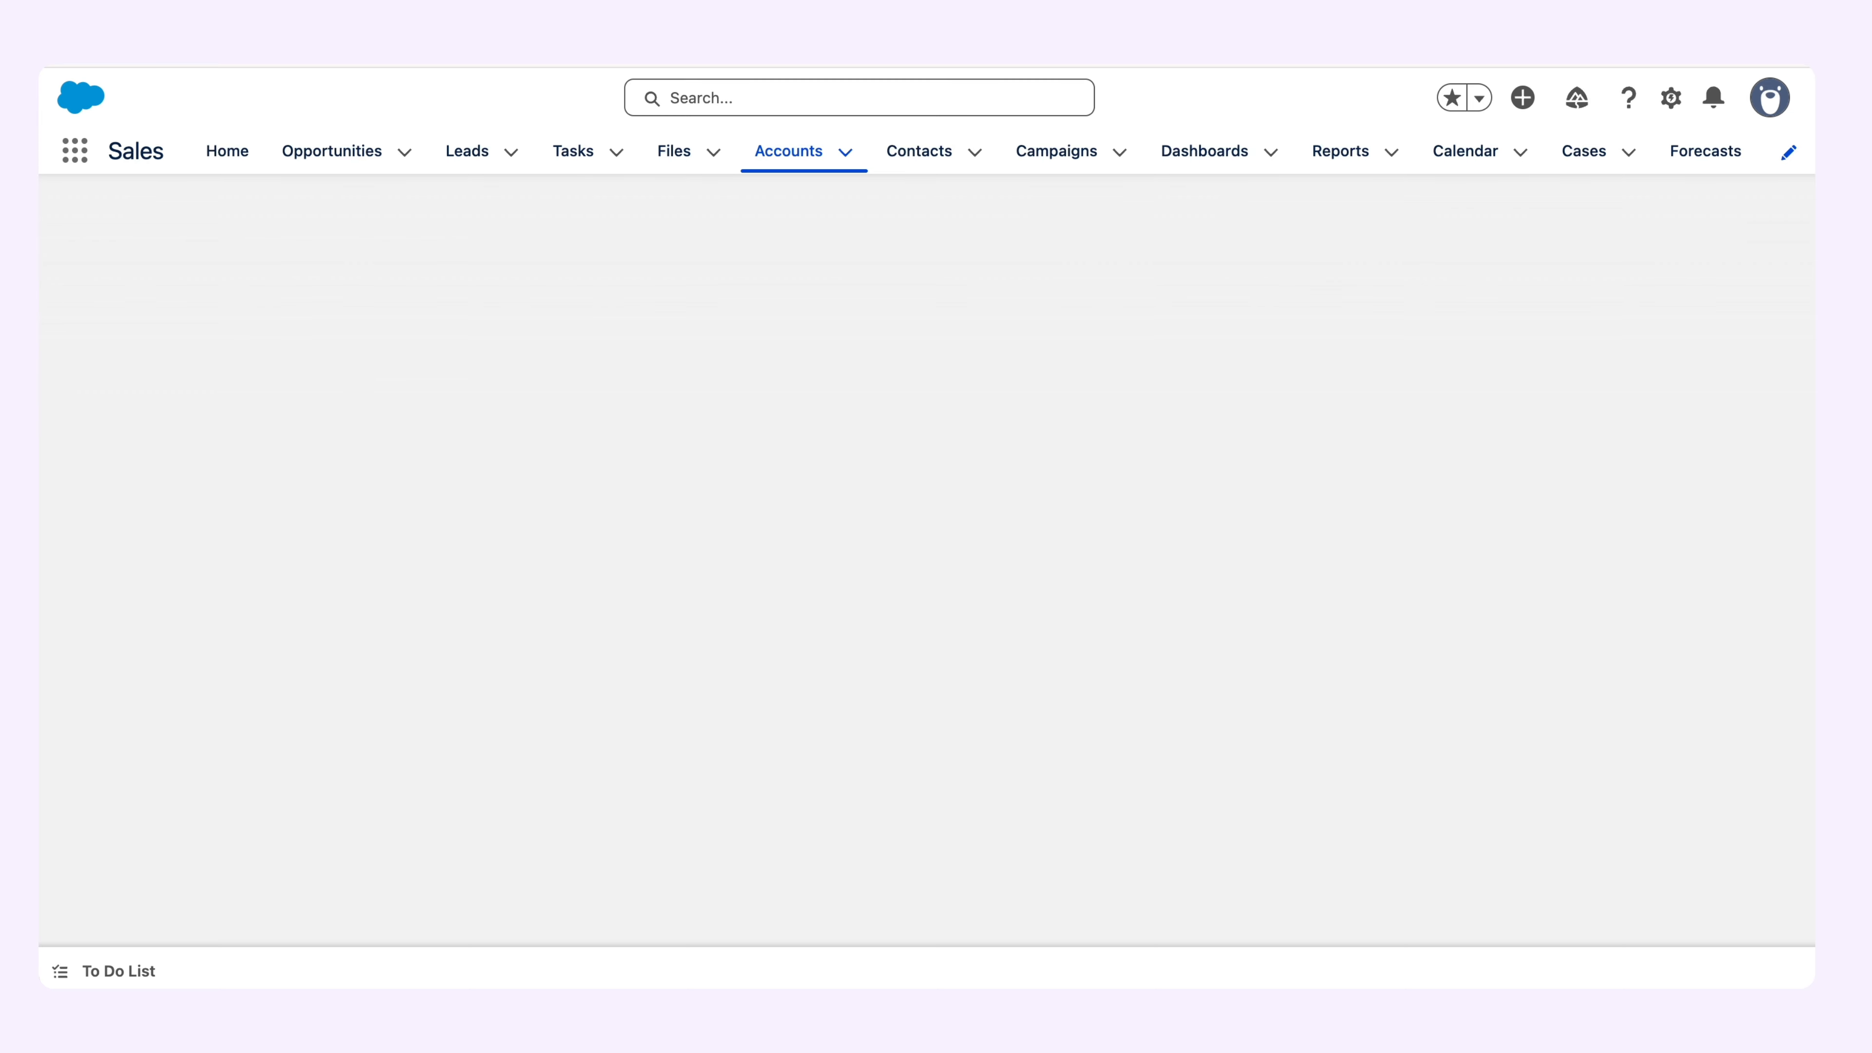